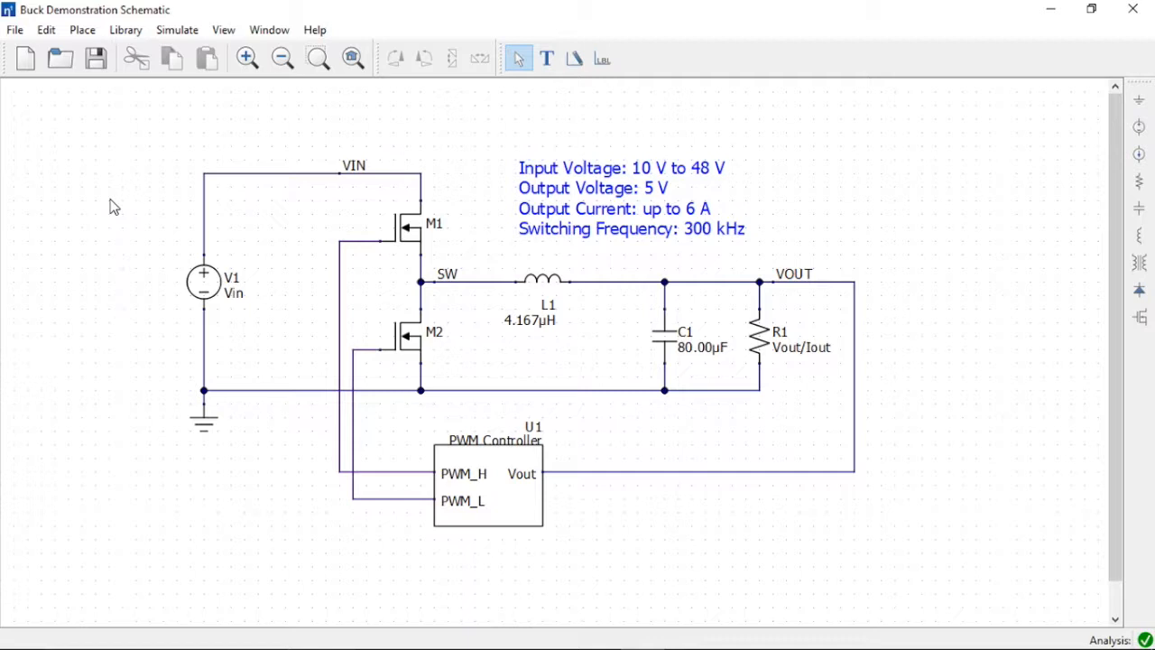
- Open the Library Manager and create a new component library saved as userlib
click(124, 36)
click(127, 52)
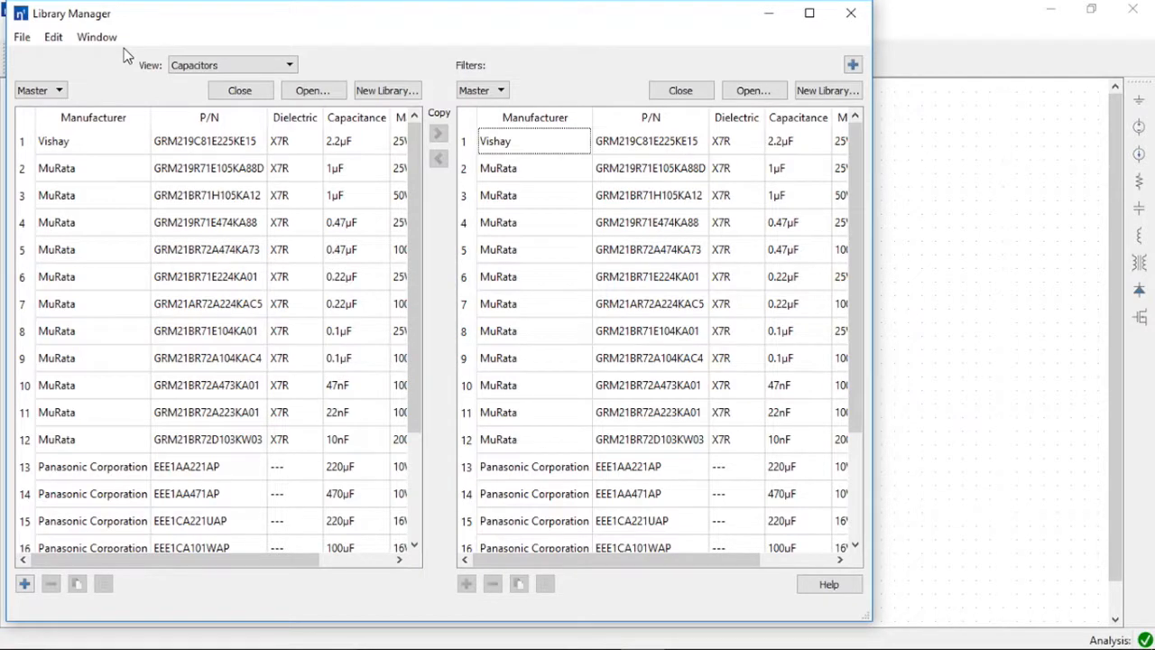
click(388, 90)
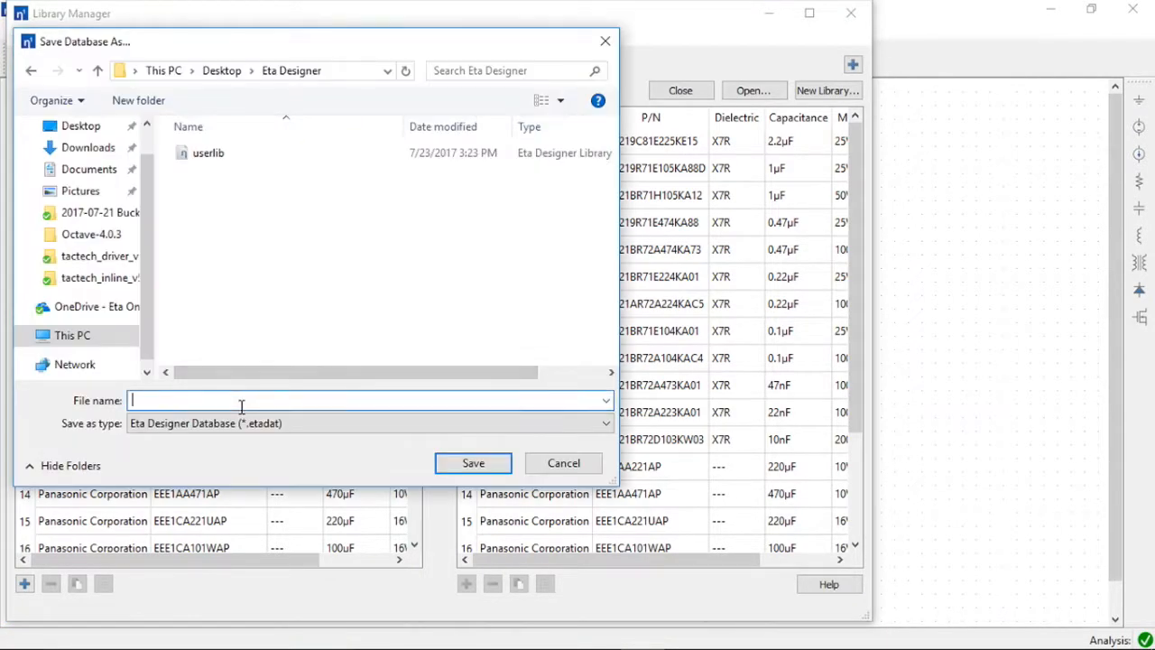
text(use)
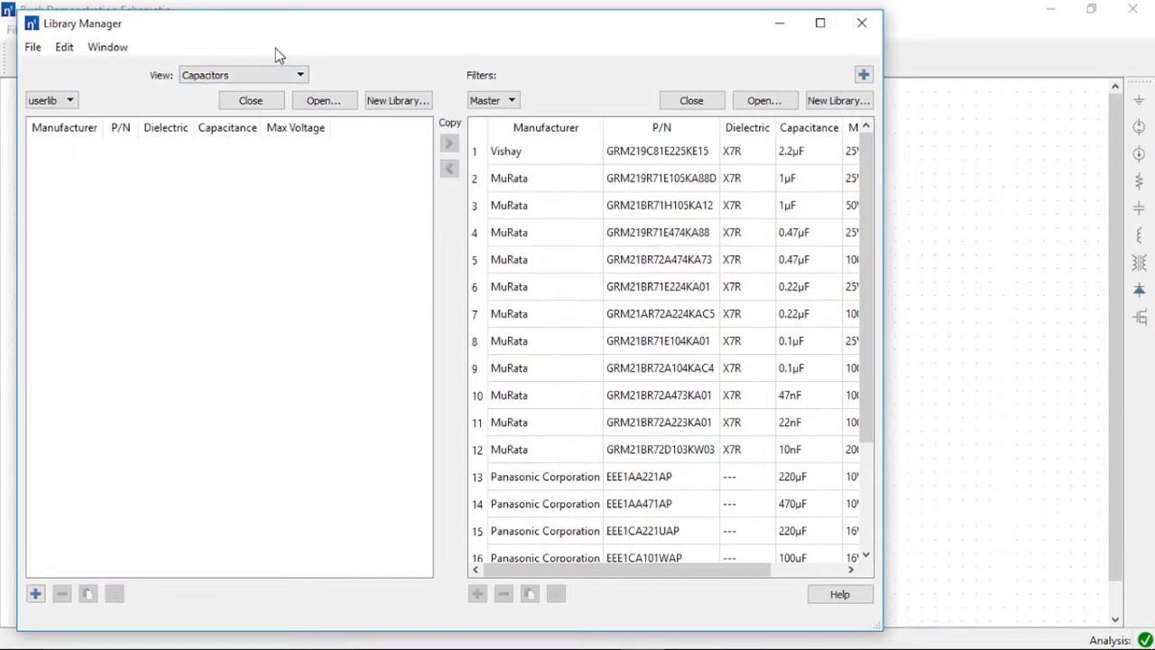
- Switch the library view to Transistors and start a new transistor entry in userlib
click(277, 74)
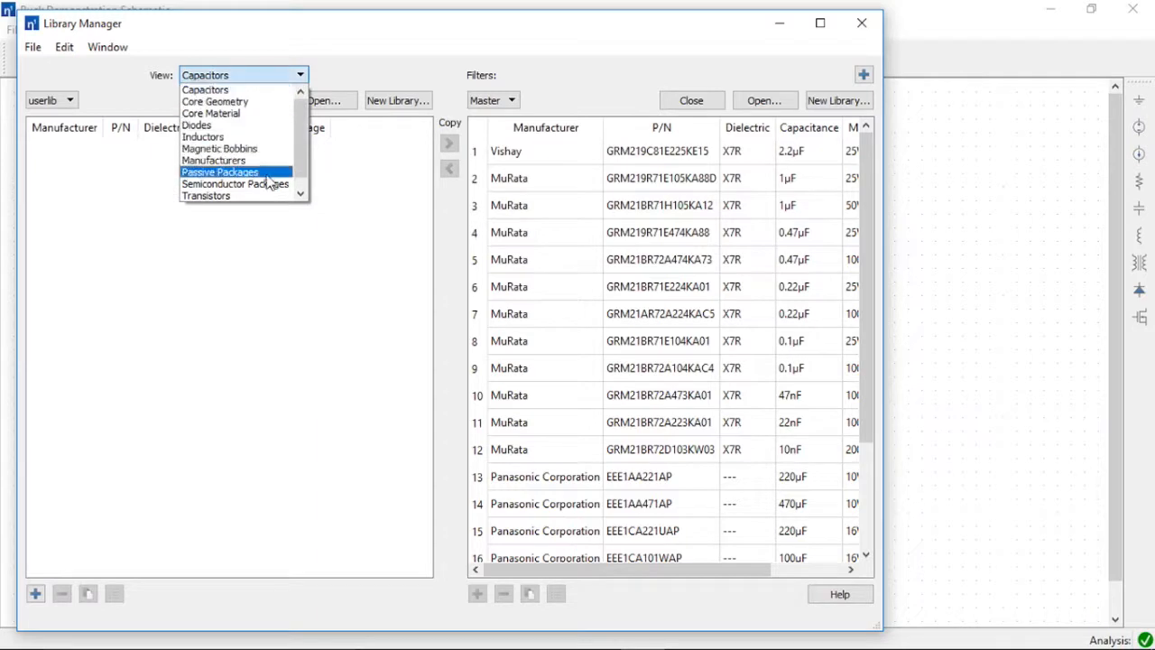
click(264, 196)
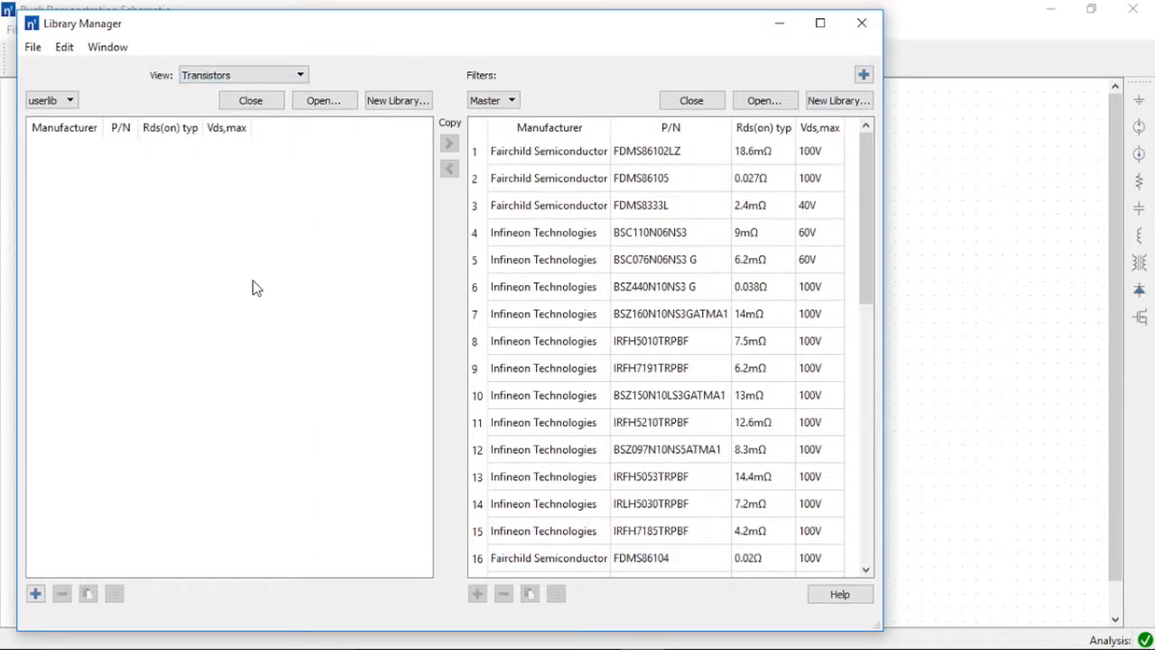
click(38, 595)
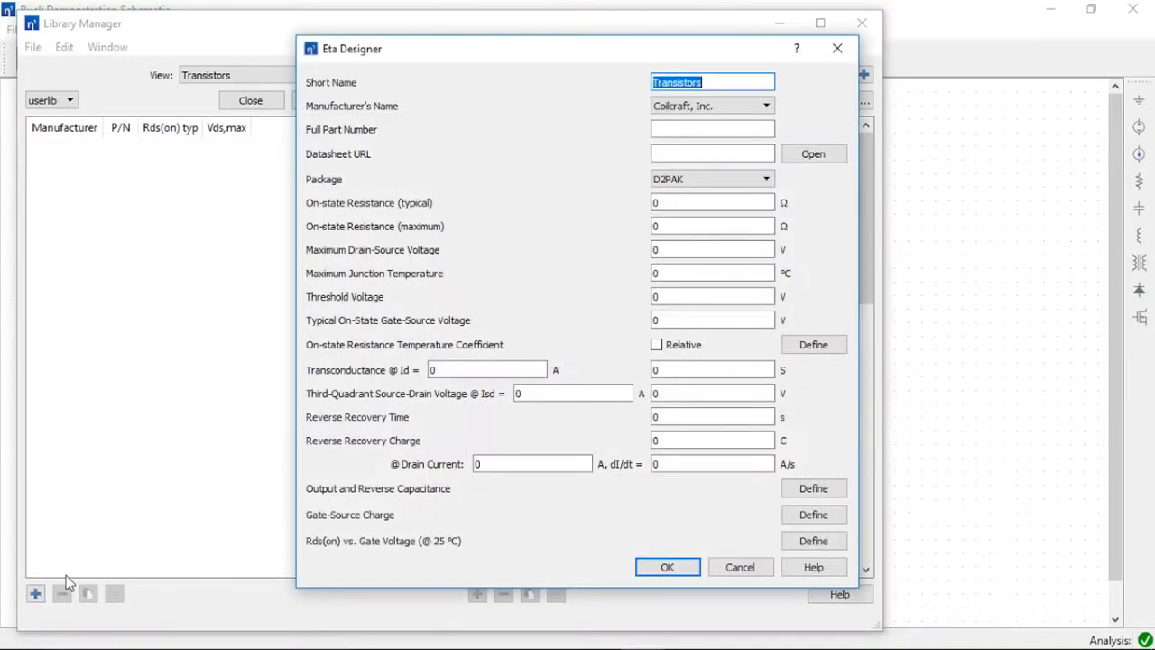
- Set the new transistor's short name to csd18534 and its manufacturer to Texas Instruments
drag(643, 49, 537, 56)
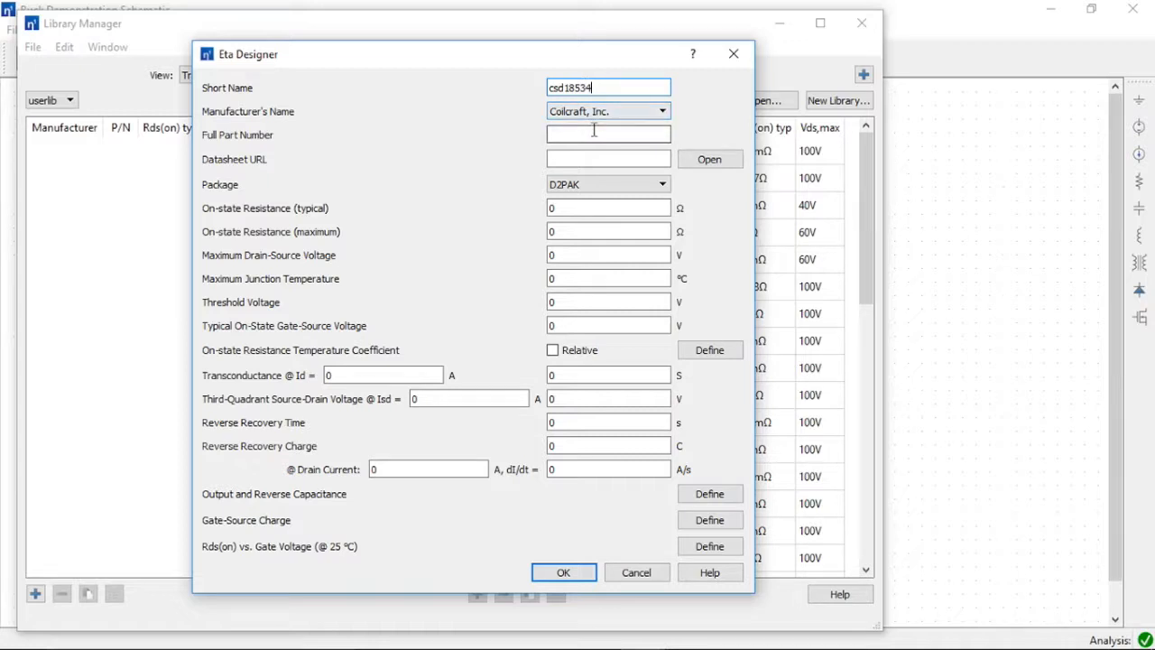
click(598, 114)
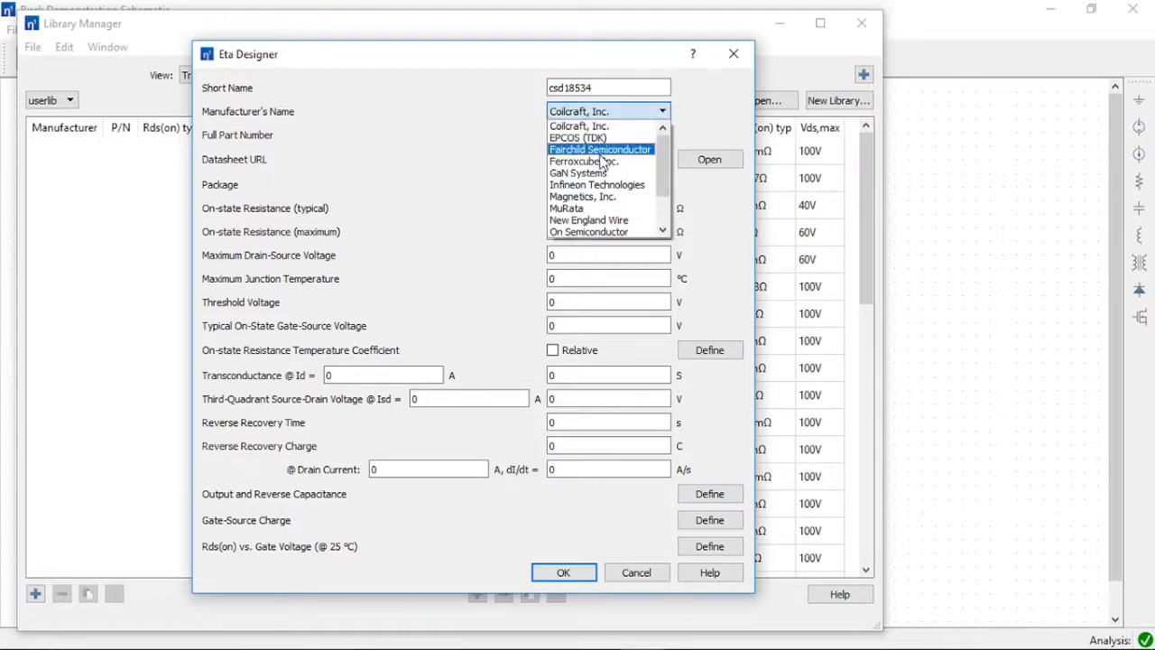
scroll(603, 203, down, 1)
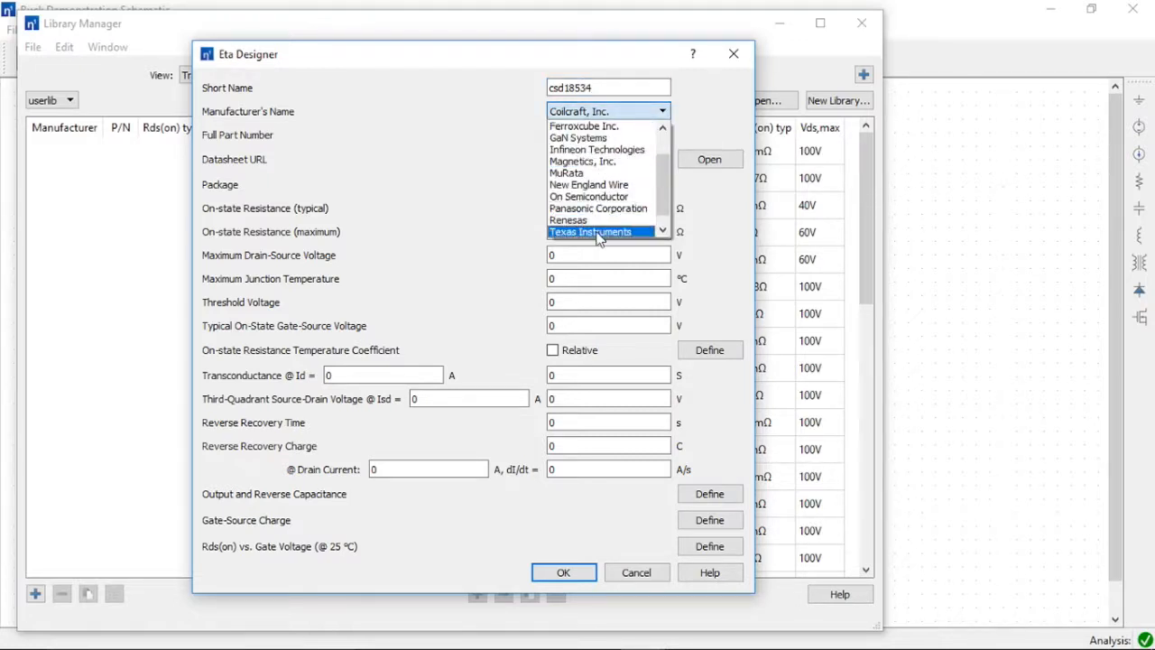
click(595, 231)
- Copy the part number CSD18534Q5A from the datasheet in the browser into the transistor's full part number
click(594, 134)
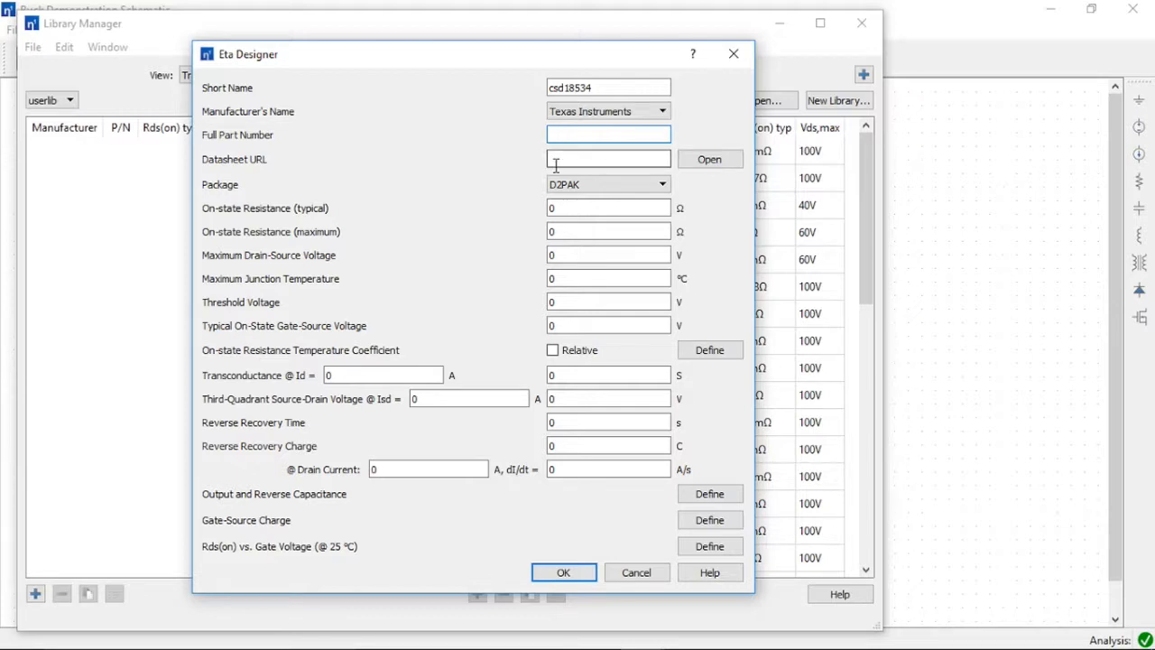
click(510, 632)
scroll(472, 330, down, 2)
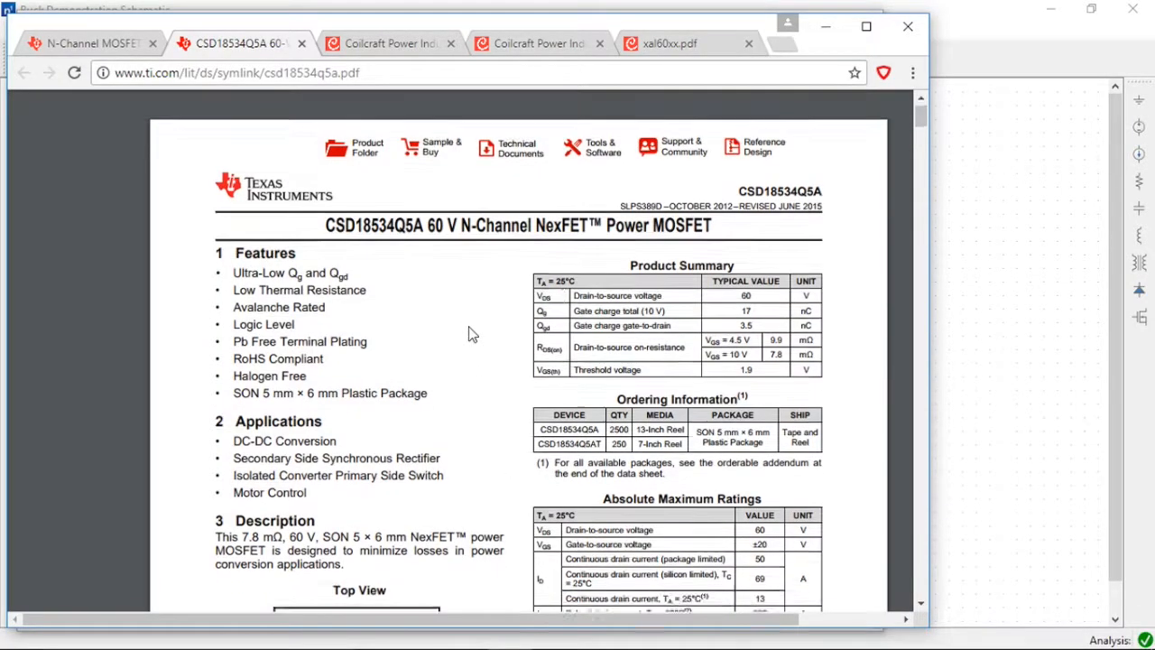
scroll(788, 177, up, 2)
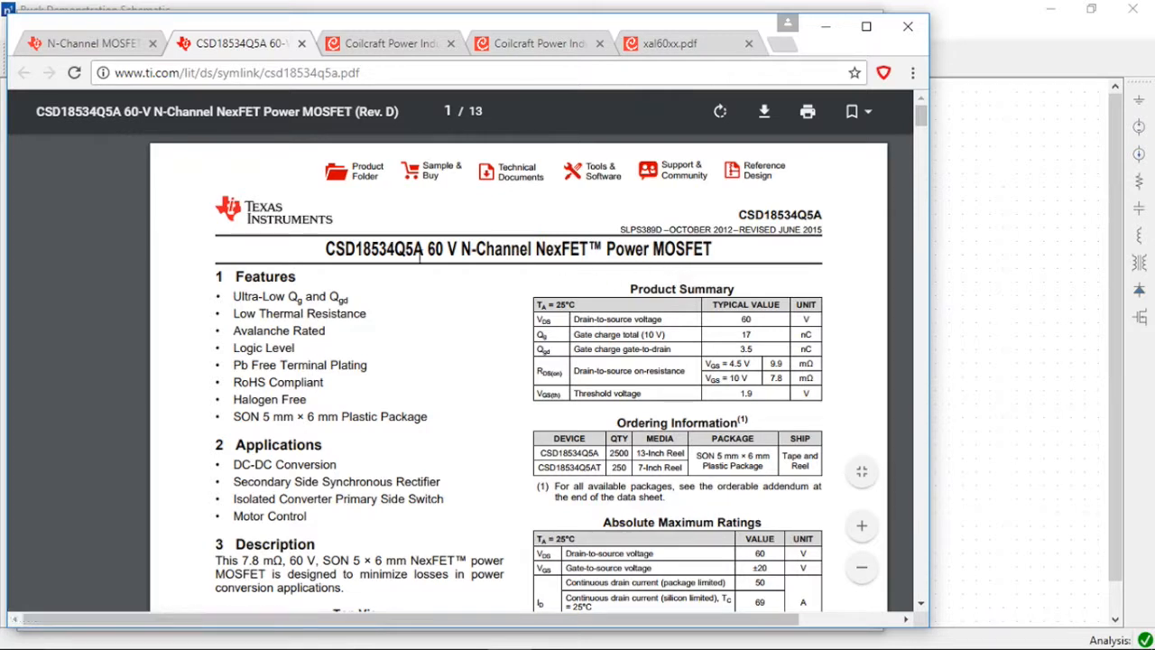
double_click(384, 257)
key(ctrl+c)
right_click(384, 255)
key(Escape)
key(super+Tab)
click(590, 93)
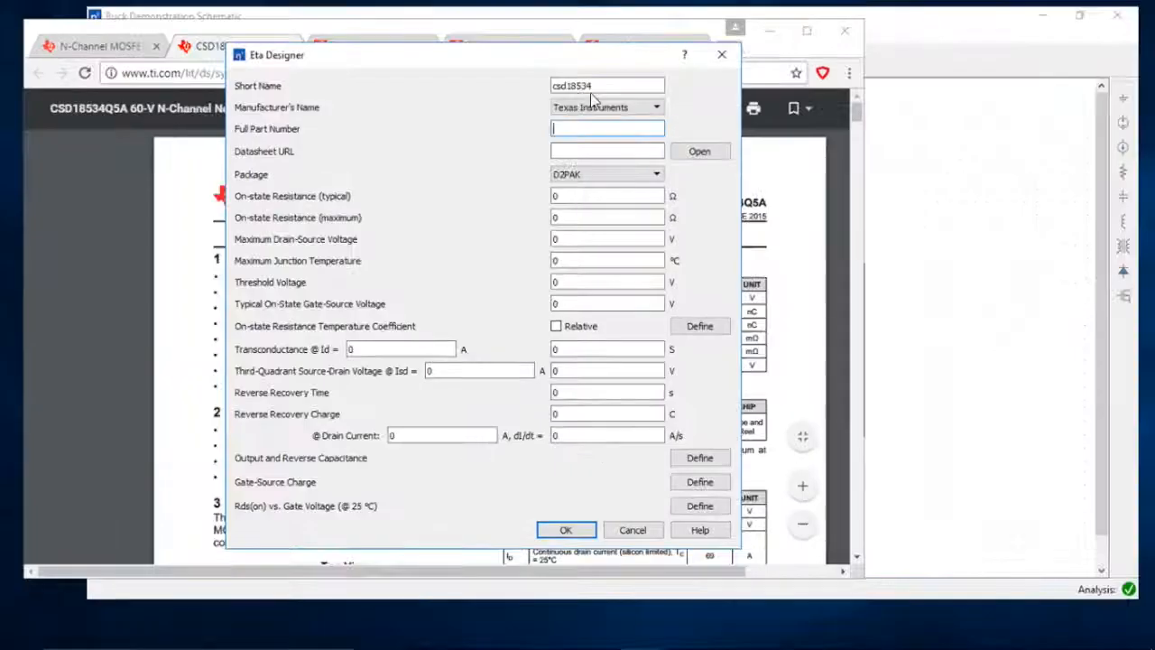
click(604, 136)
key(ctrl+v)
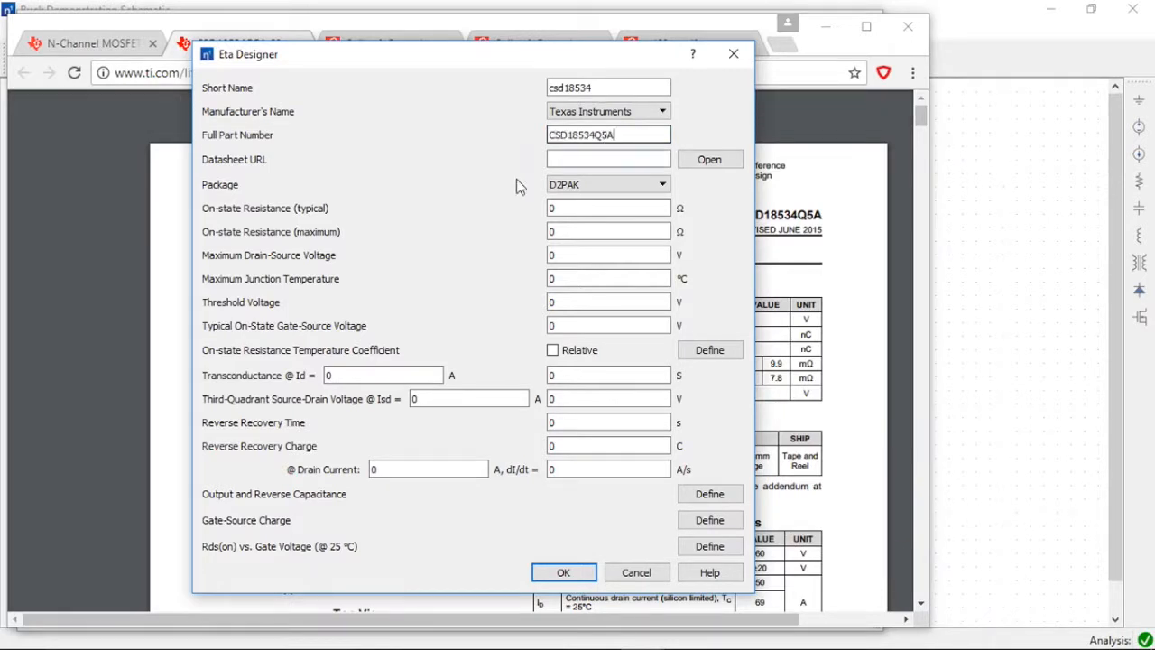
- Copy the datasheet's web address from the browser into the Datasheet URL and set the package to TDFN-5x6
click(137, 203)
click(379, 76)
key(ctrl+c)
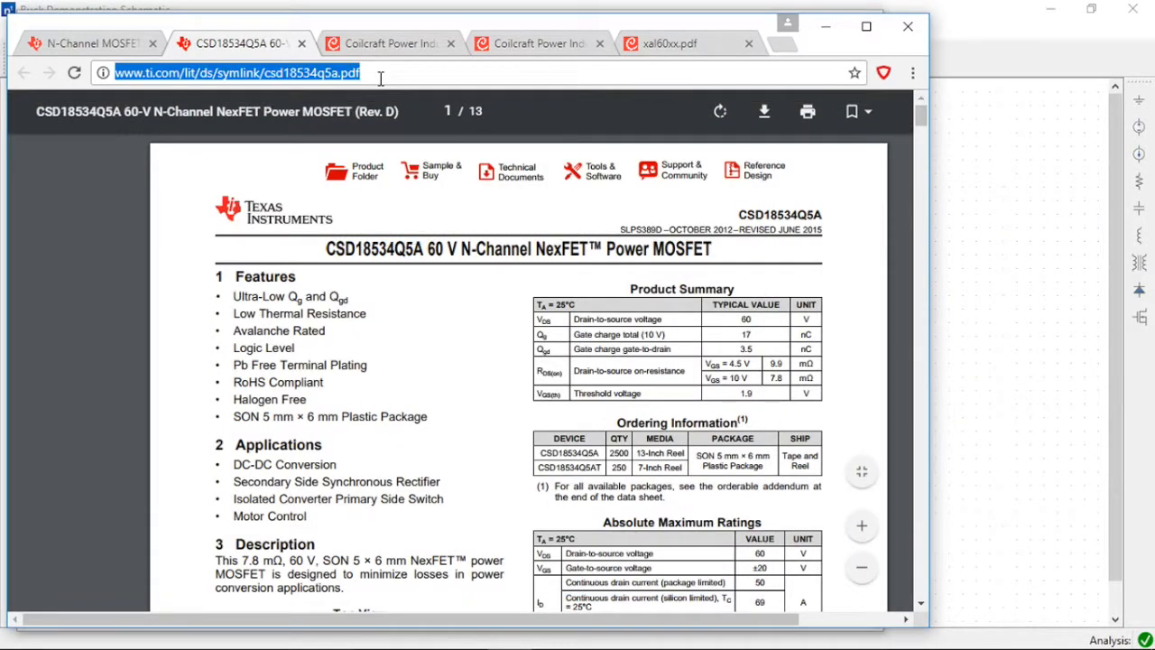
key(super+Tab)
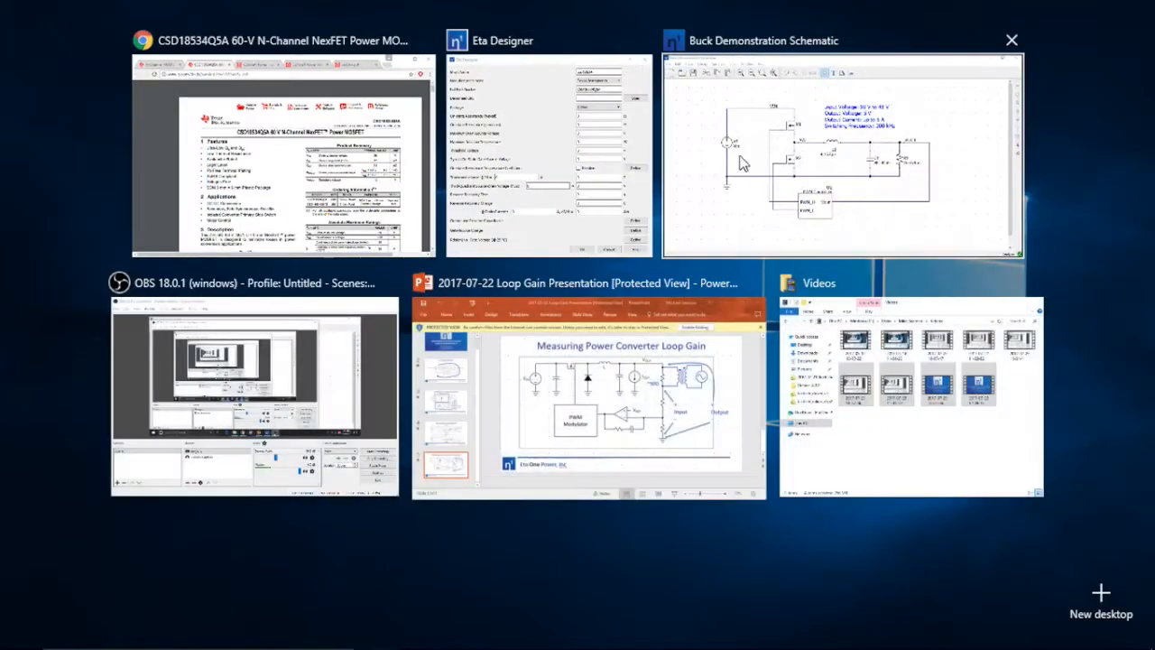
click(595, 155)
click(609, 159)
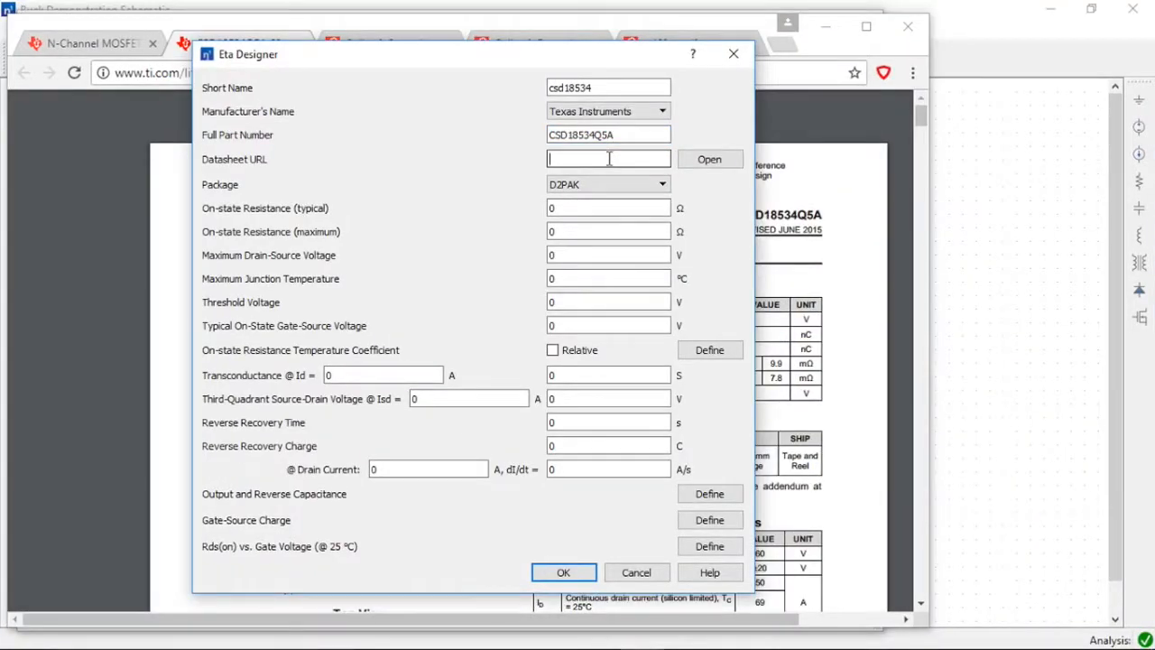
key(ctrl+v)
click(619, 184)
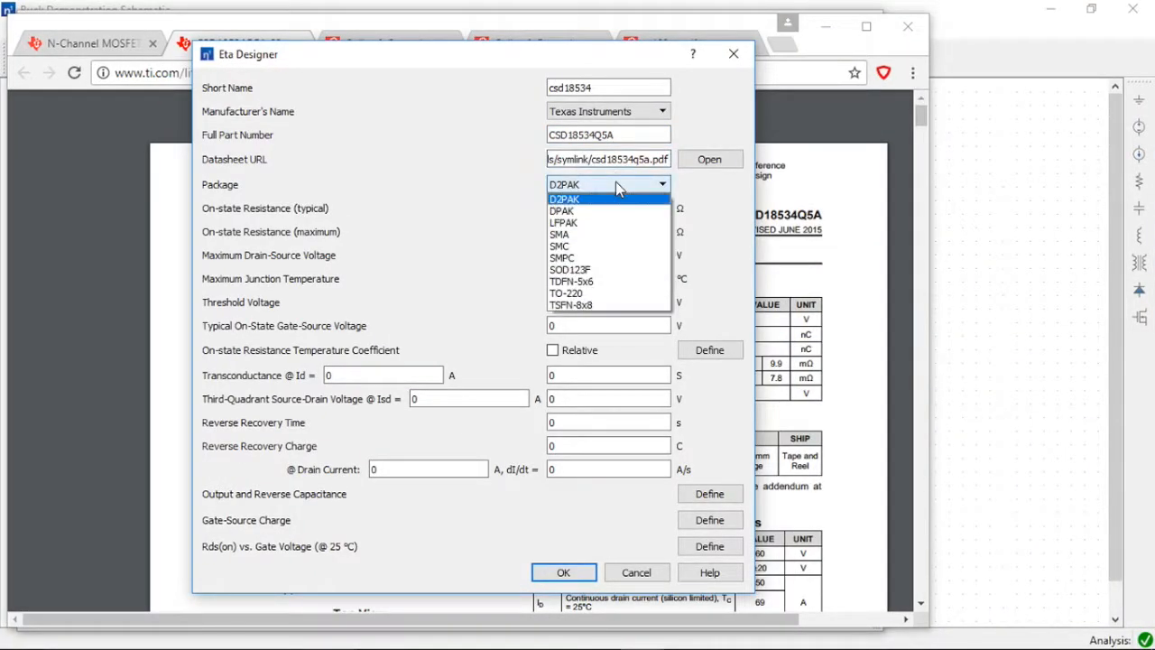
click(605, 282)
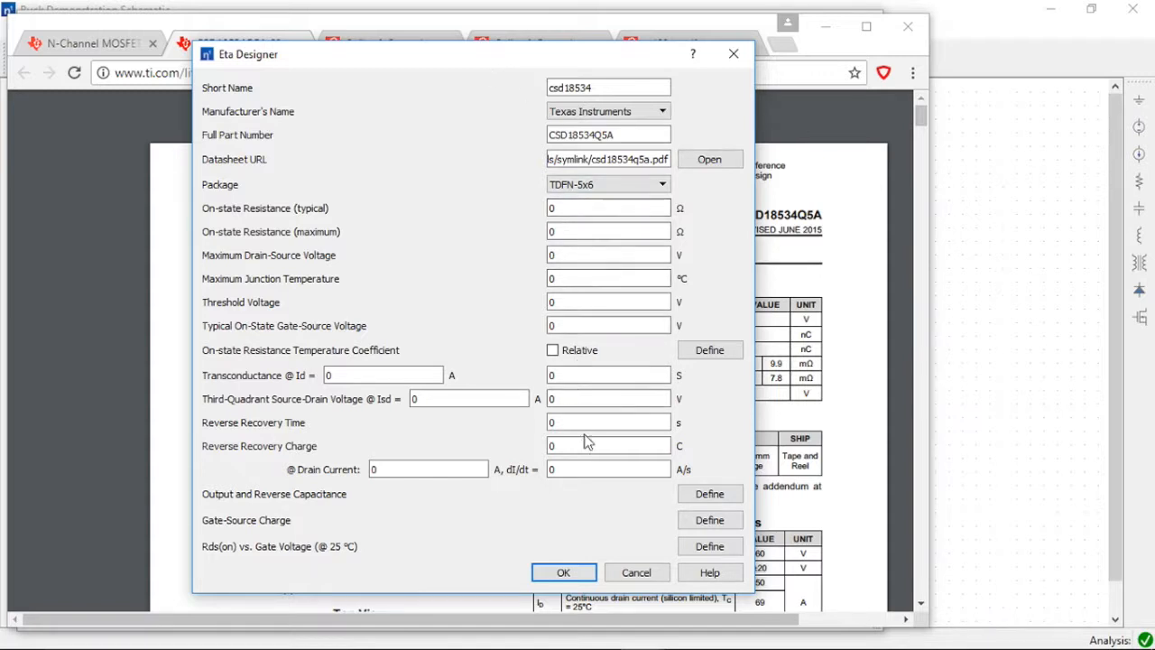
- Look up the 10 V on-resistance in the datasheet and enter 7.8m typical and 9.8m maximum on-state resistance
drag(489, 54, 644, 72)
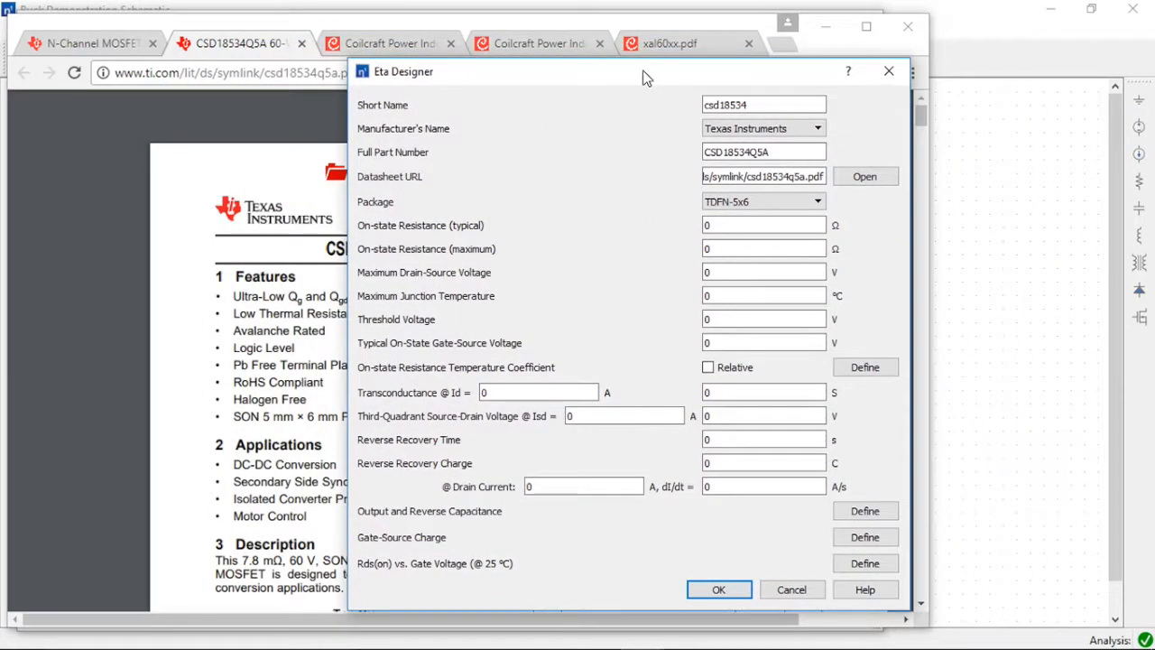
click(644, 25)
scroll(501, 386, down, 5)
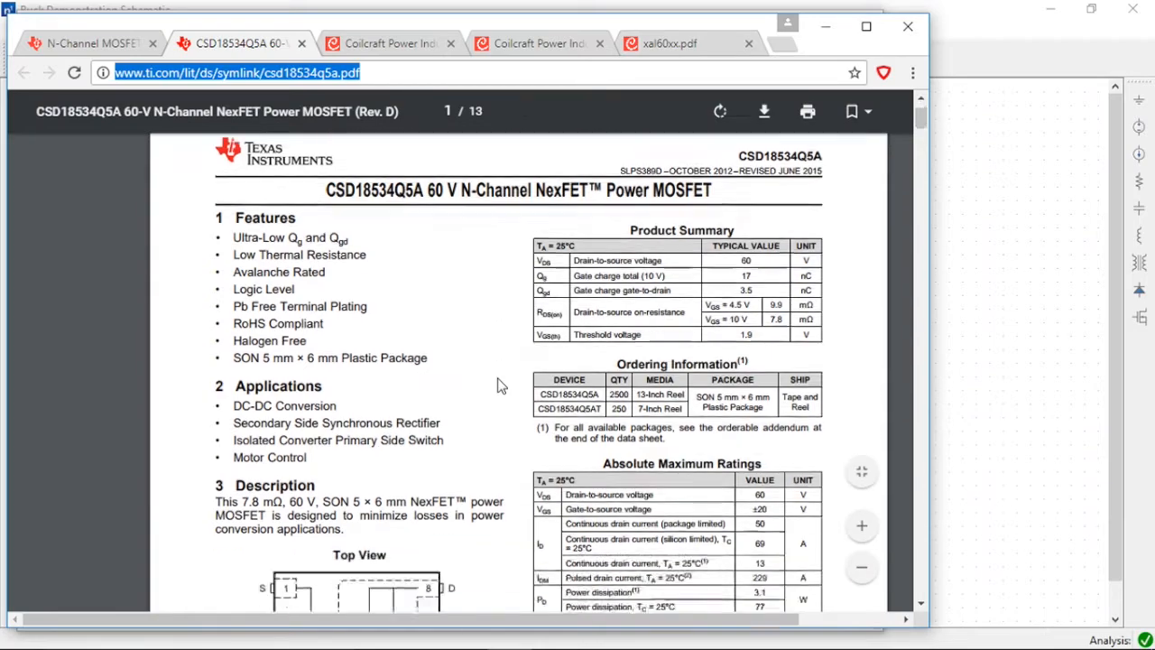
scroll(501, 386, down, 15)
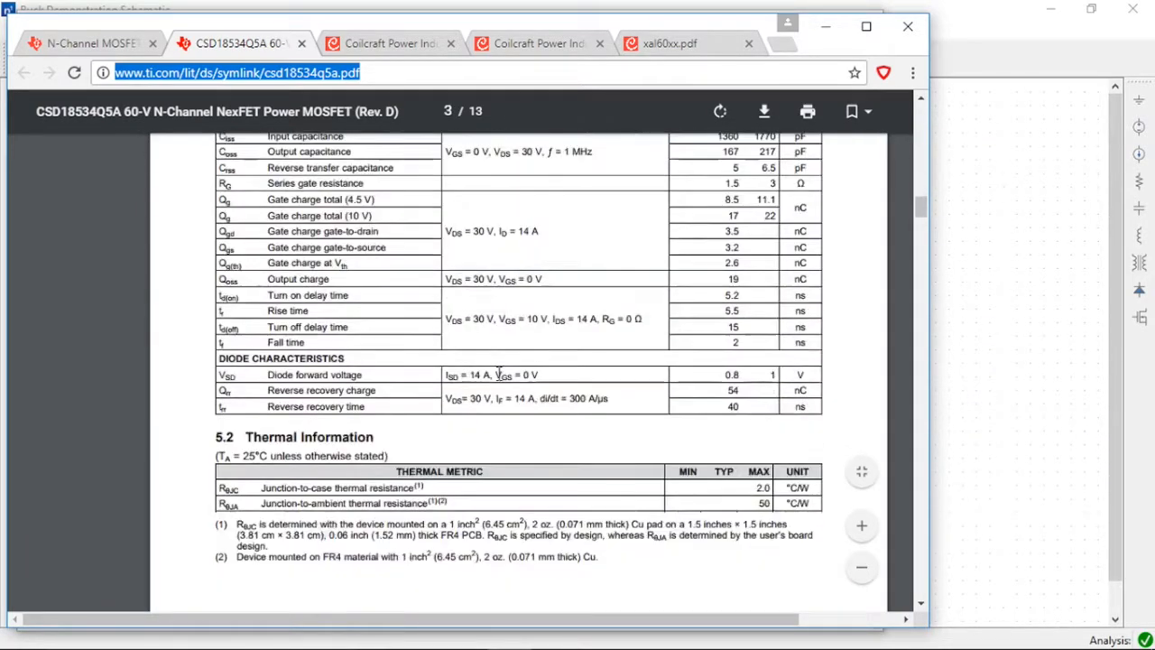
scroll(487, 361, up, 1)
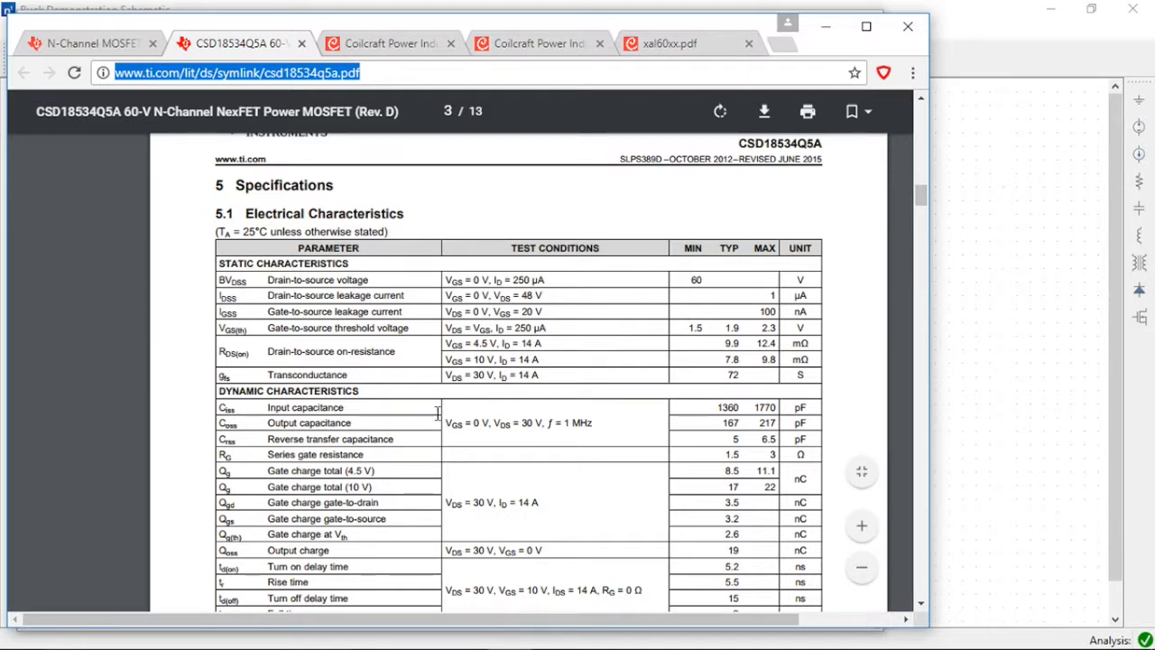
scroll(438, 413, down, 1)
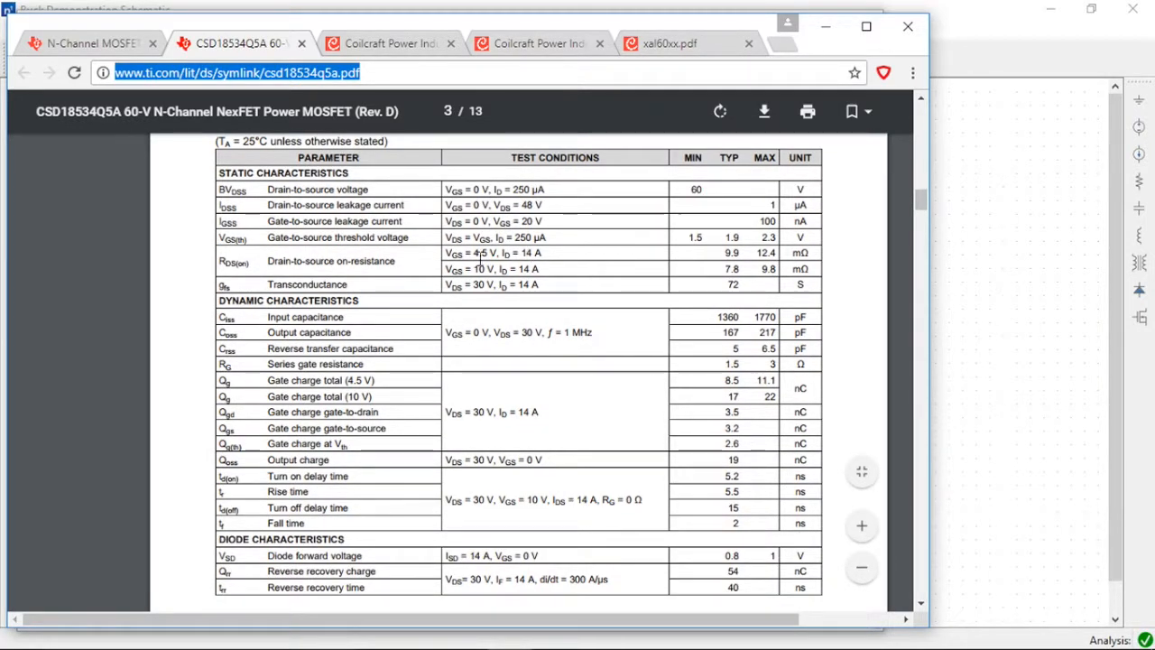
drag(475, 269, 541, 275)
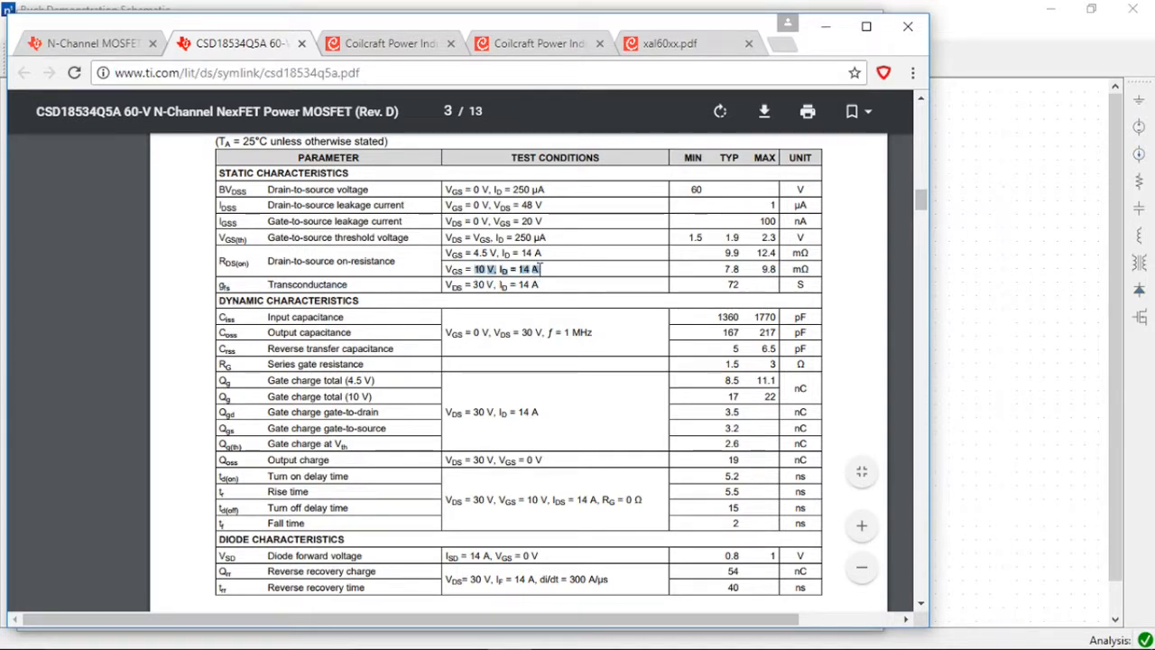
click(711, 271)
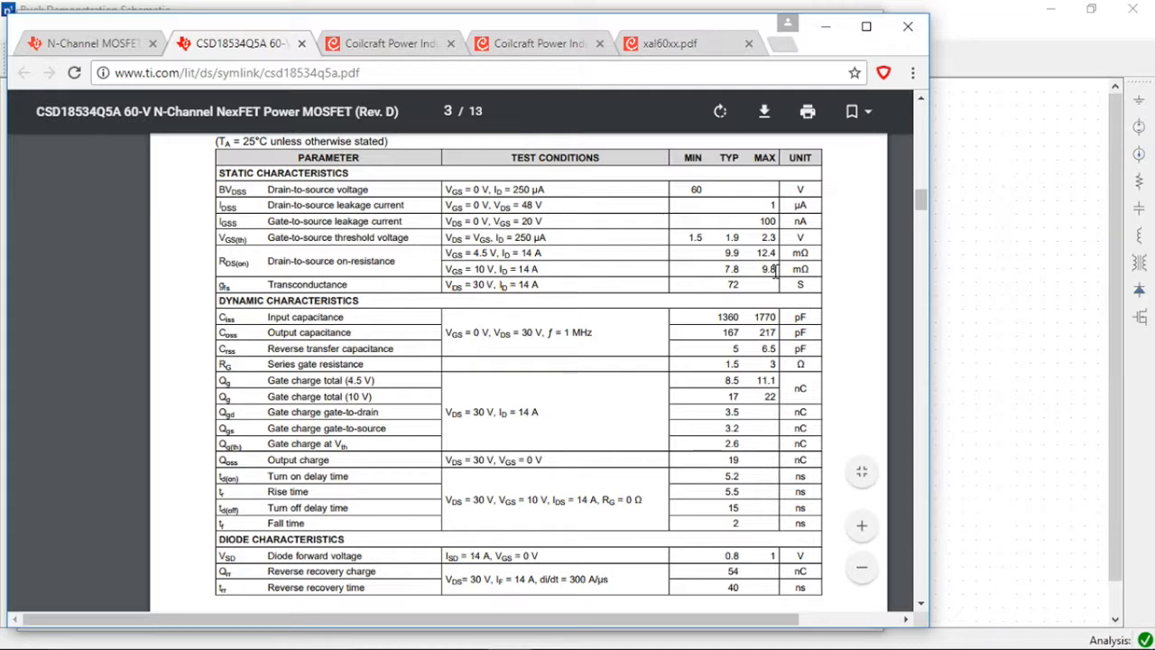
key(alt+Tab)
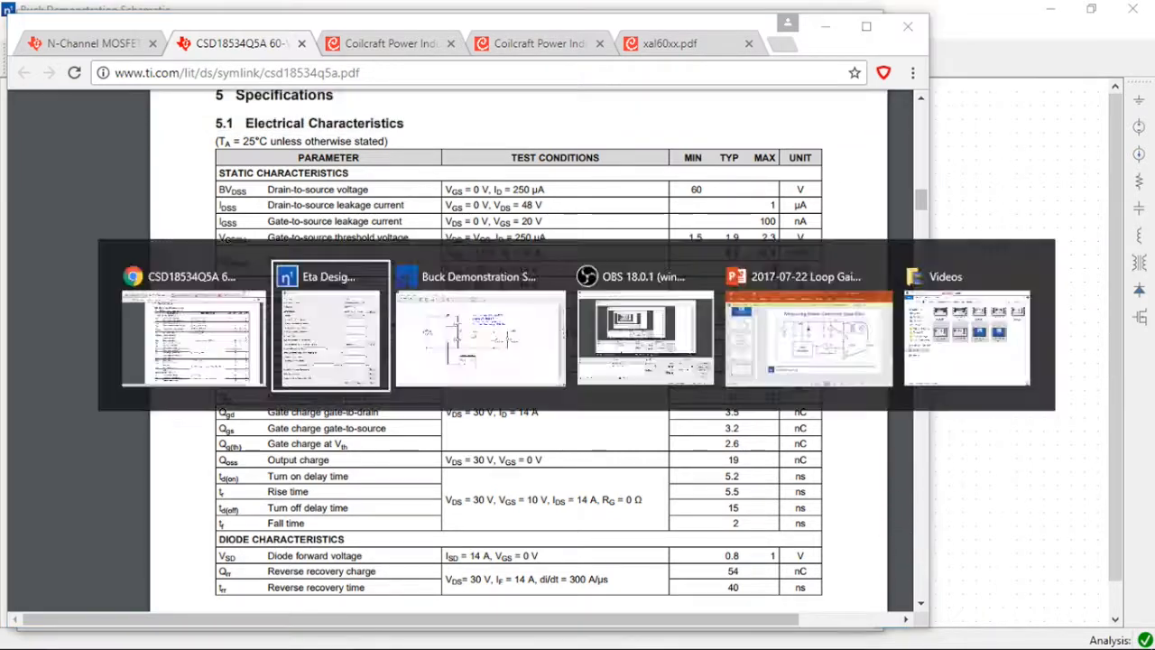
drag(735, 225, 639, 225)
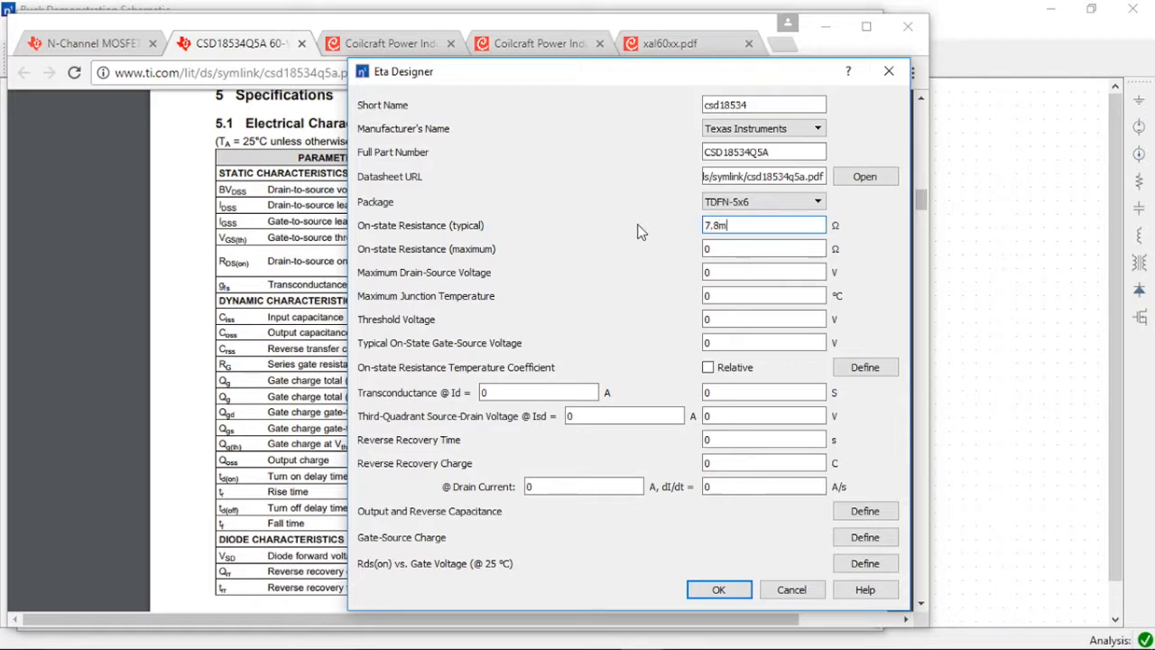
key(Tab)
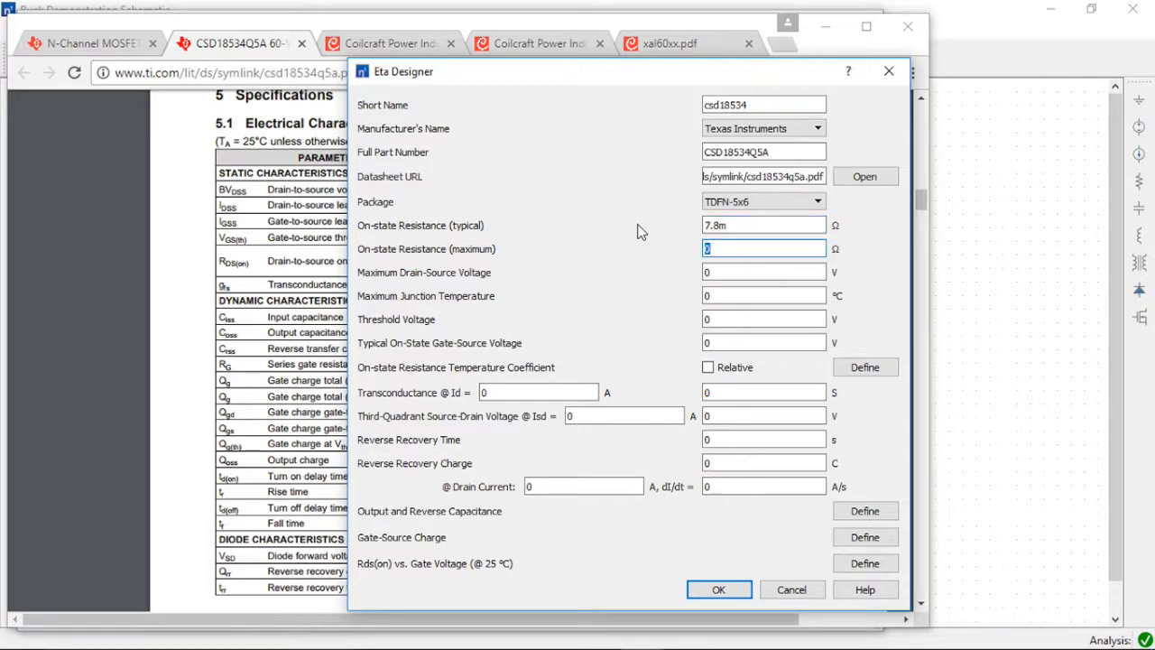
key(Tab)
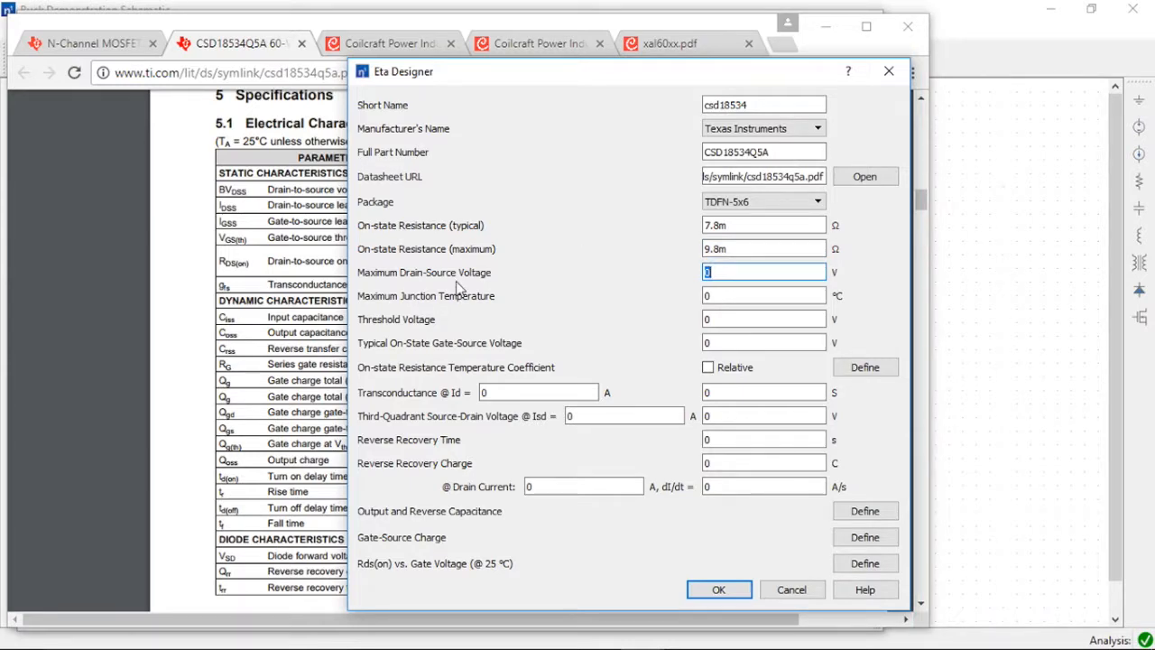
- Check the datasheet's voltage rating, and set the maximum drain-source voltage to 60 V and maximum junction temperature to 150 °C
click(327, 309)
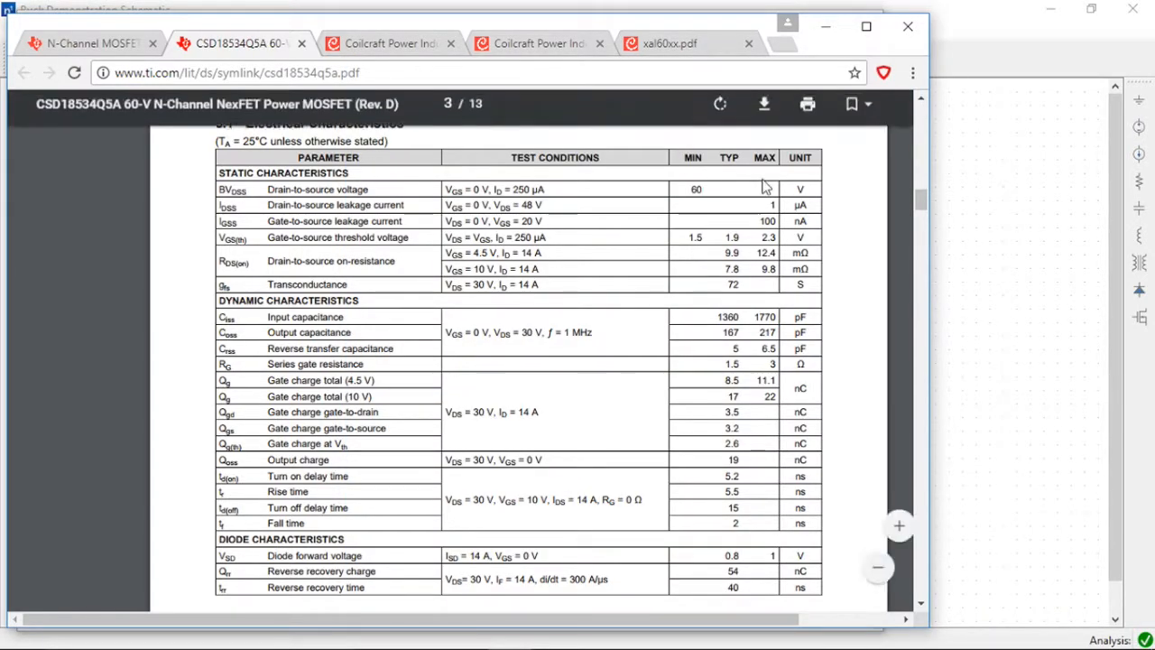
key(super+Tab)
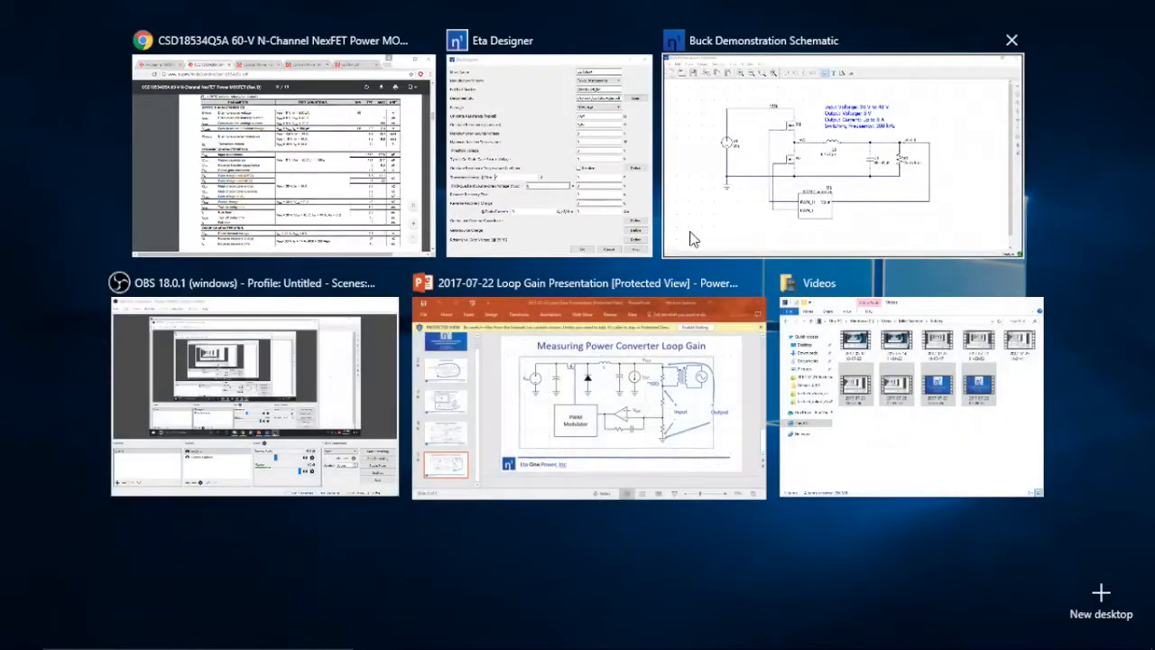
click(615, 219)
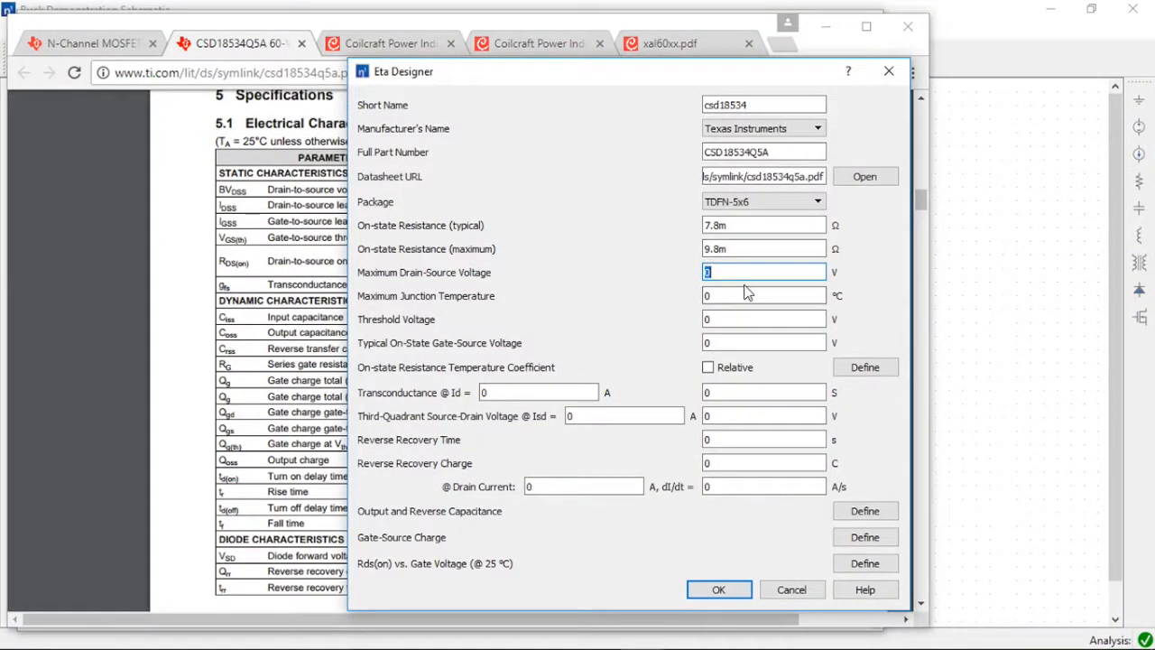
text(60)
key(Tab)
text(150)
key(Tab)
- Look up the typical gate threshold in the datasheet, and set the threshold voltage to 1.9 V and typical on-state gate-source voltage to 10 V
click(121, 285)
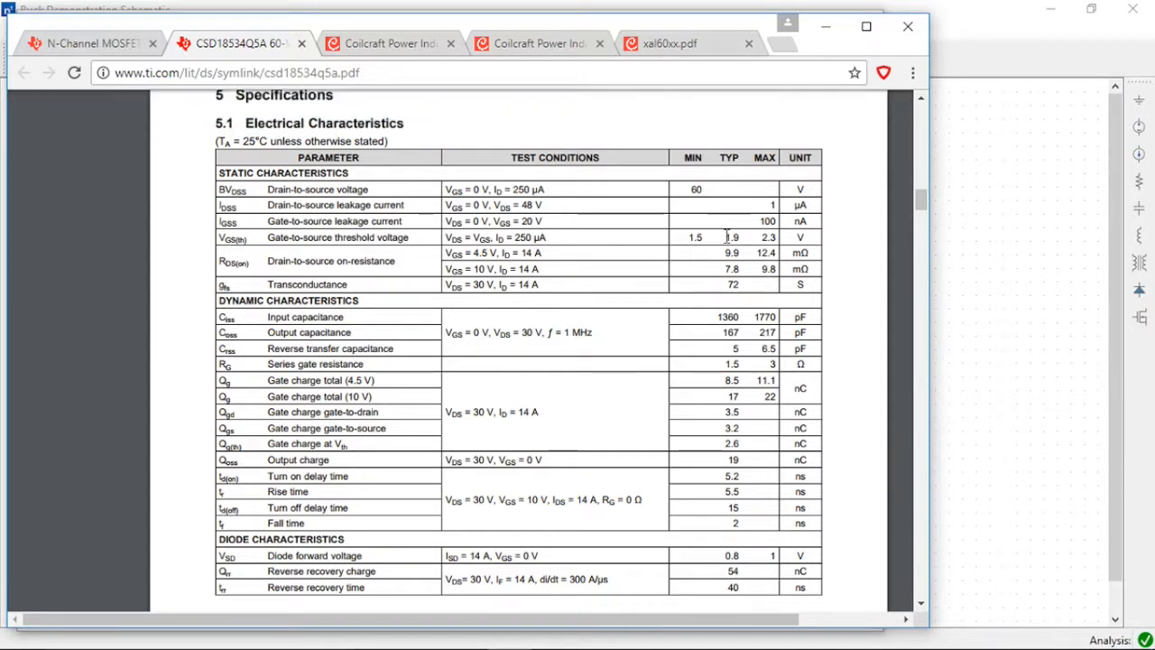
key(alt+Tab)
text(1.)
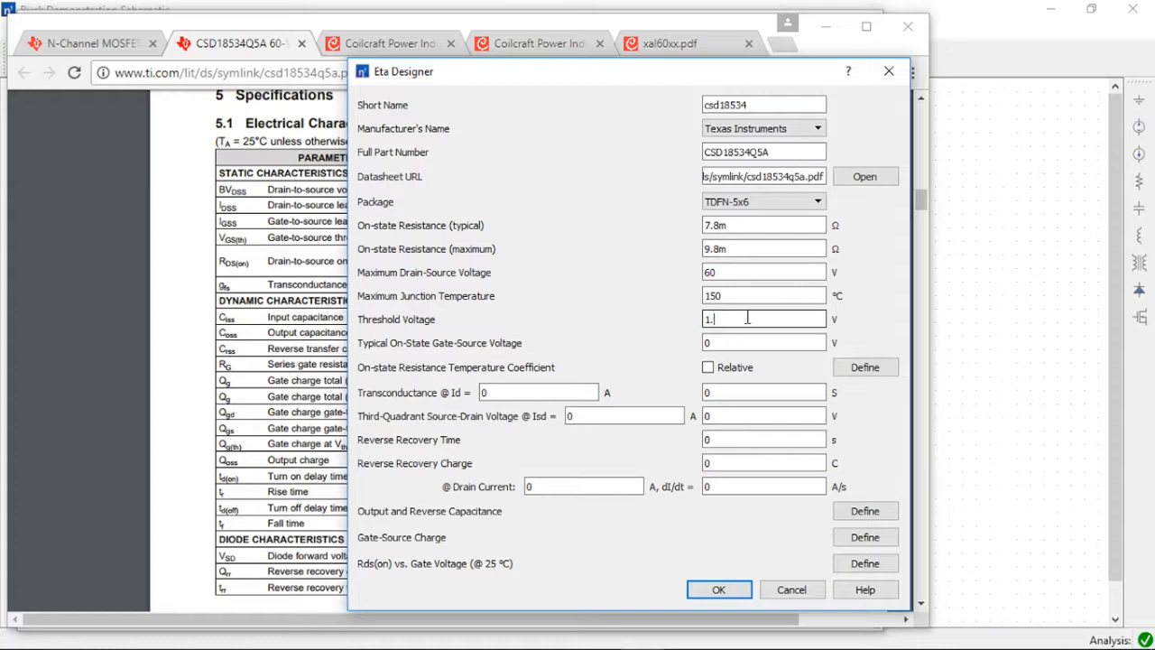
key(Tab)
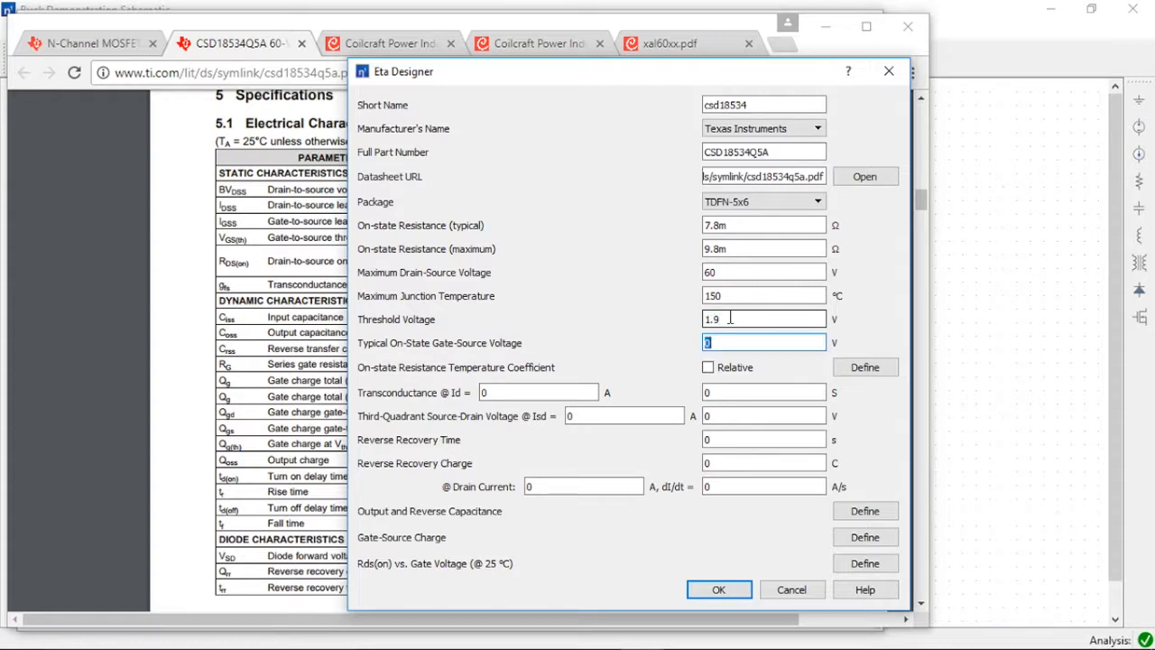
text(10)
key(Tab)
key(Tab)
- Check the datasheet's transconductance row and enter a transconductance of 72 S at a drain current of 14 A
click(747, 391)
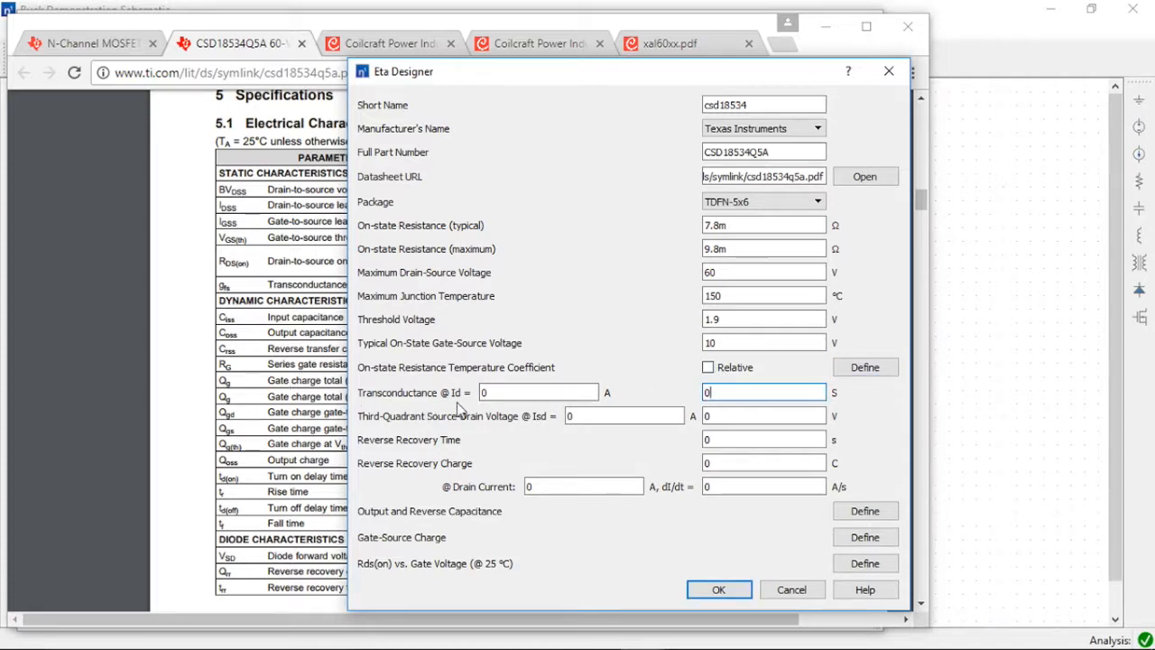
click(186, 291)
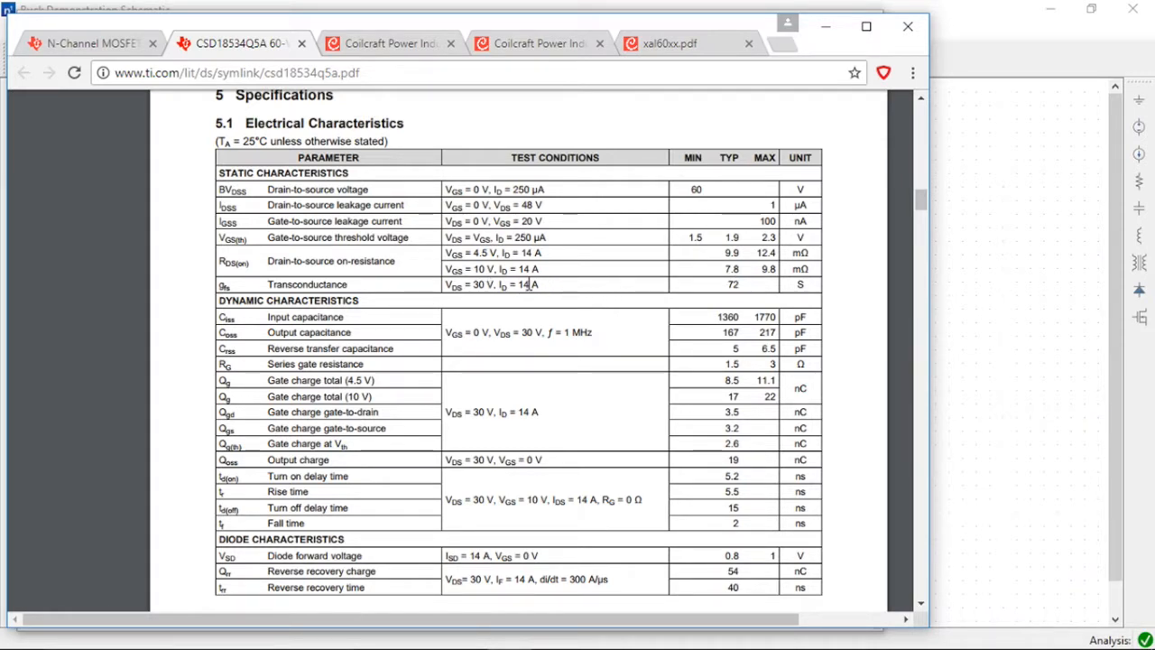
key(alt+Tab)
text(72)
double_click(487, 393)
text(1)
key(Tab)
- Check the diode forward voltage in the datasheet, and enter a third-quadrant source-drain voltage of 0.8 V with Isd set to 17 A
key(Tab)
key(Tab)
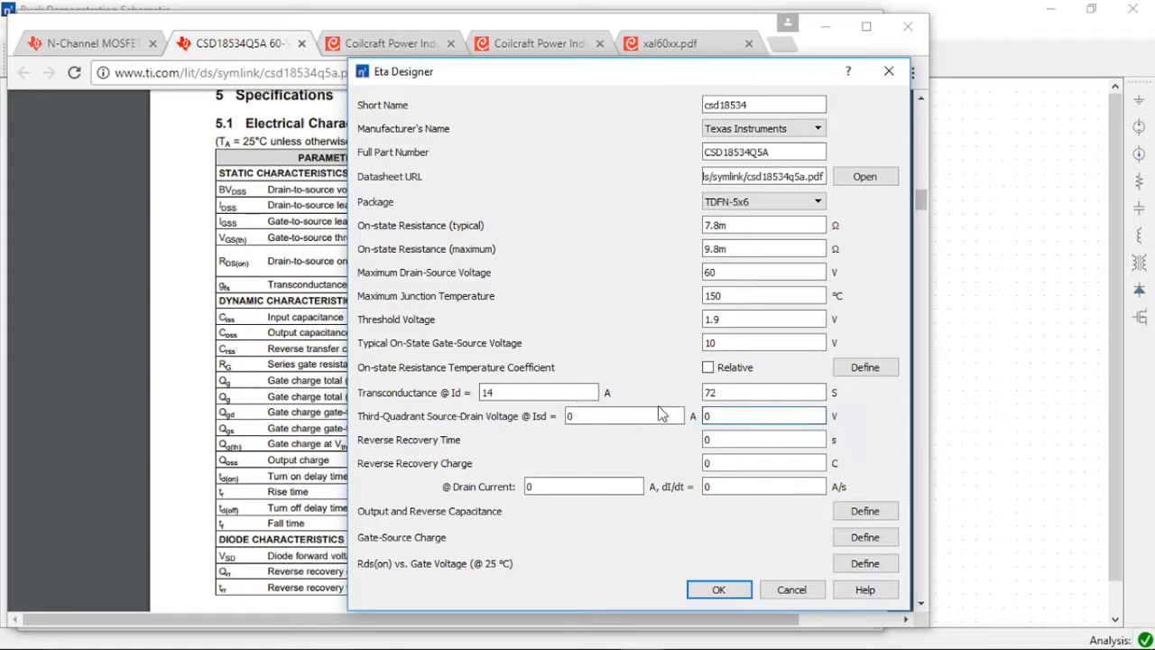
click(158, 413)
scroll(387, 464, down, 1)
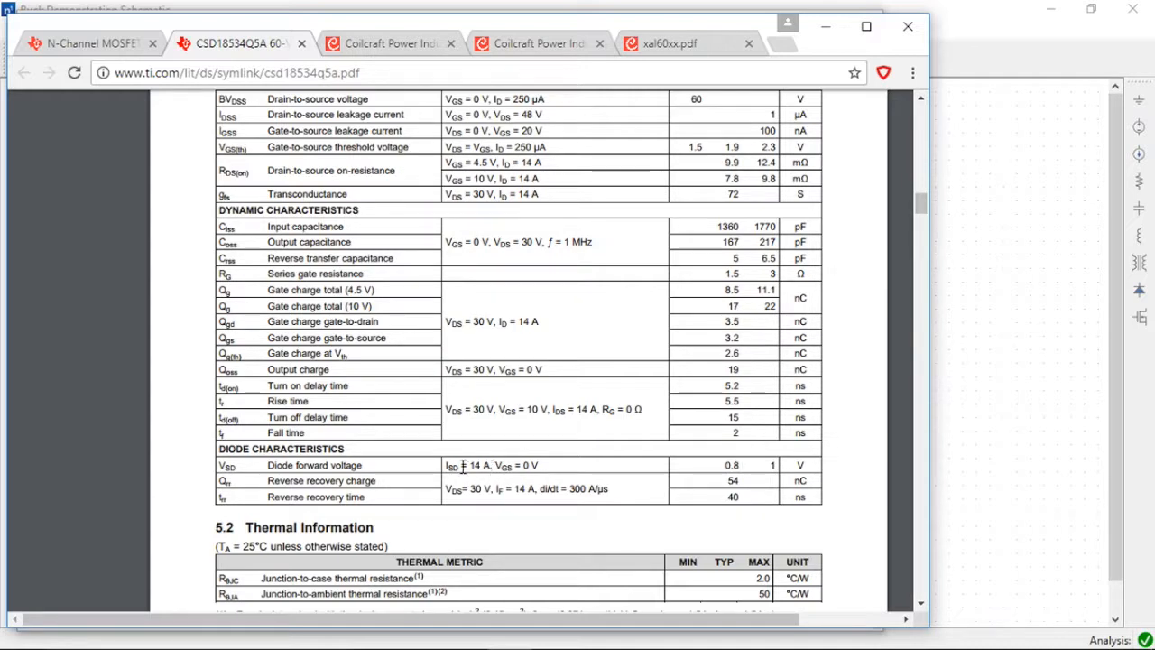
key(alt+Tab)
drag(629, 416, 529, 422)
text(17)
key(Tab)
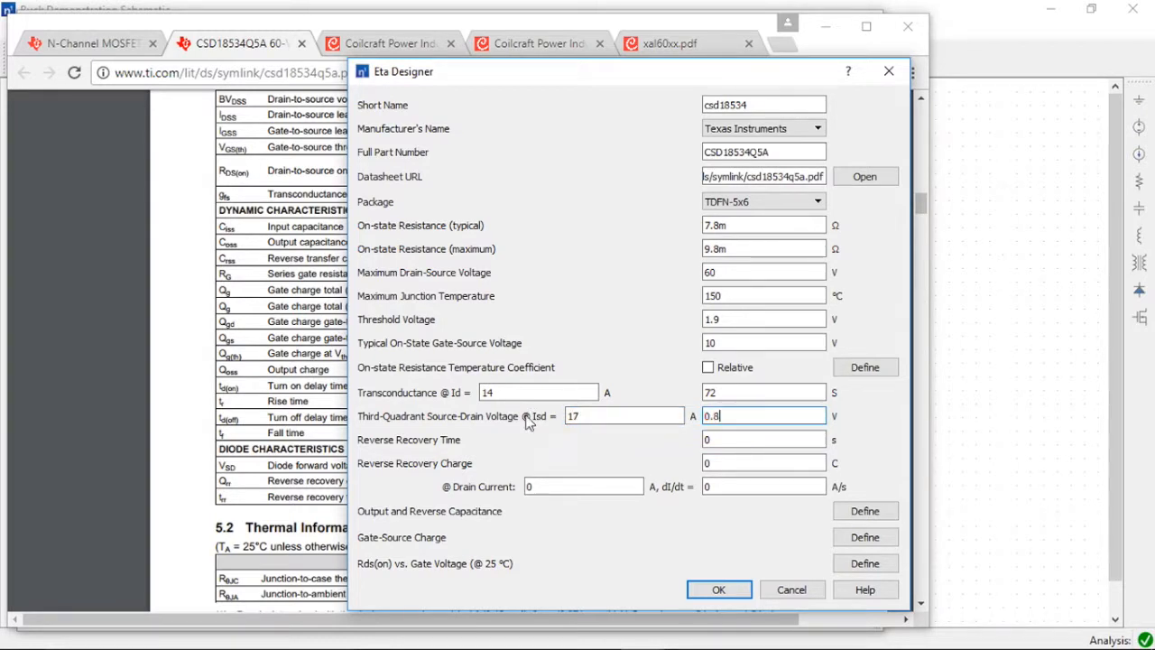
key(Tab)
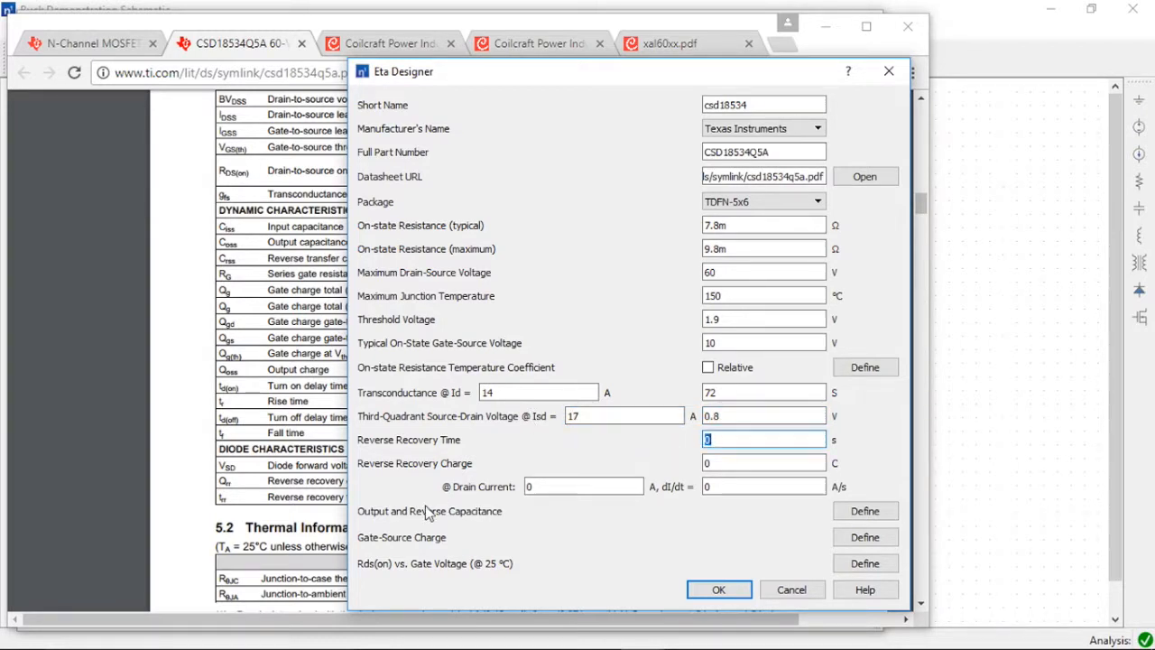
- Look up the diode's reverse recovery data in the datasheet, and enter a recovery time of 40n and recovery charge of 54n
click(293, 505)
drag(537, 489, 513, 493)
drag(570, 490, 608, 490)
click(611, 490)
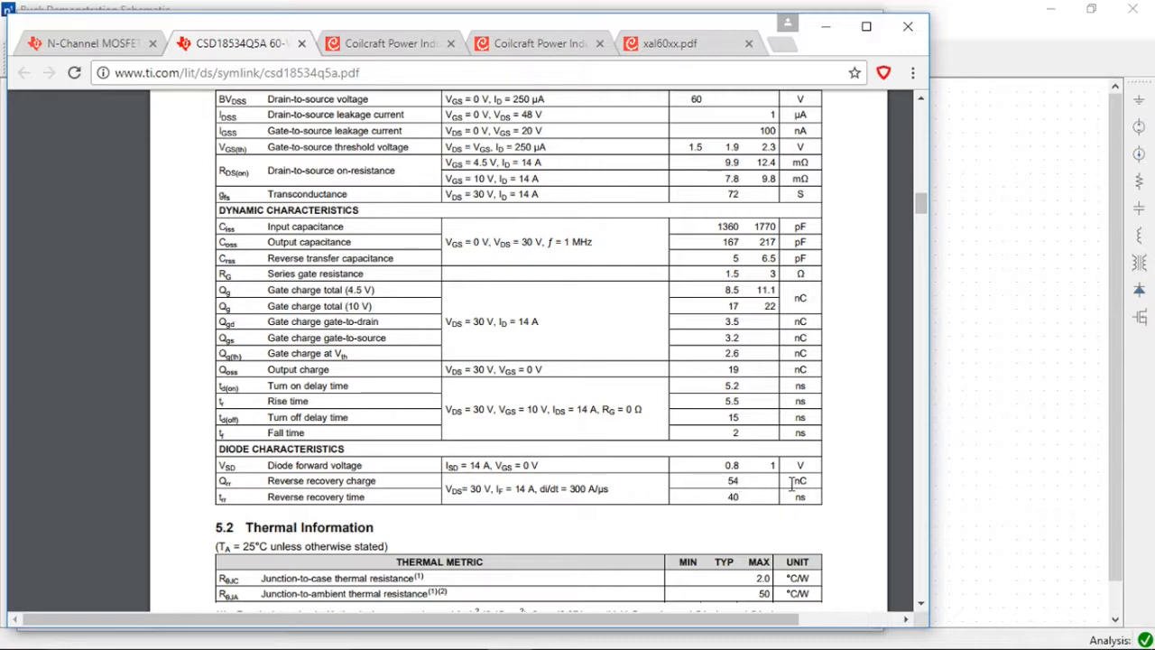
key(alt+Tab)
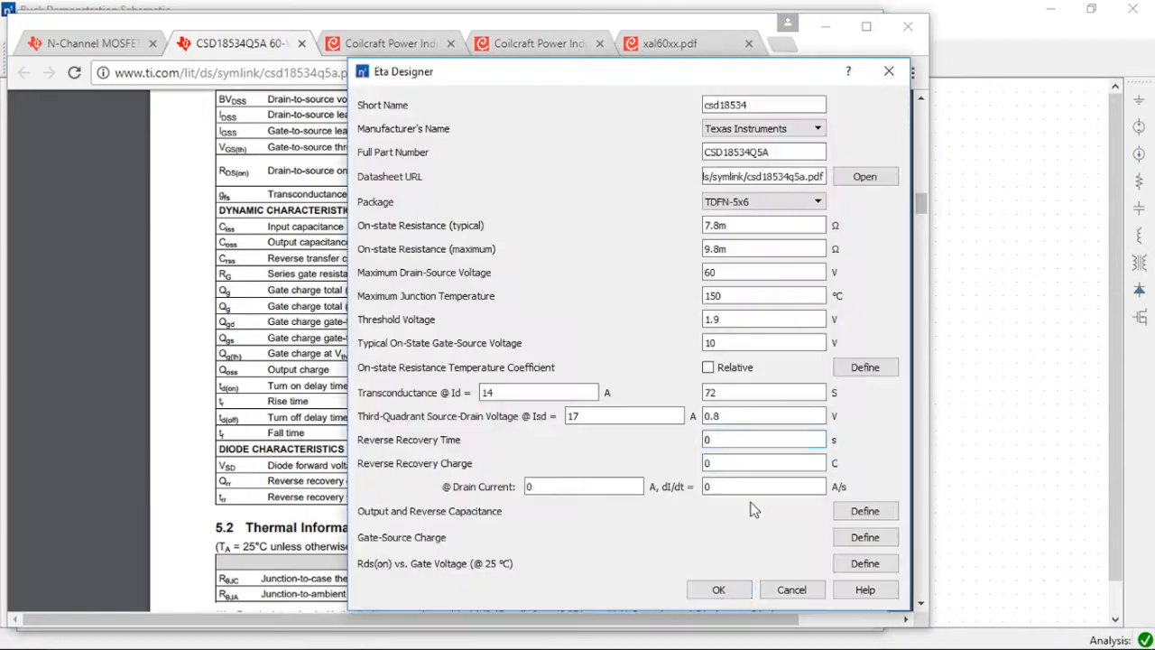
text(40n)
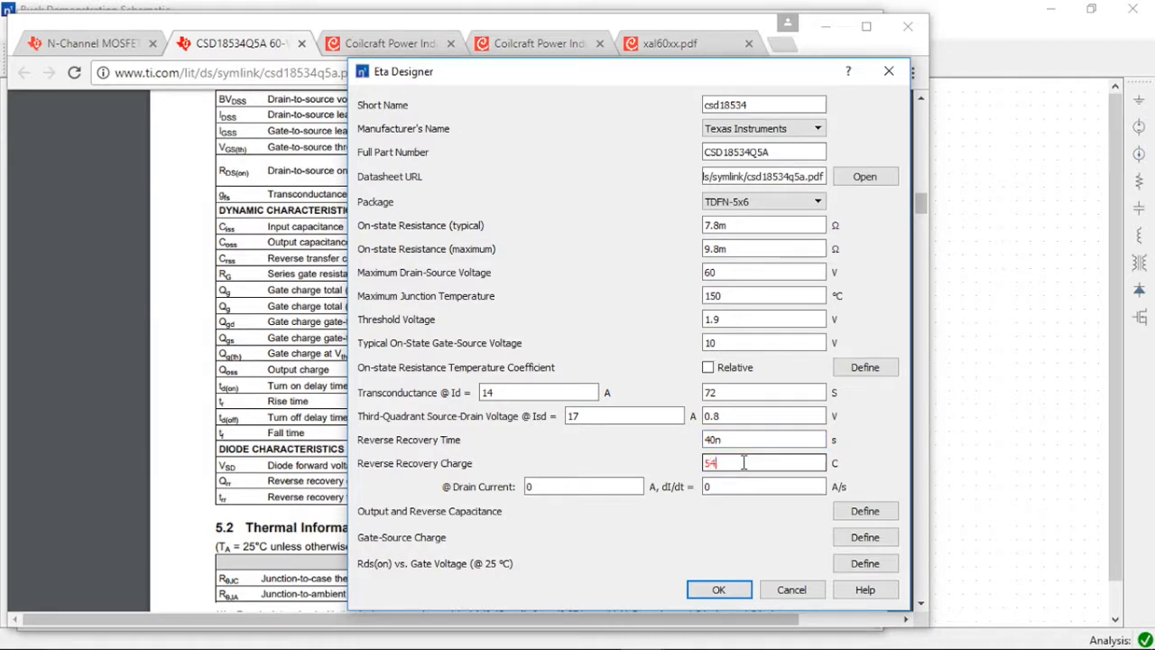
click(743, 462)
text(54n)
- Set the reverse recovery test conditions to a drain current of 14 A and a dI/dt of 300Meg A/s
key(Tab)
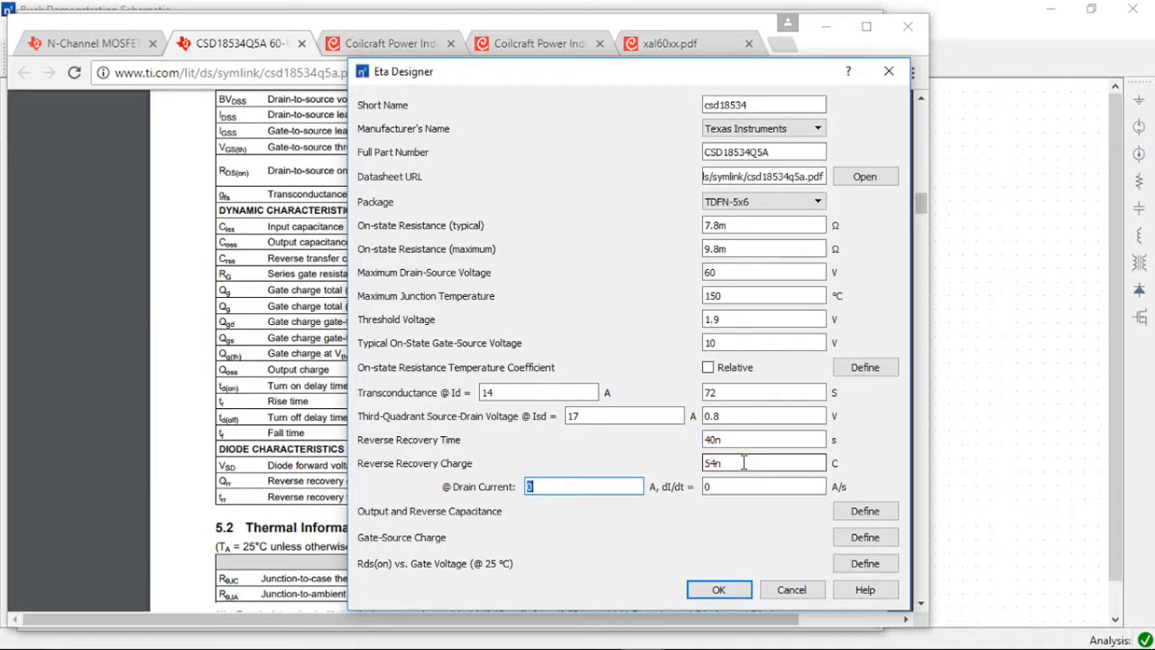
key(Tab)
text(300)
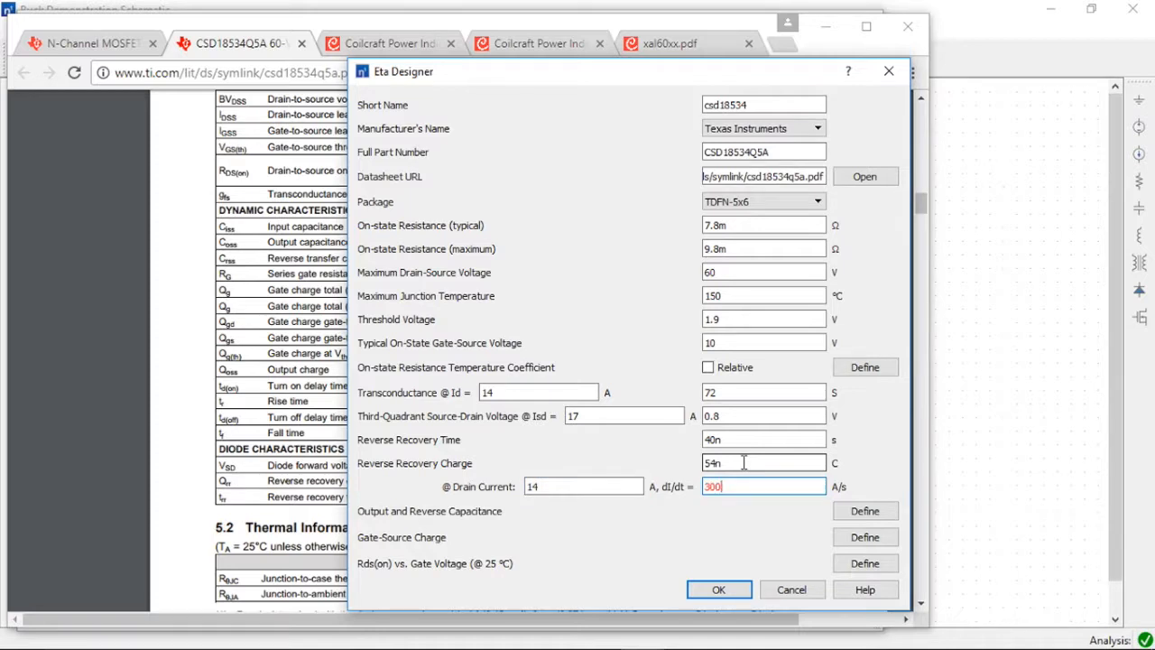
text(Meg)
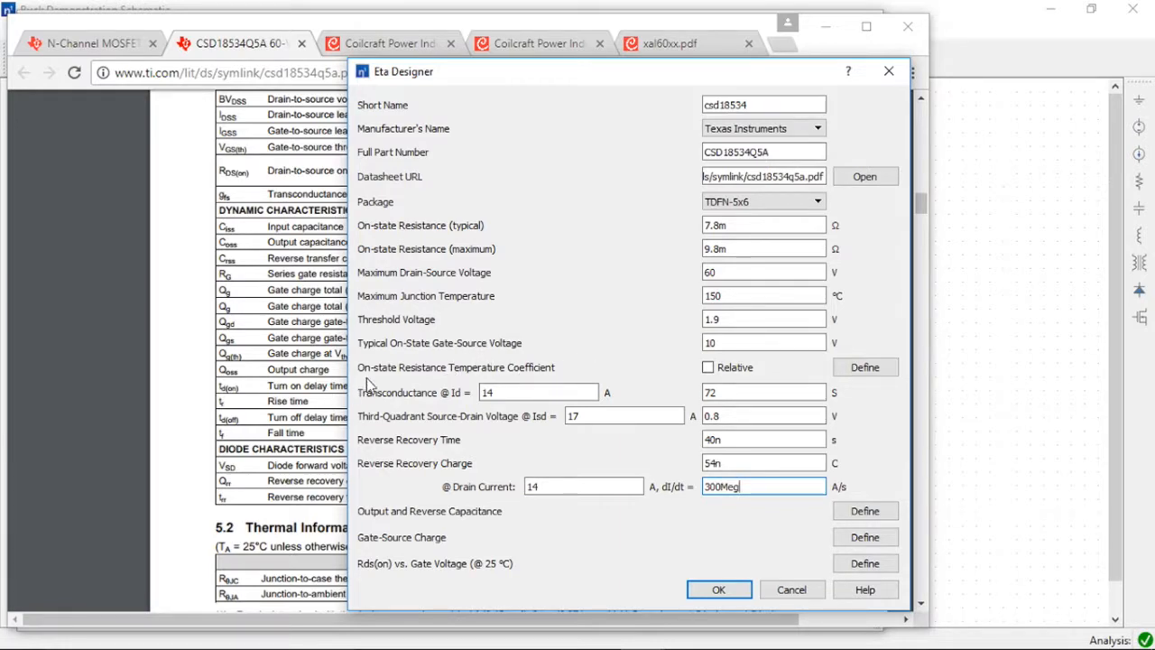
- Capture the datasheet's Figure 8 plot of normalized on-state resistance versus temperature with Snipping Tool
click(183, 422)
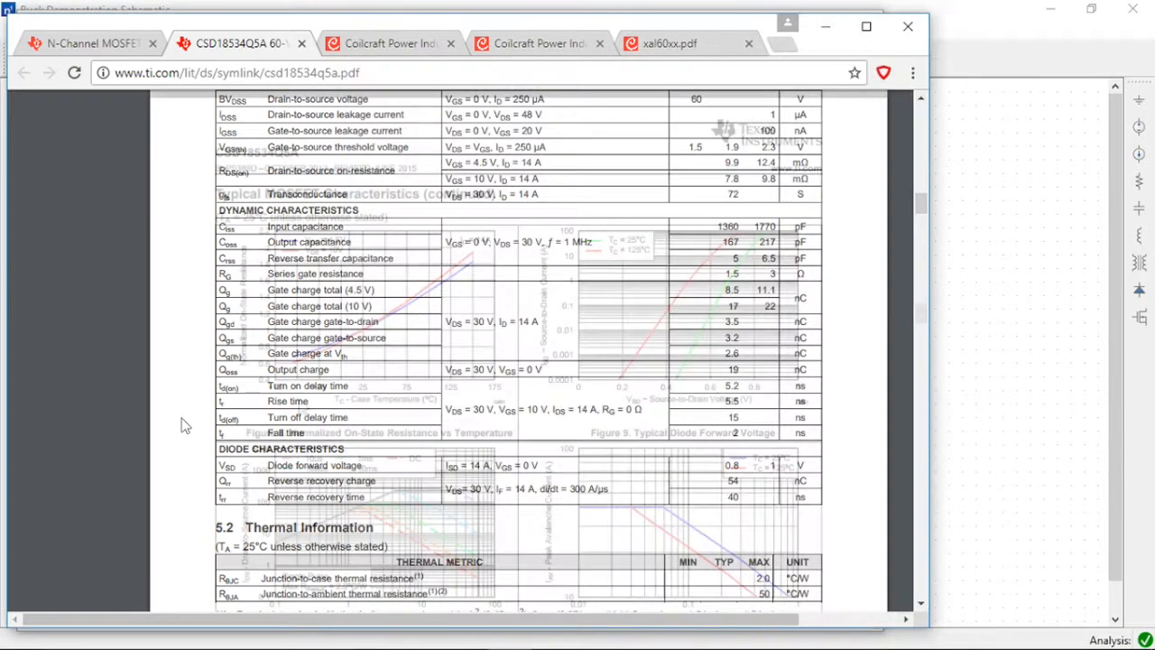
scroll(183, 422, down, 7)
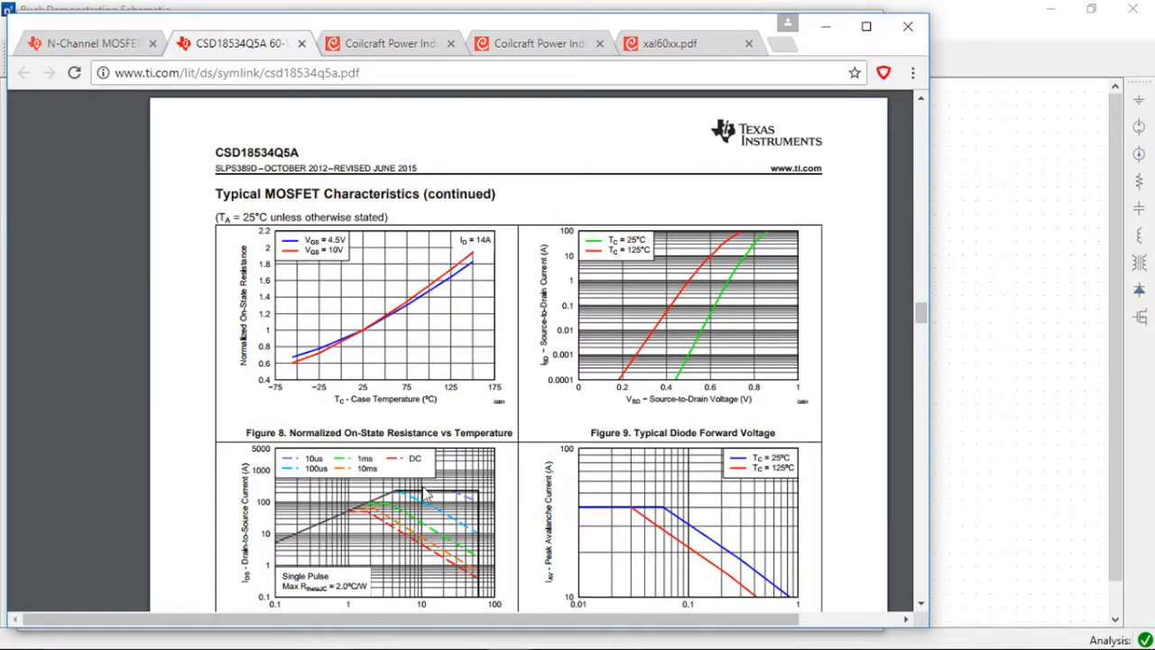
mouse_move(95, 643)
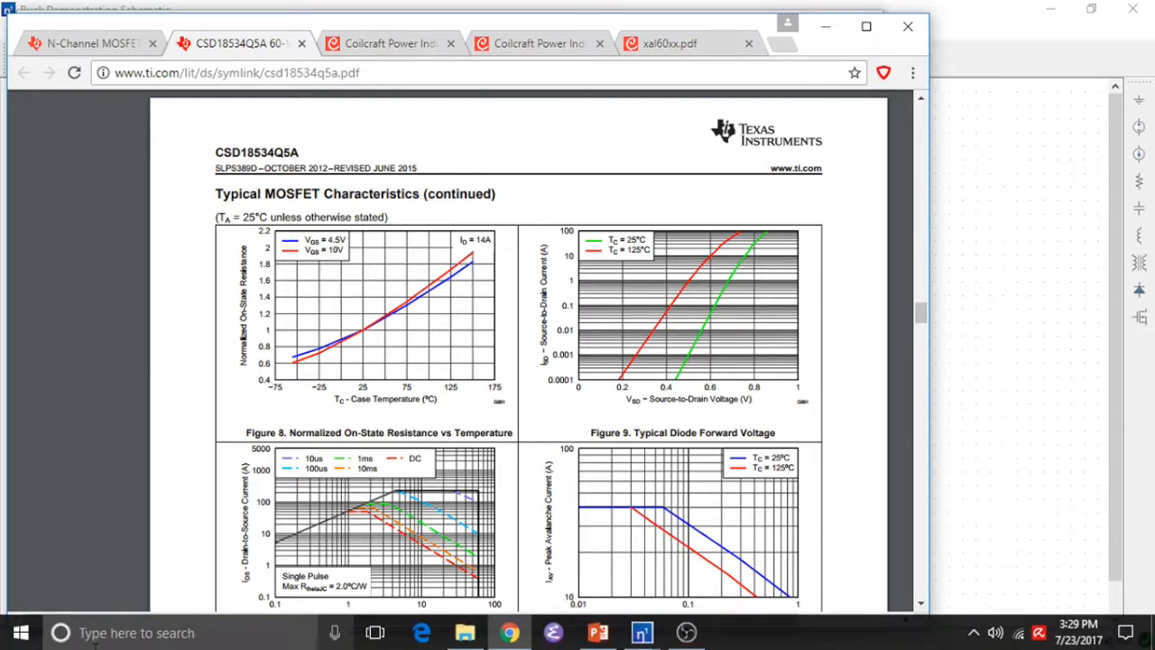
click(21, 632)
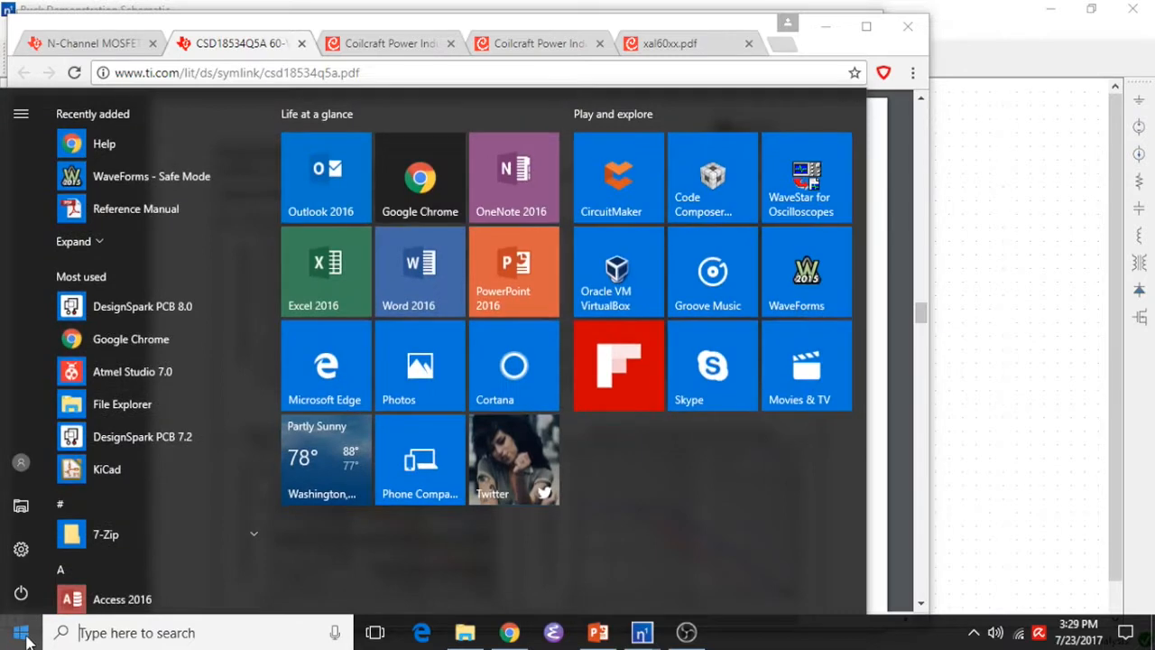
text(sni)
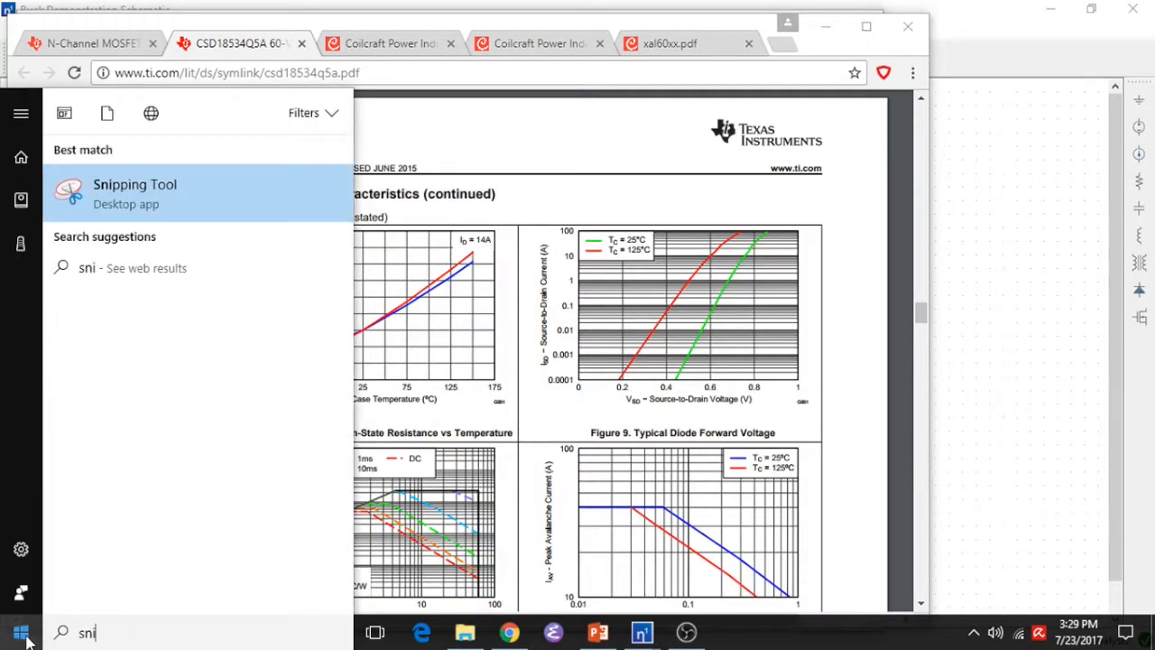
key(Return)
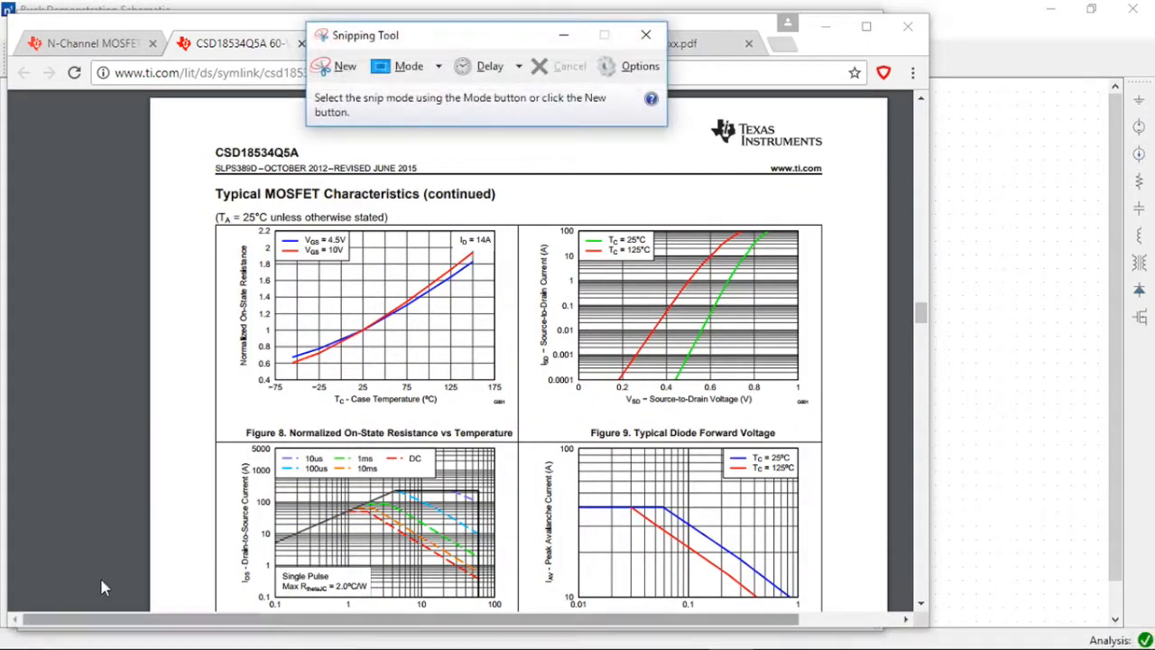
click(341, 66)
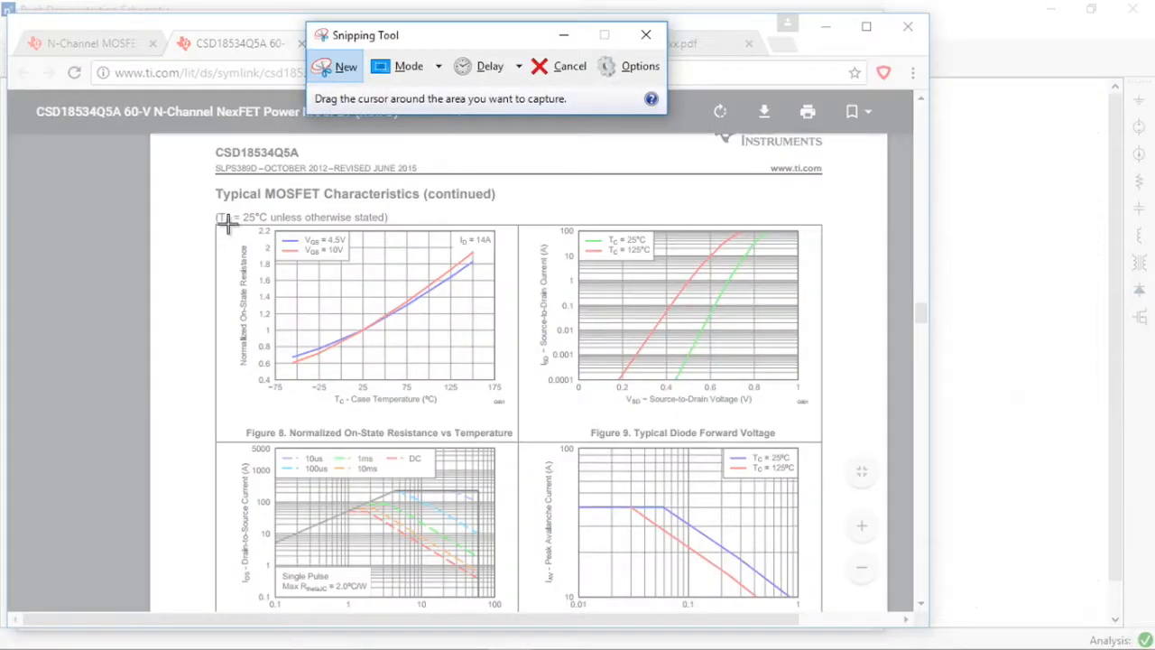
drag(235, 225, 509, 412)
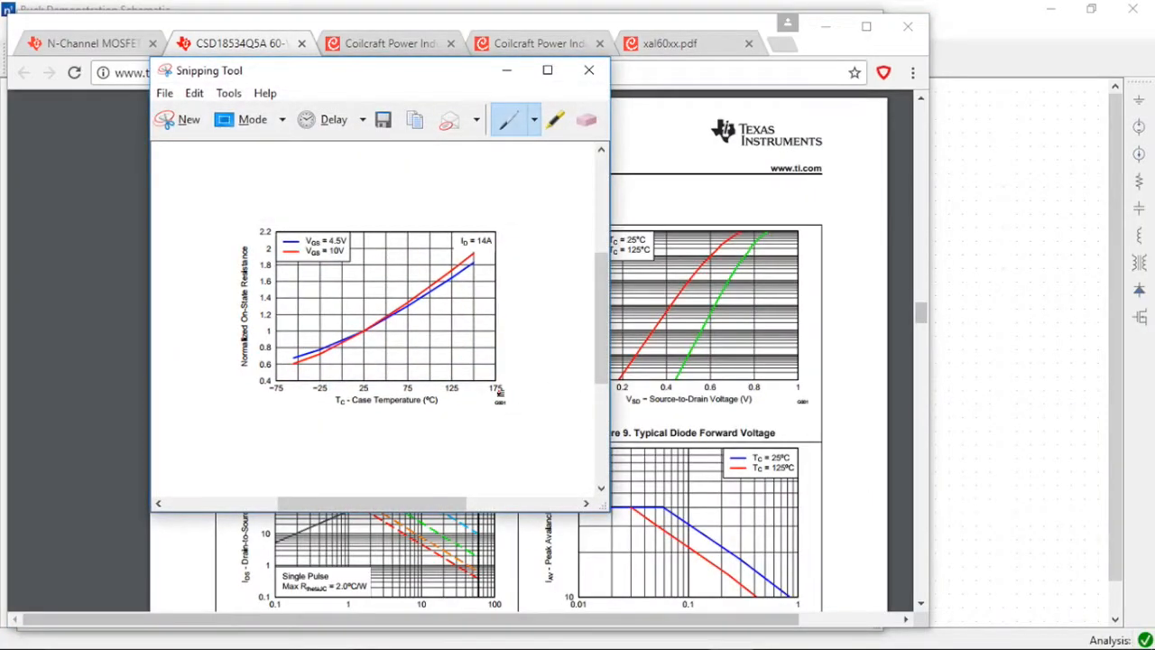
- Back in Eta Designer, mark the on-state resistance temperature coefficient as relative and paste the captured plot into its definition
key(super+Tab)
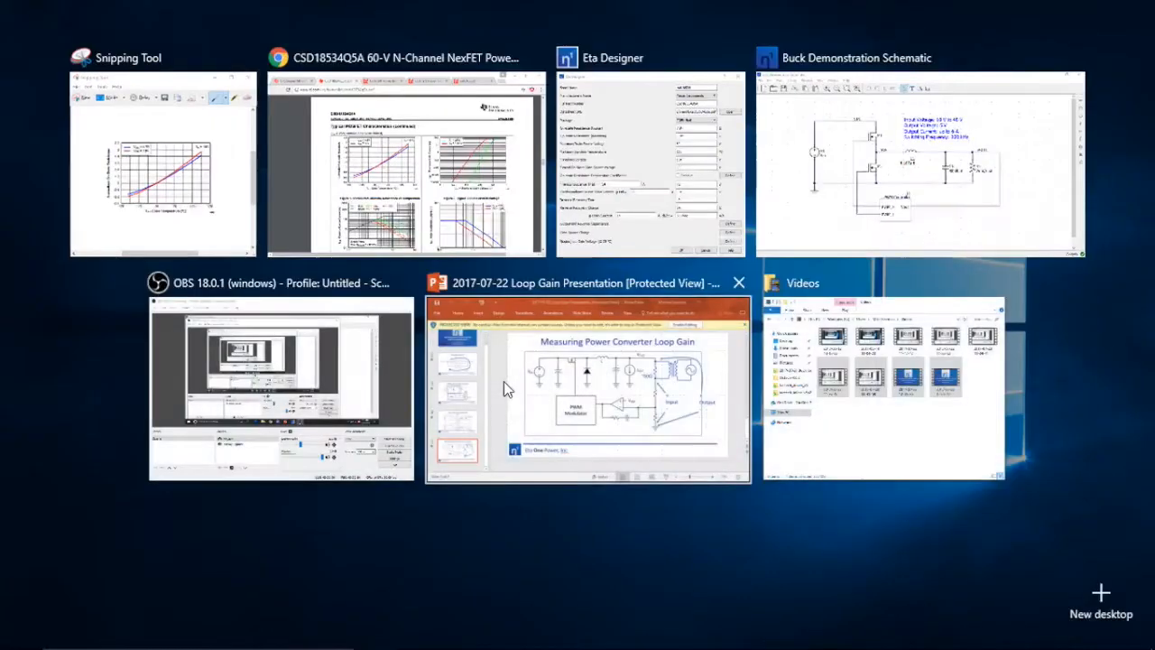
click(690, 165)
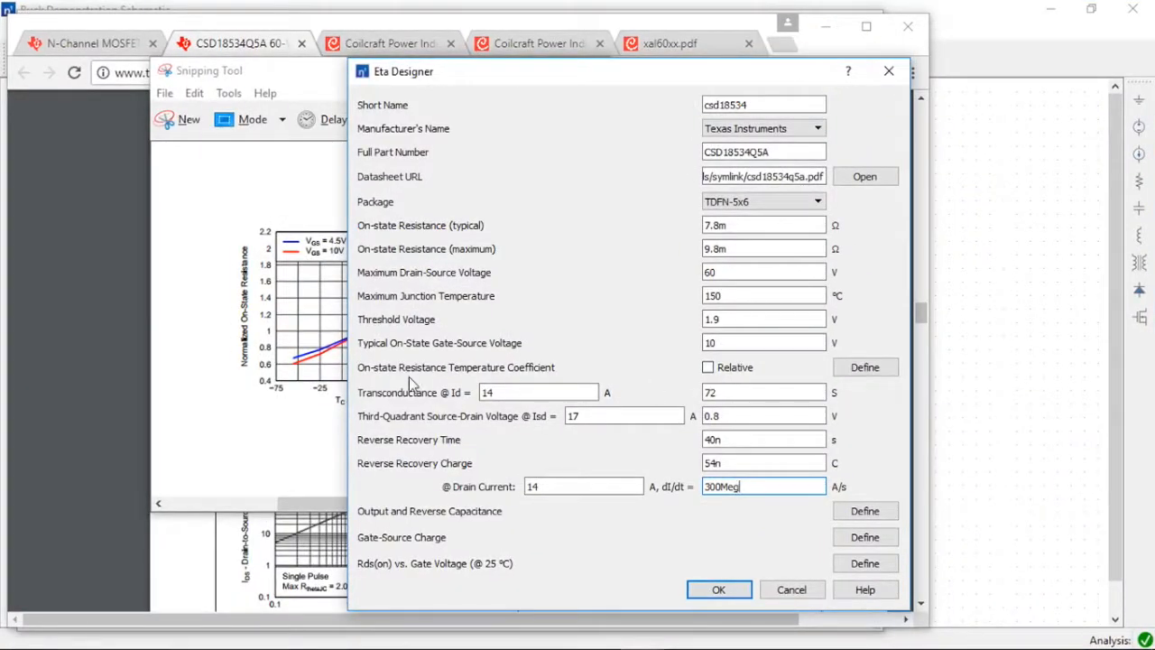
click(707, 368)
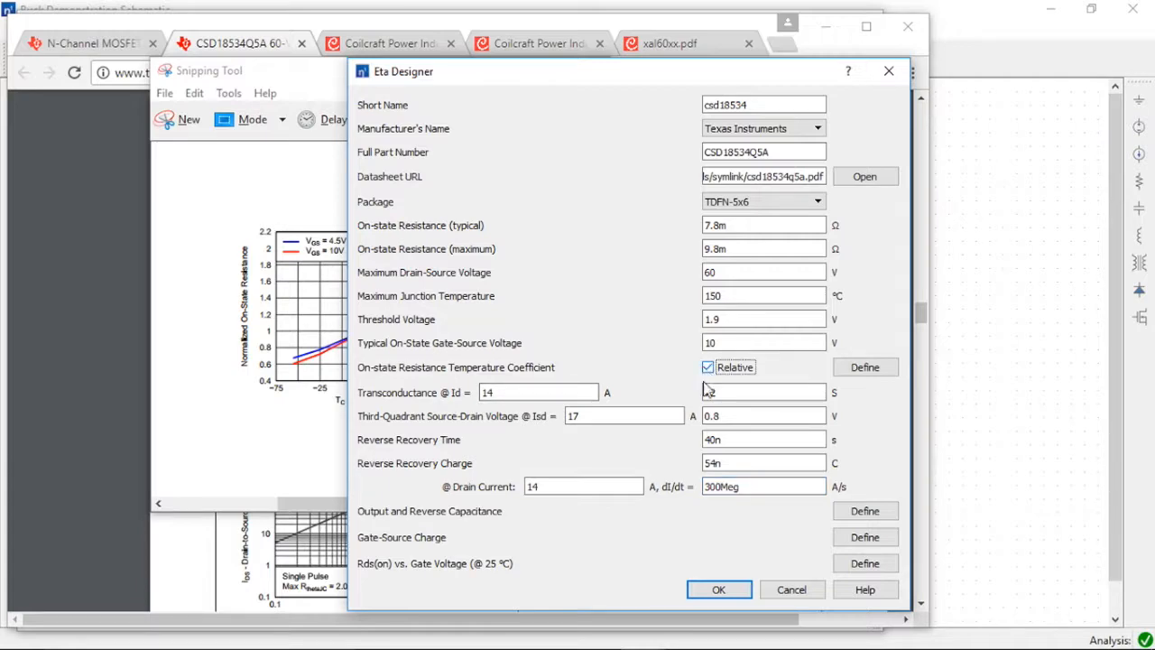
click(864, 367)
click(748, 431)
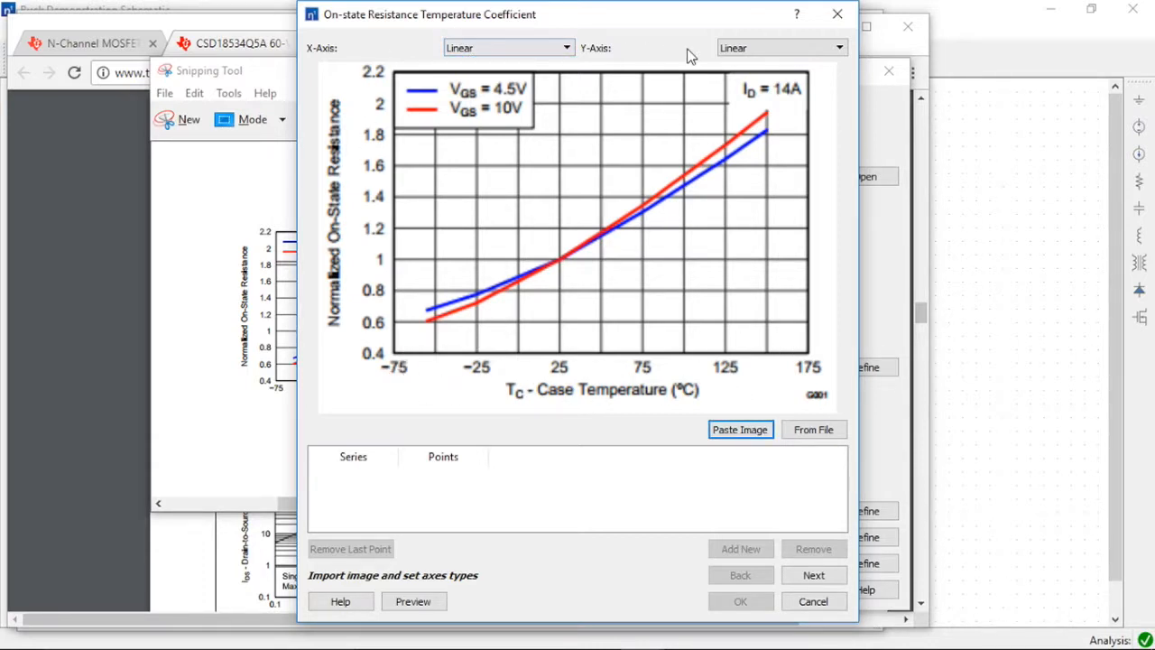
- Keep both axes linear and define the plot origin at its lower-left corner as X -75 °C and Y 0.4
click(838, 579)
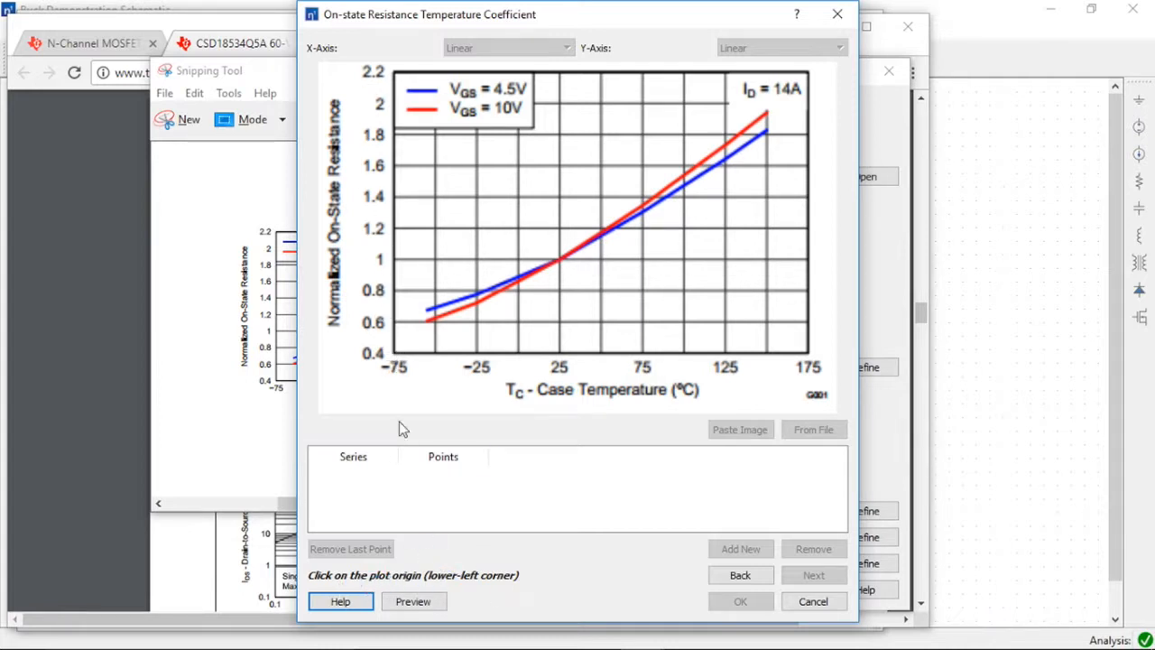
click(391, 353)
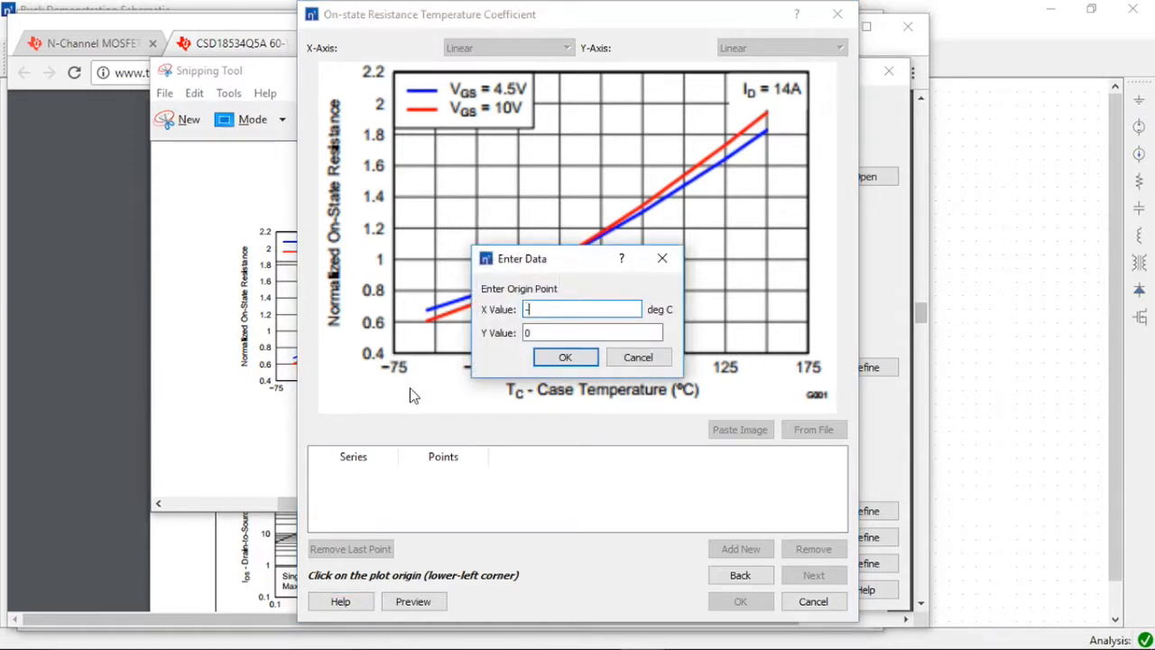
key(Tab)
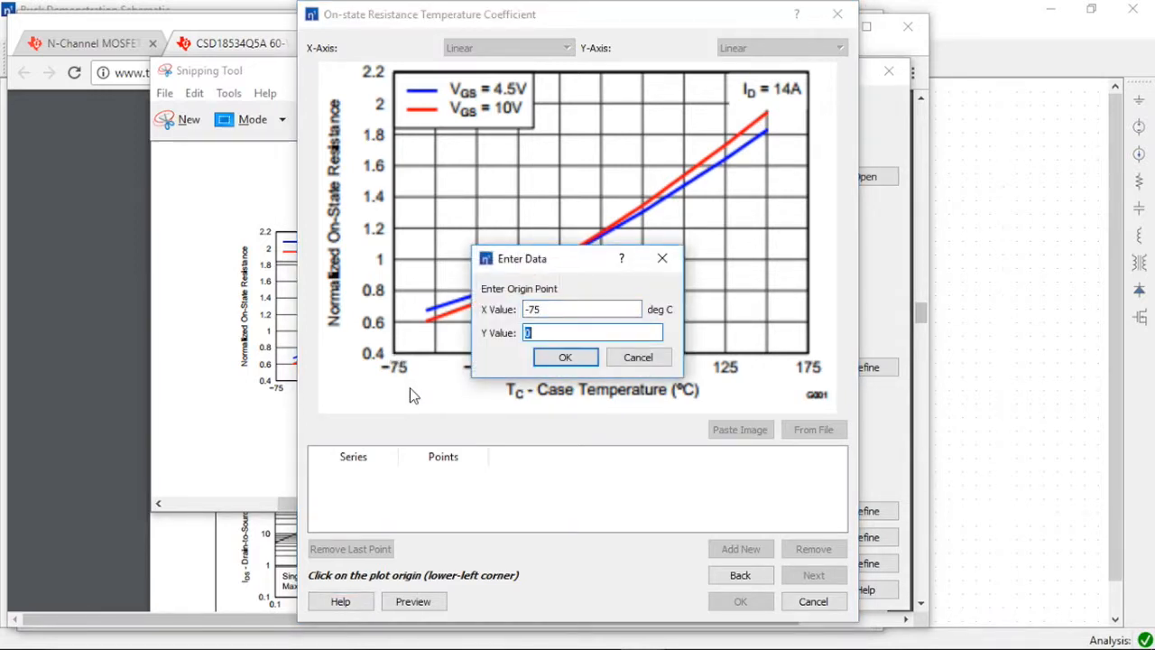
text(.4)
click(565, 357)
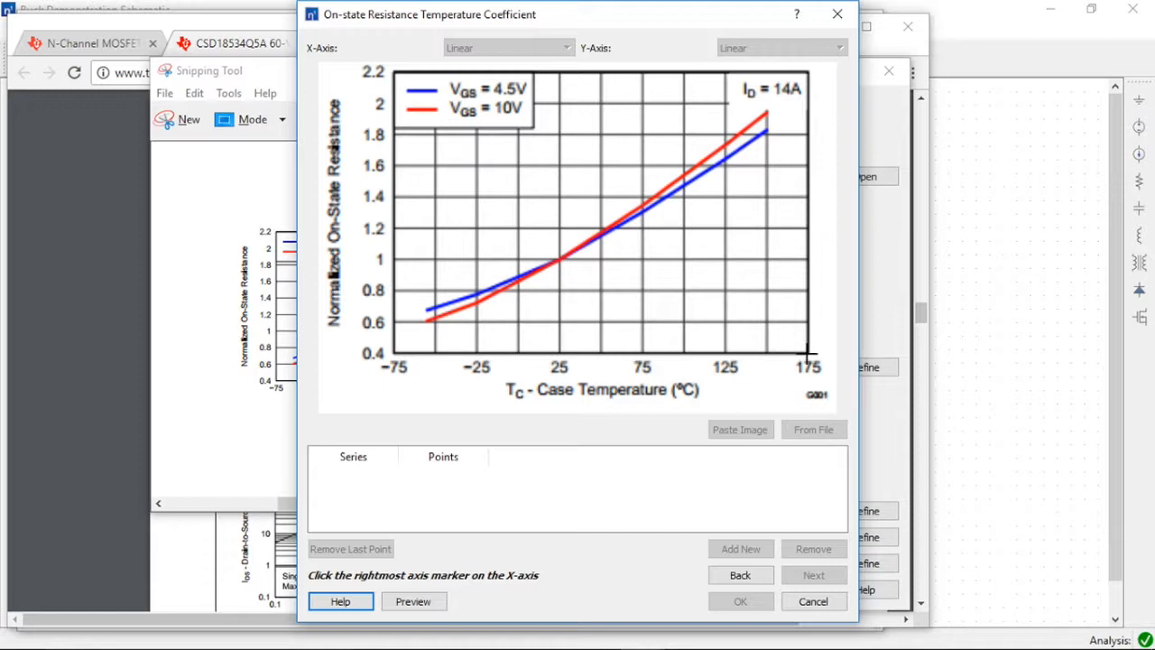
- Calibrate the plot's X-axis at its rightmost 175 °C marker and the Y-axis at its uppermost 2.2 marker
click(810, 353)
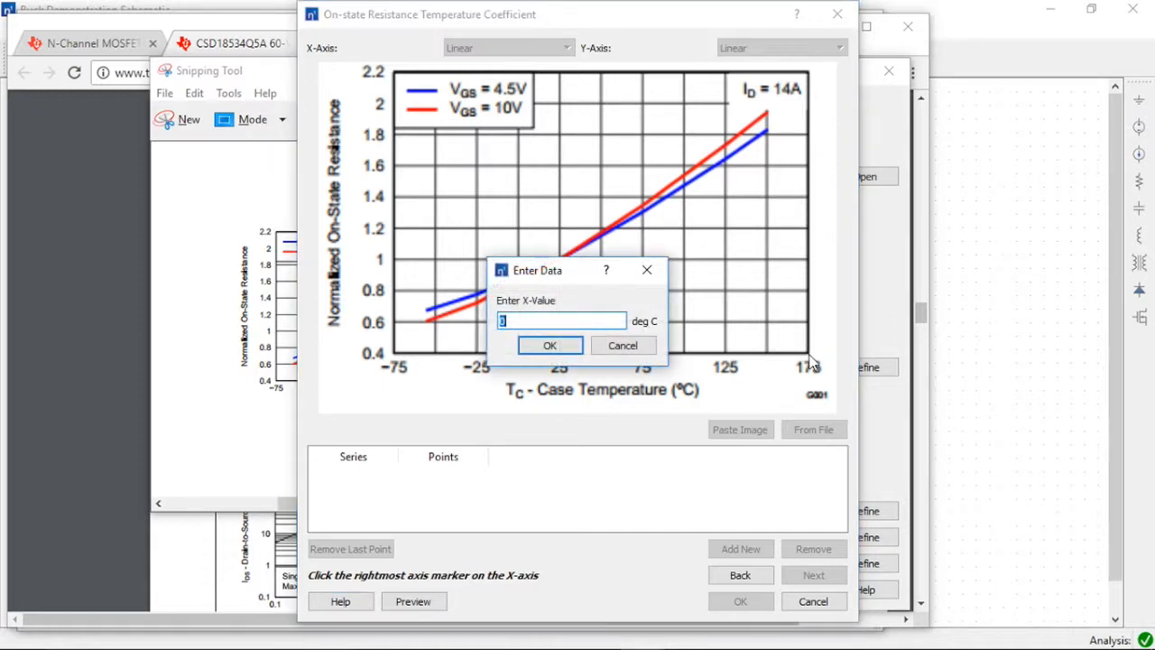
click(552, 345)
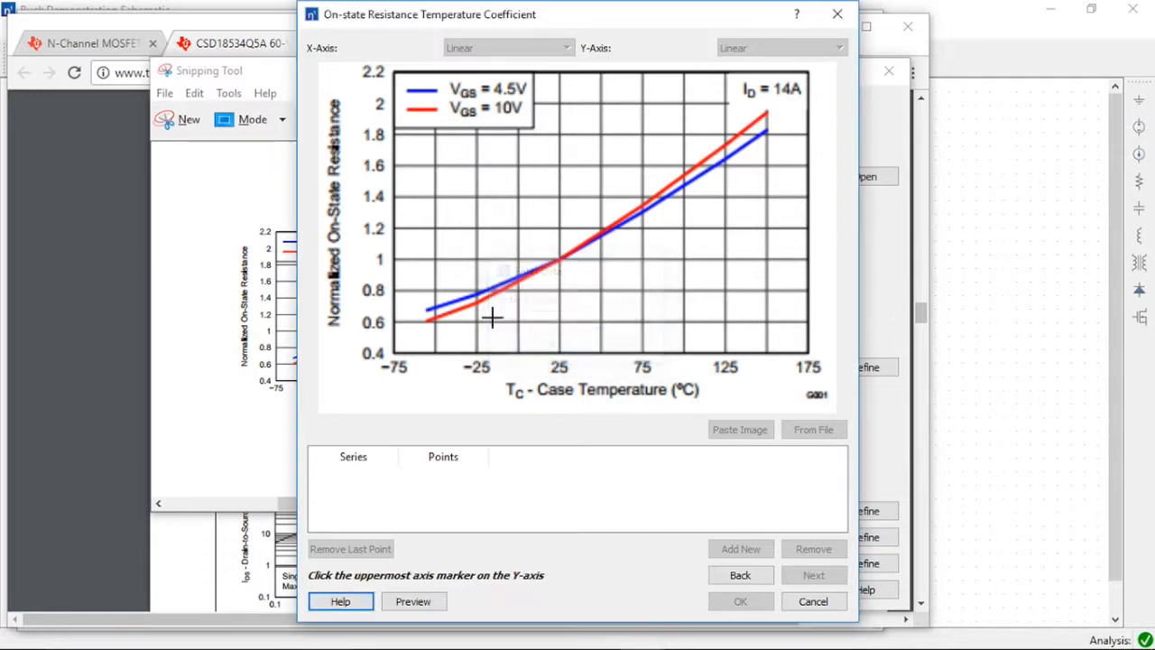
click(395, 71)
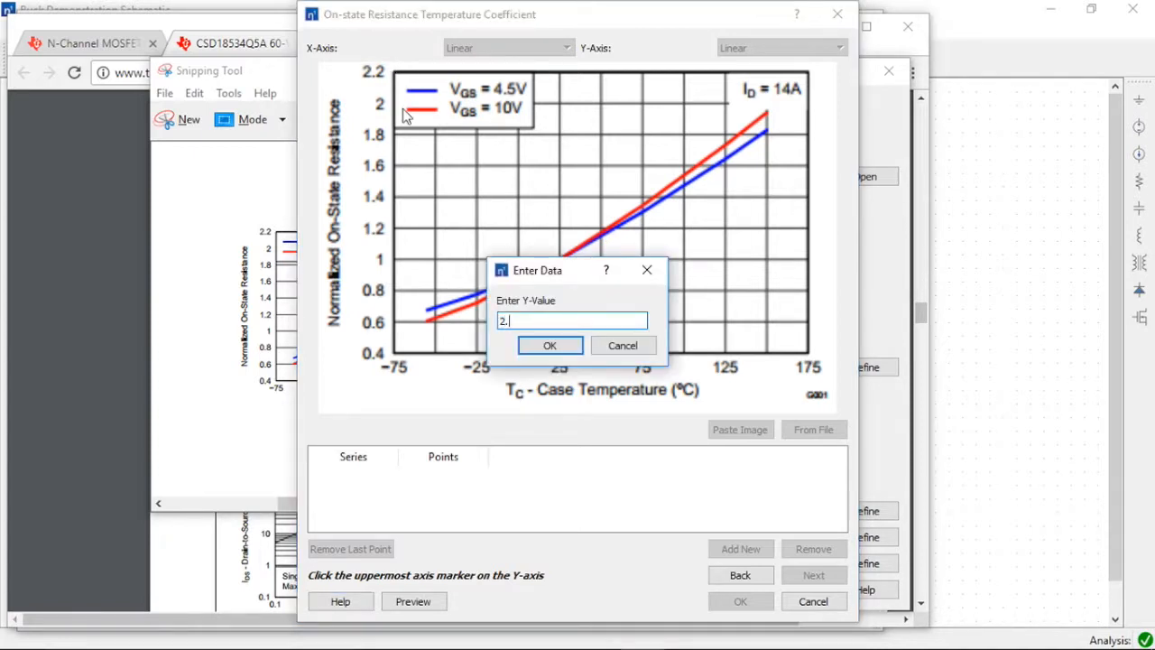
key(Return)
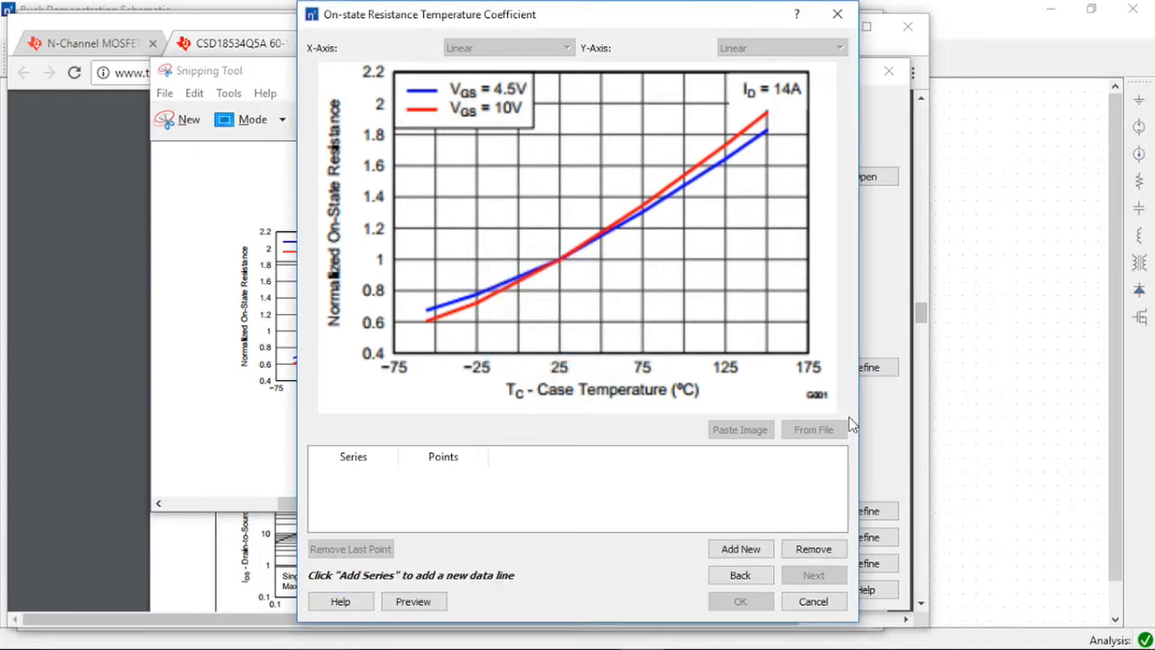
- Add a data series tracing the red VGS = 10V resistance curve from left to right, preview the fit, and accept the definition
click(760, 547)
click(429, 321)
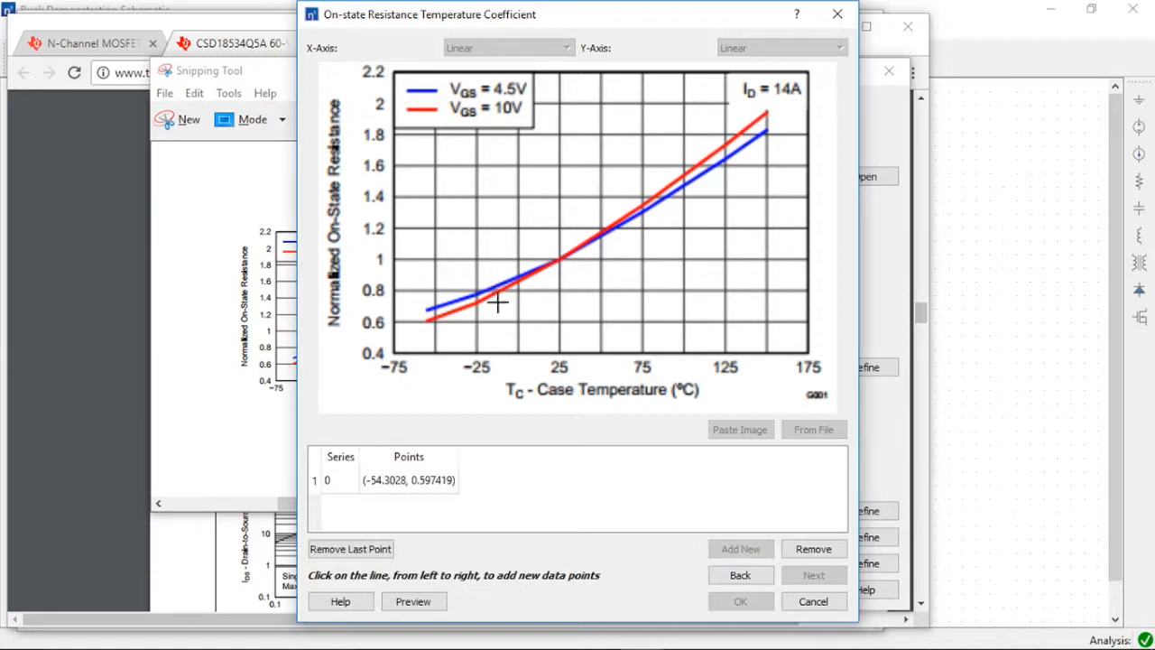
click(485, 299)
click(557, 262)
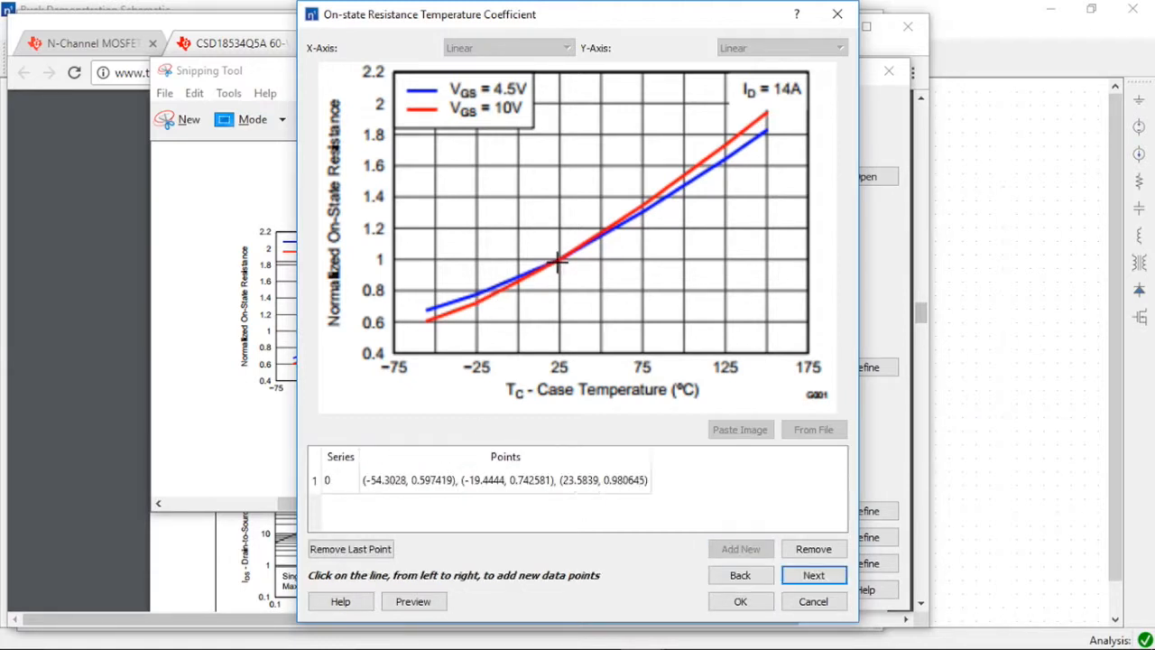
click(636, 209)
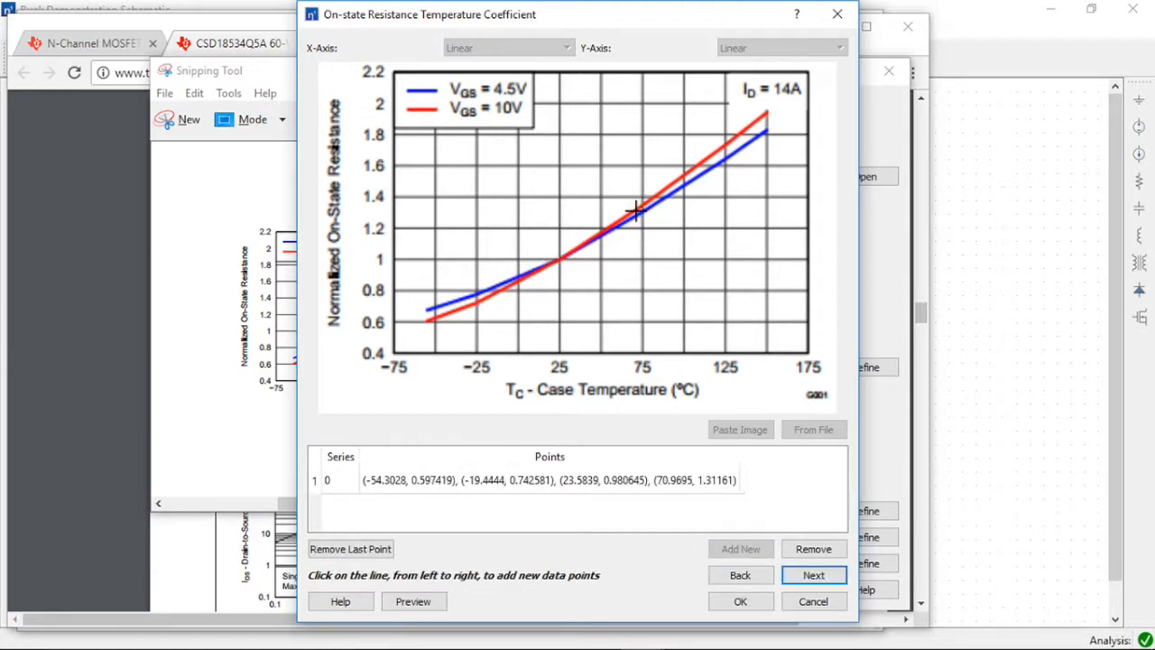
click(701, 163)
click(763, 114)
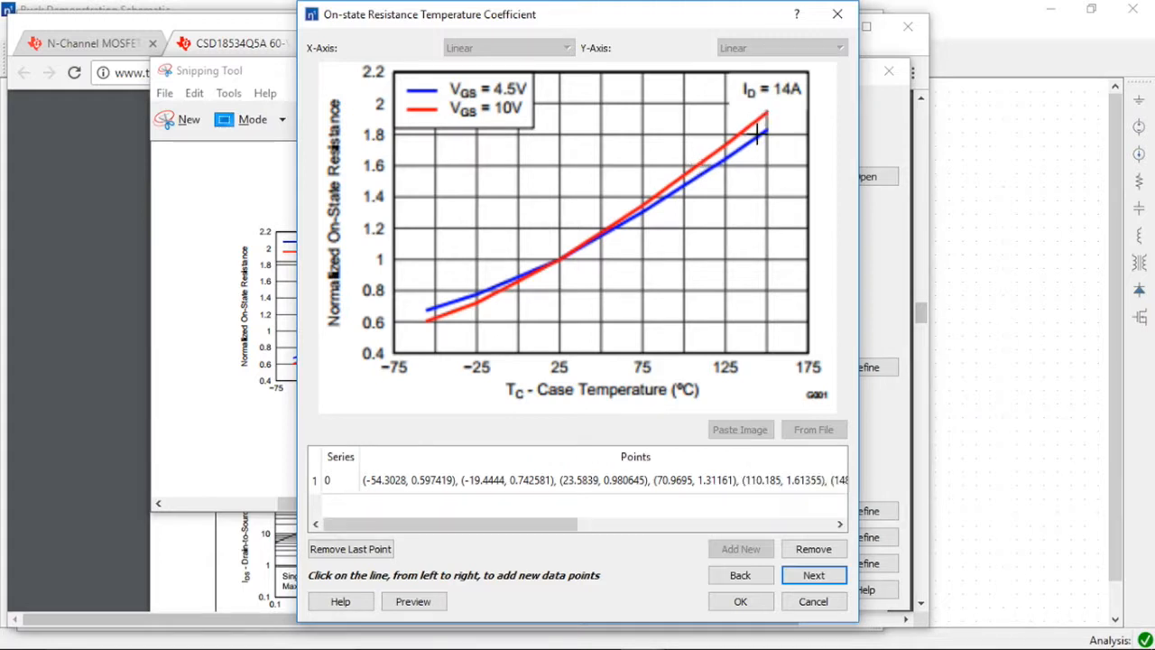
click(413, 601)
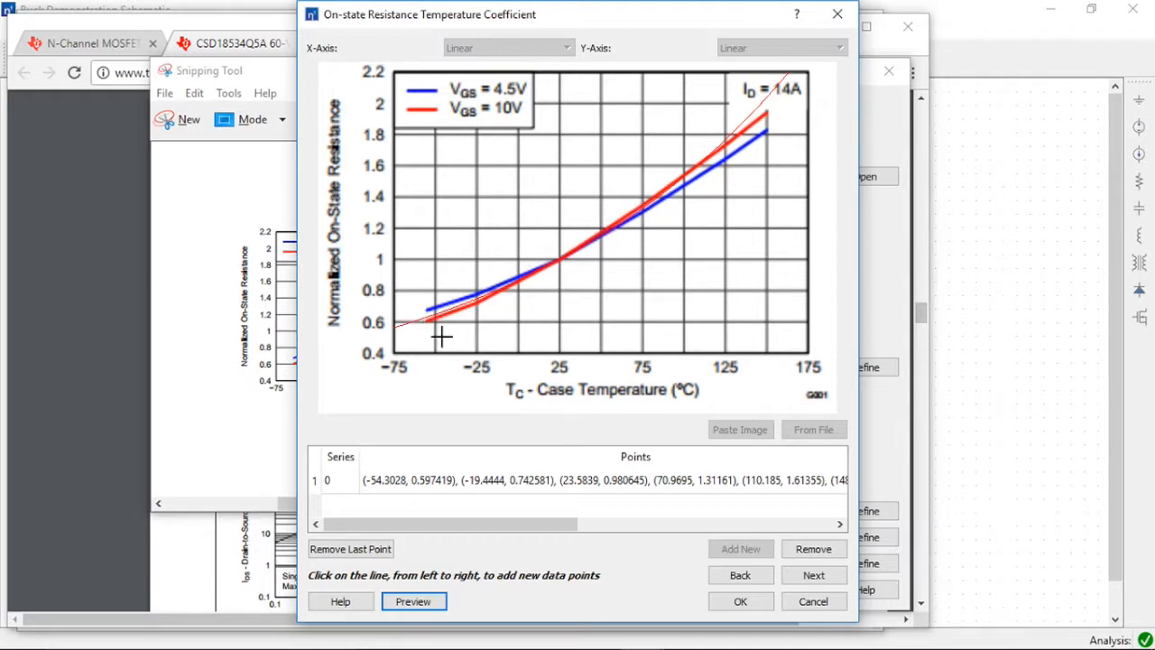
click(736, 602)
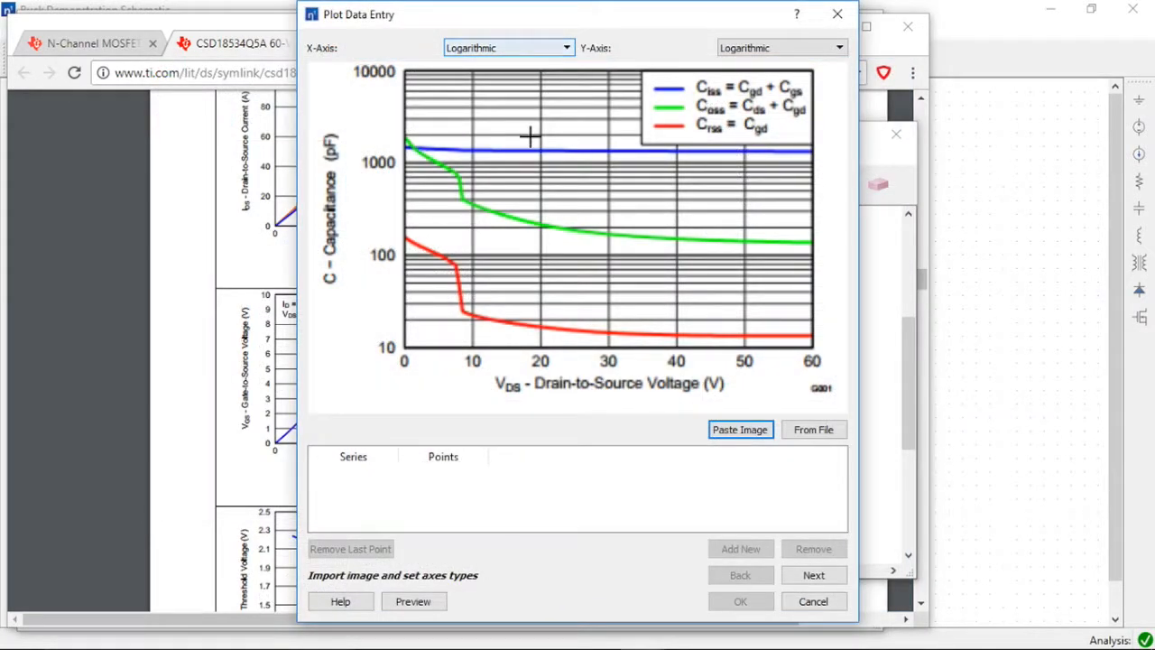
- Make the capacitance plot's X-axis linear, keep the Y-axis logarithmic, and define the lower-left origin as X 0 V and Y 10p F
click(530, 51)
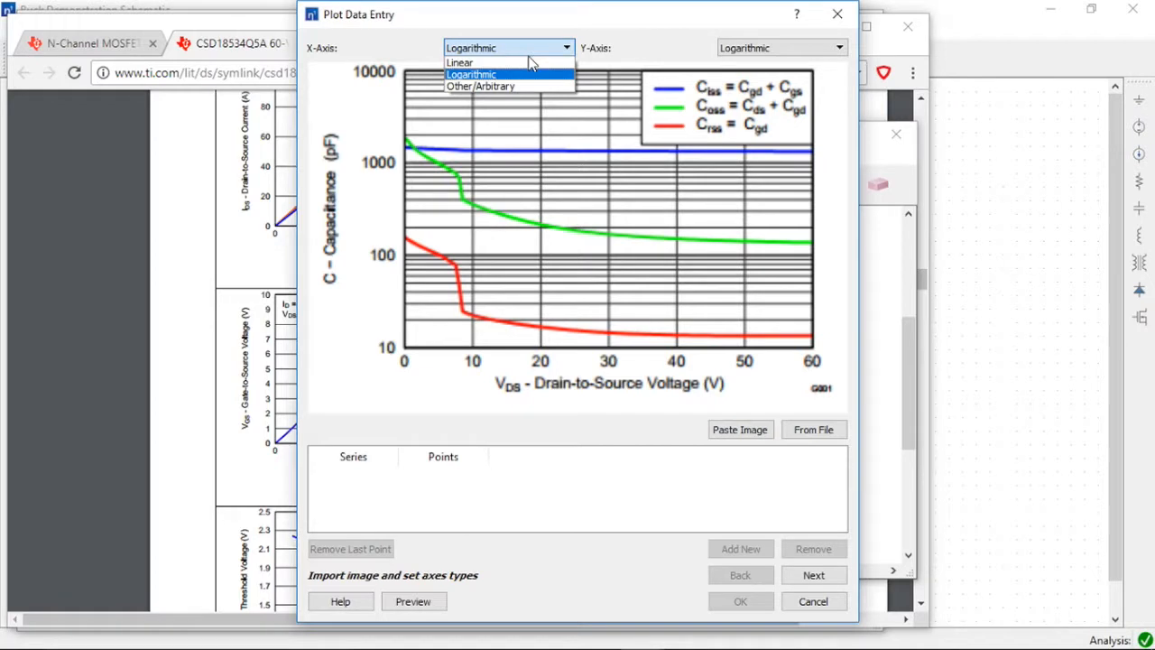
click(530, 59)
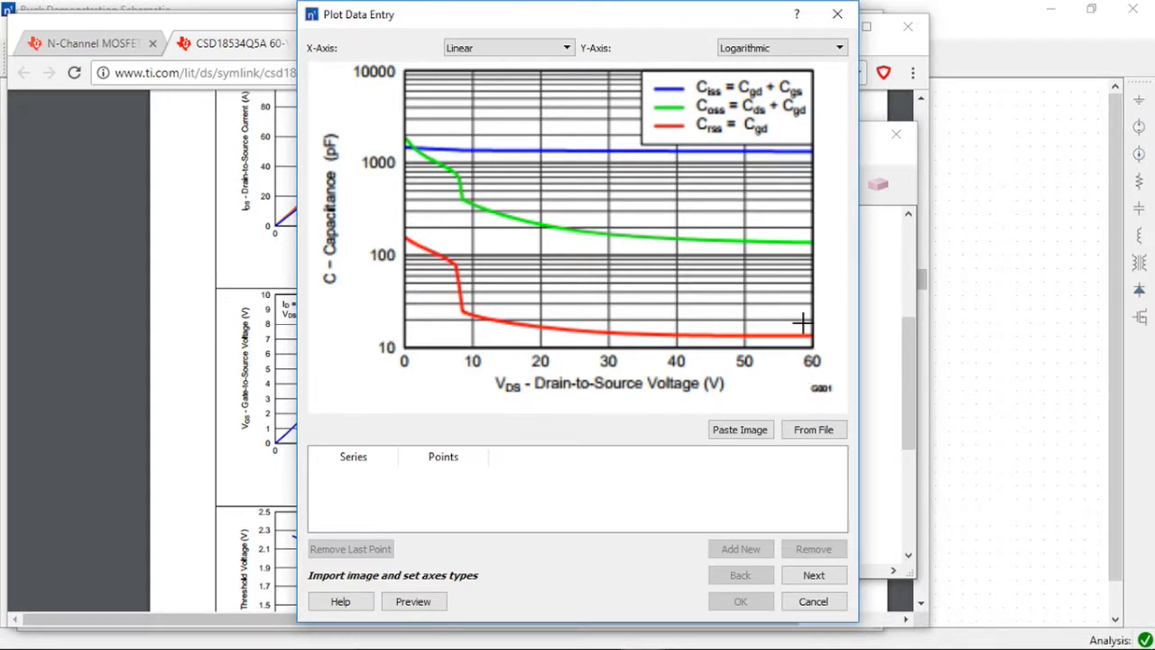
click(814, 575)
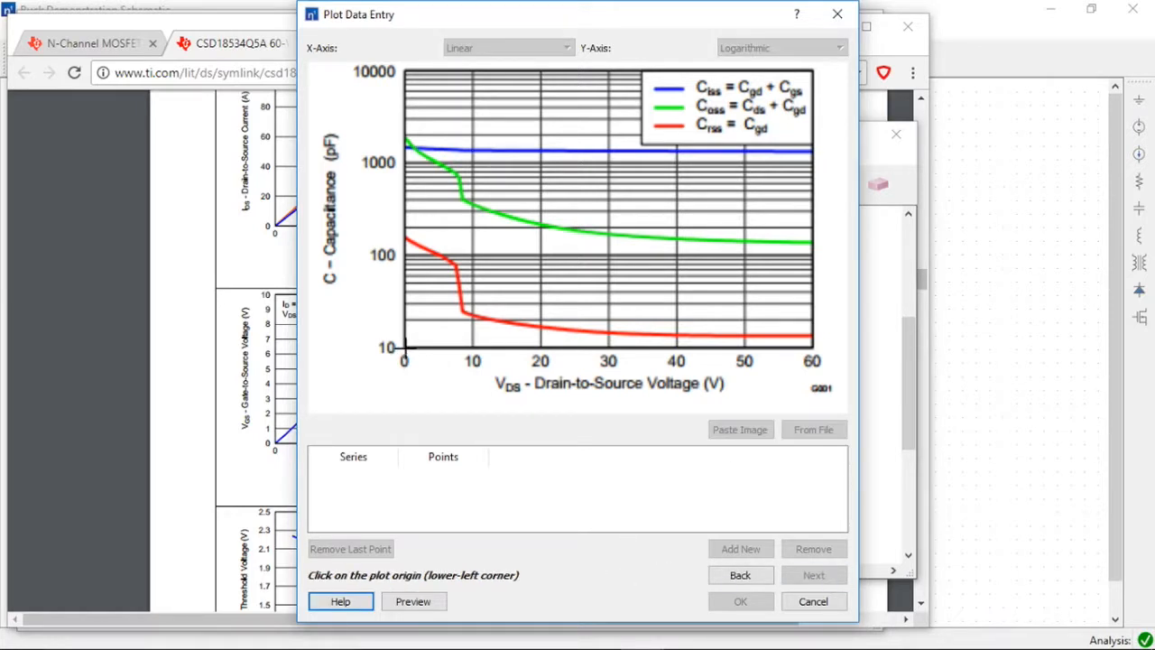
click(404, 347)
key(Tab)
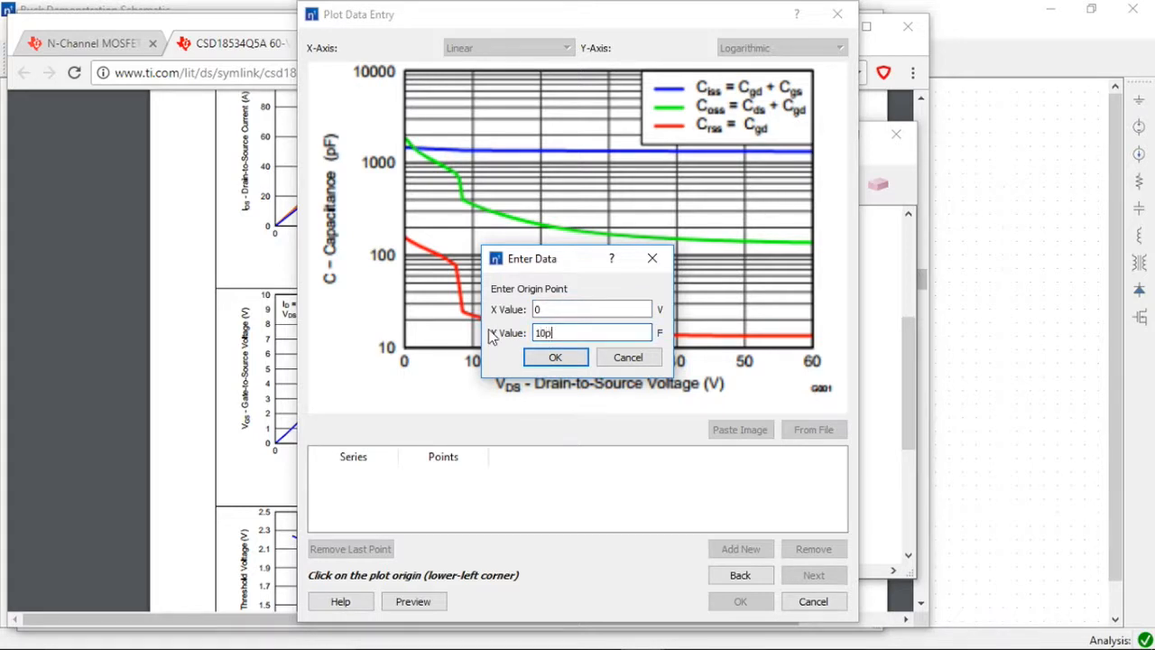
click(555, 357)
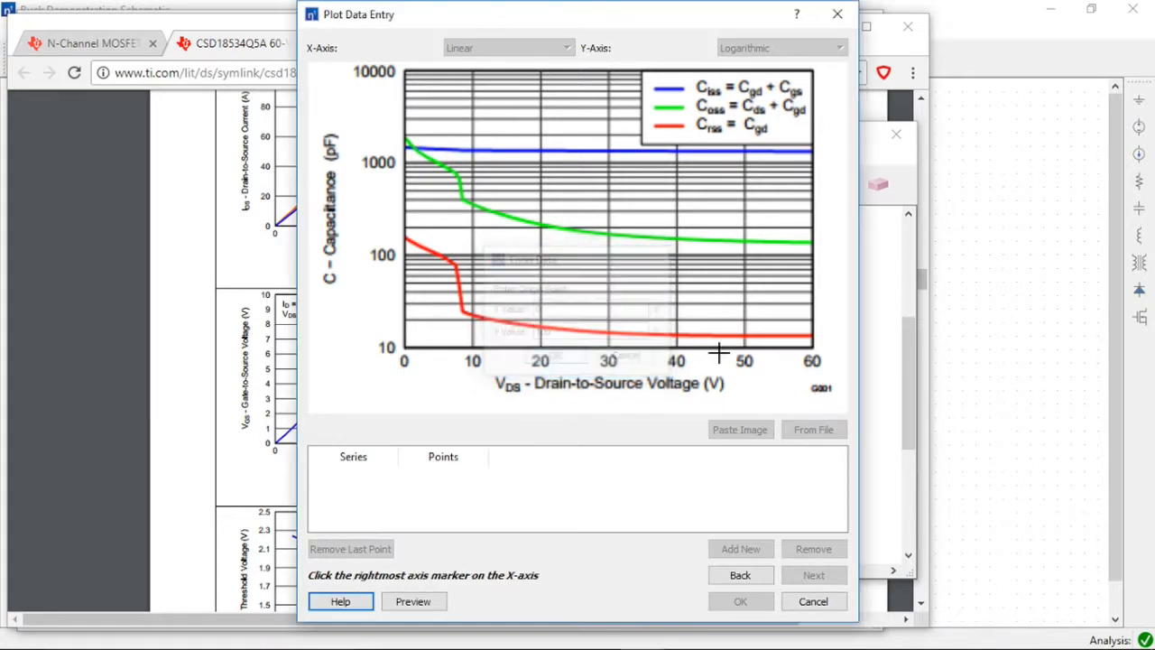
- Calibrate the capacitance plot's X-axis at its rightmost 60 V marker and the Y-axis at its uppermost marker as 10n F
click(812, 346)
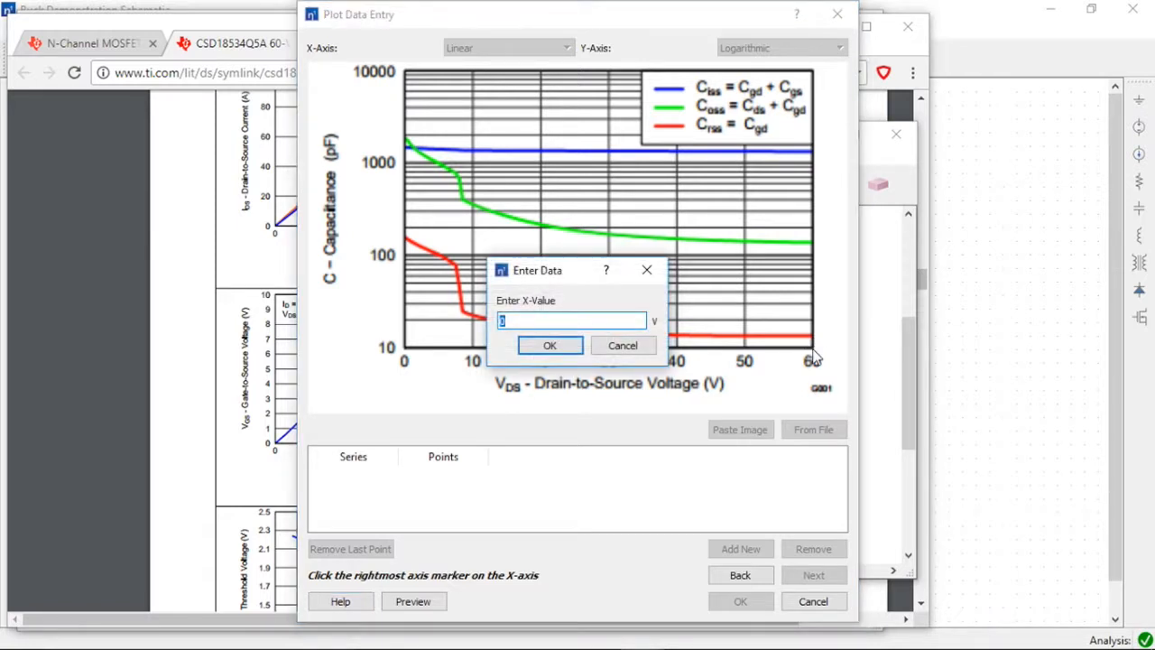
key(Return)
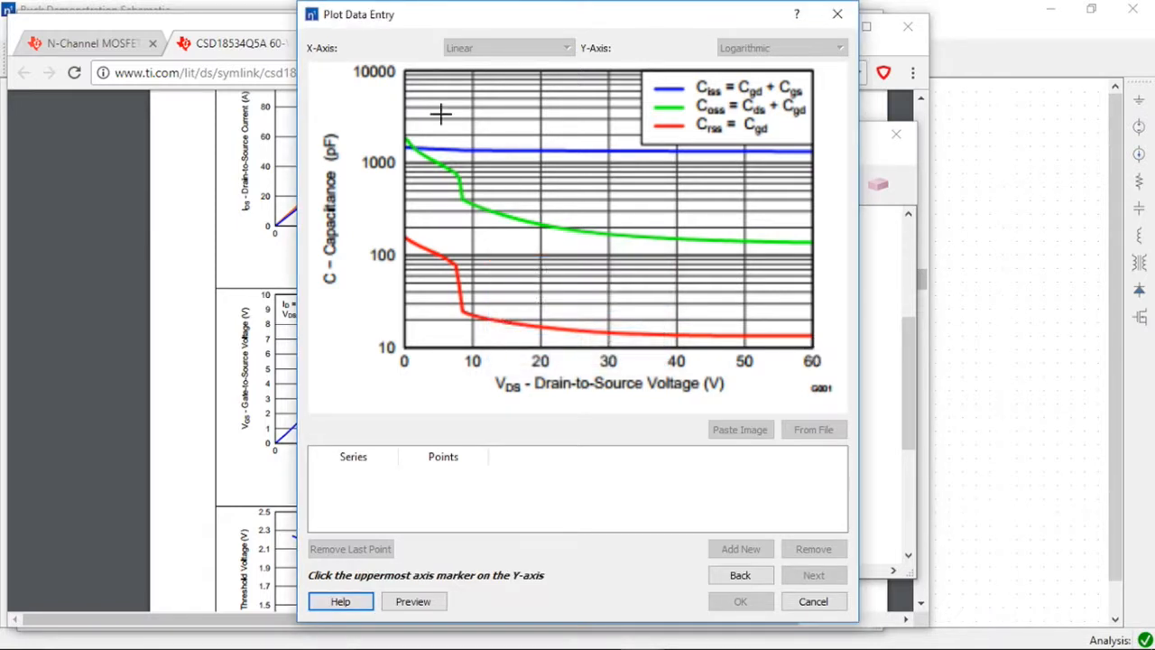
click(406, 72)
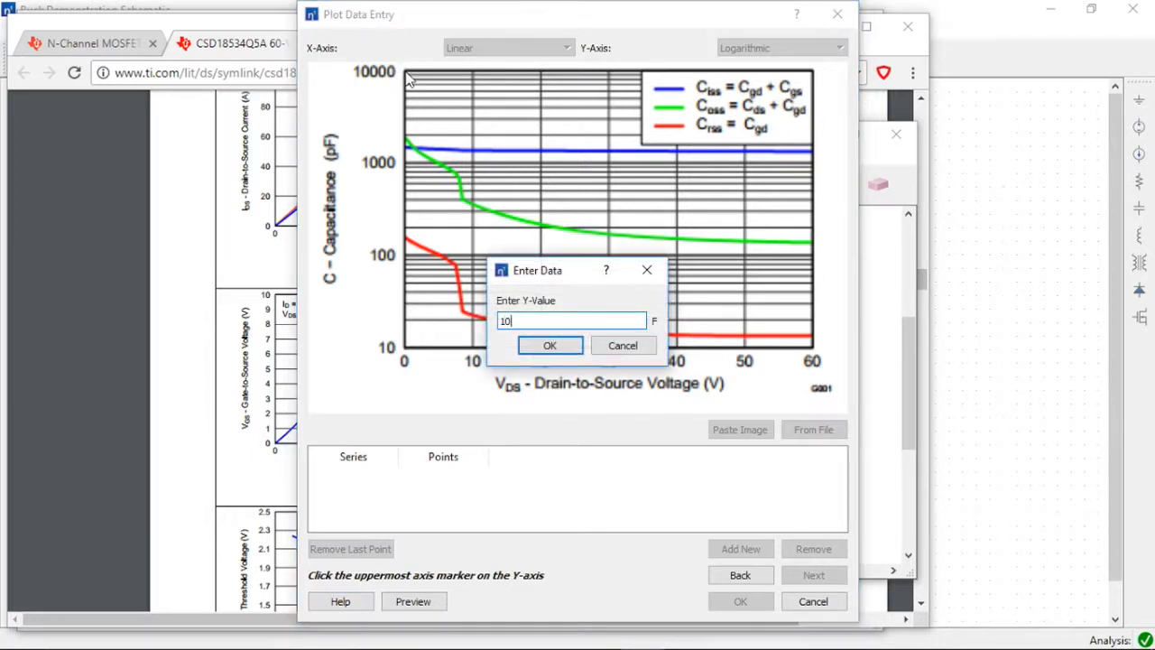
text(10n)
click(563, 347)
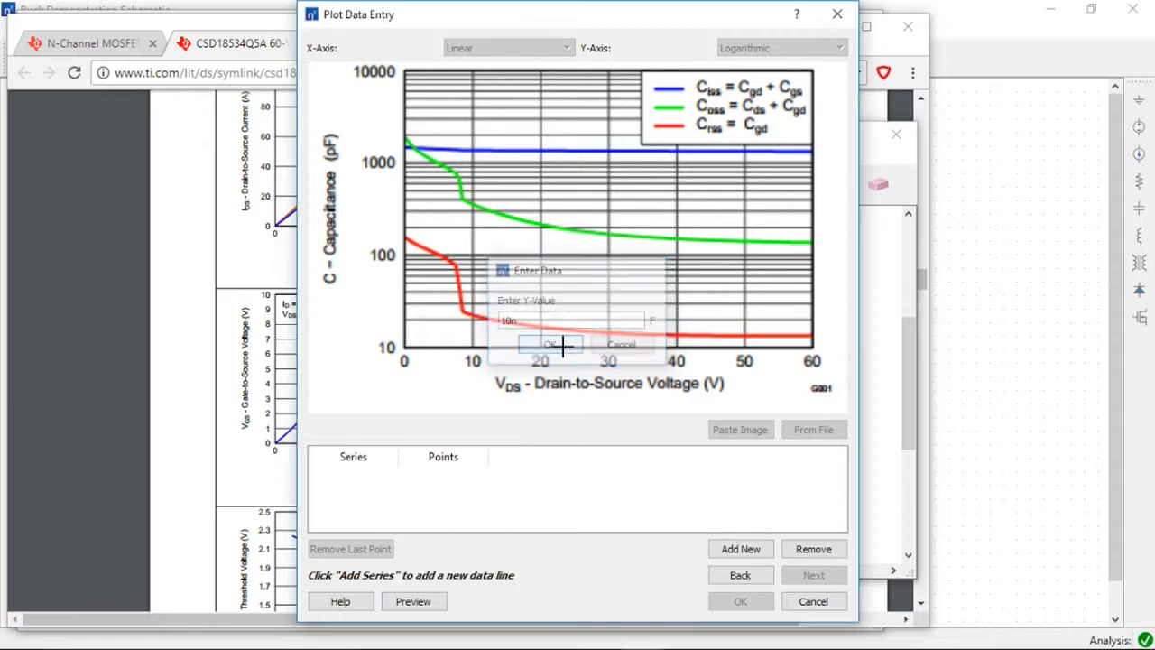
- Add a Coss series and trace the green output capacitance curve with data points from left to right
click(725, 551)
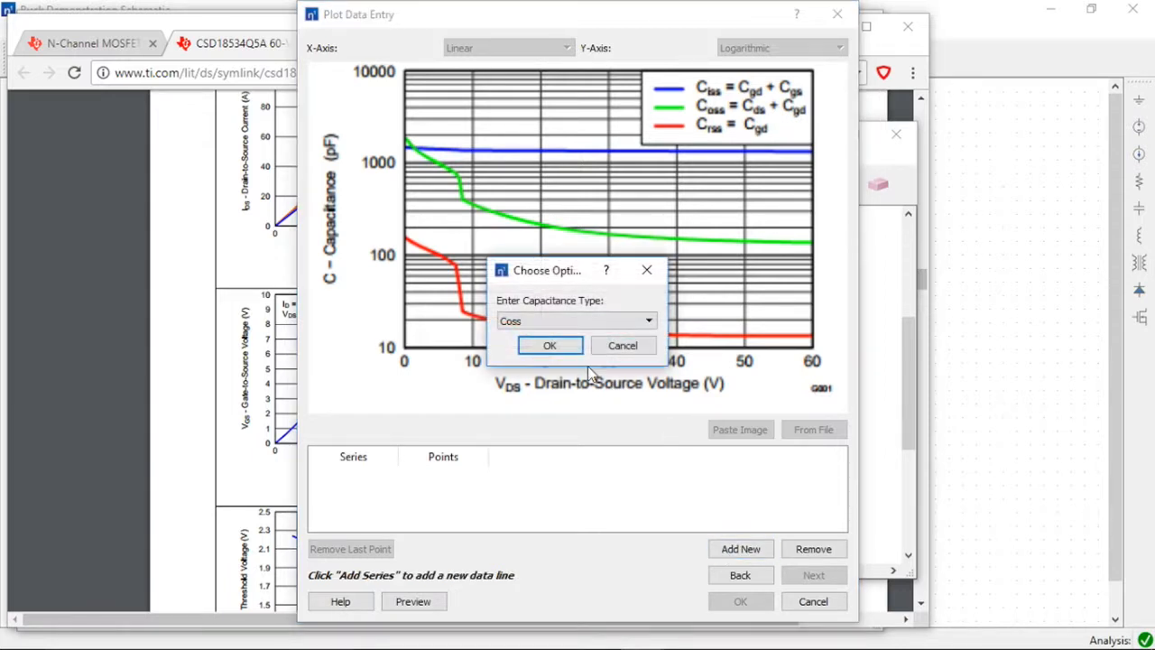
click(544, 350)
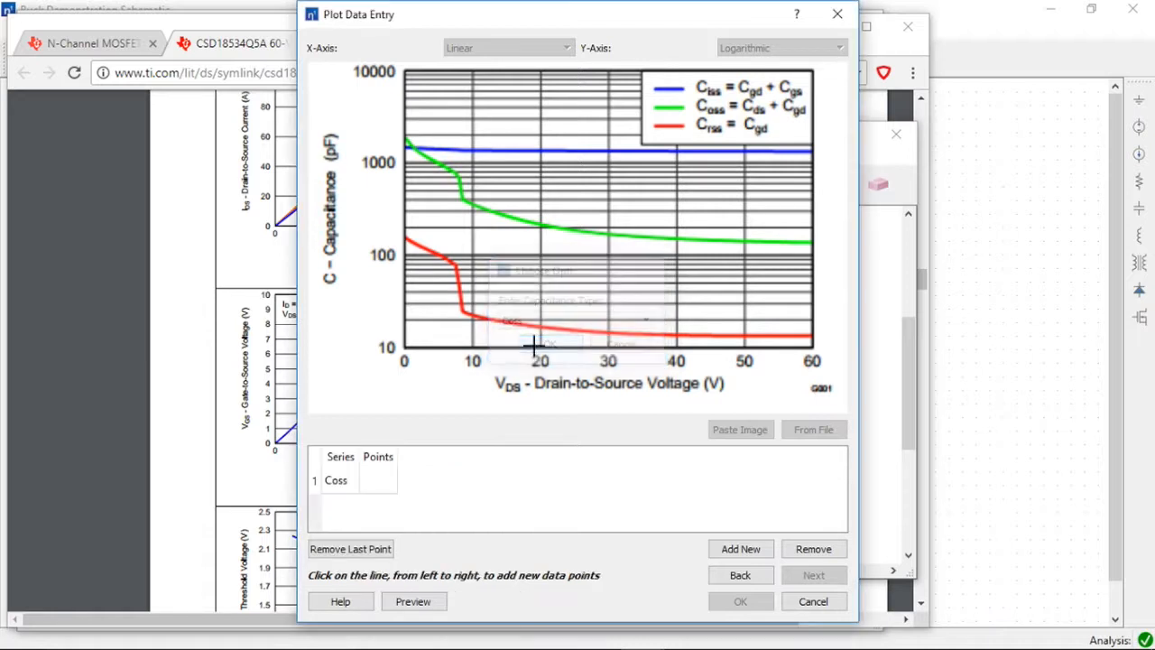
click(411, 137)
click(422, 152)
click(446, 163)
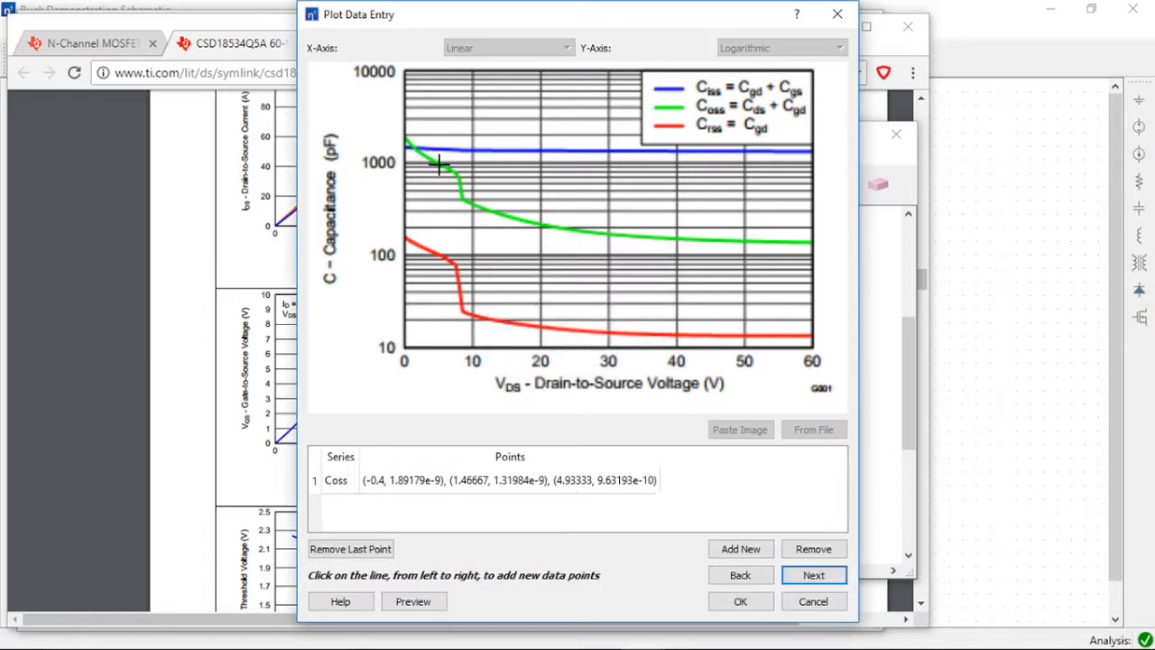
click(453, 173)
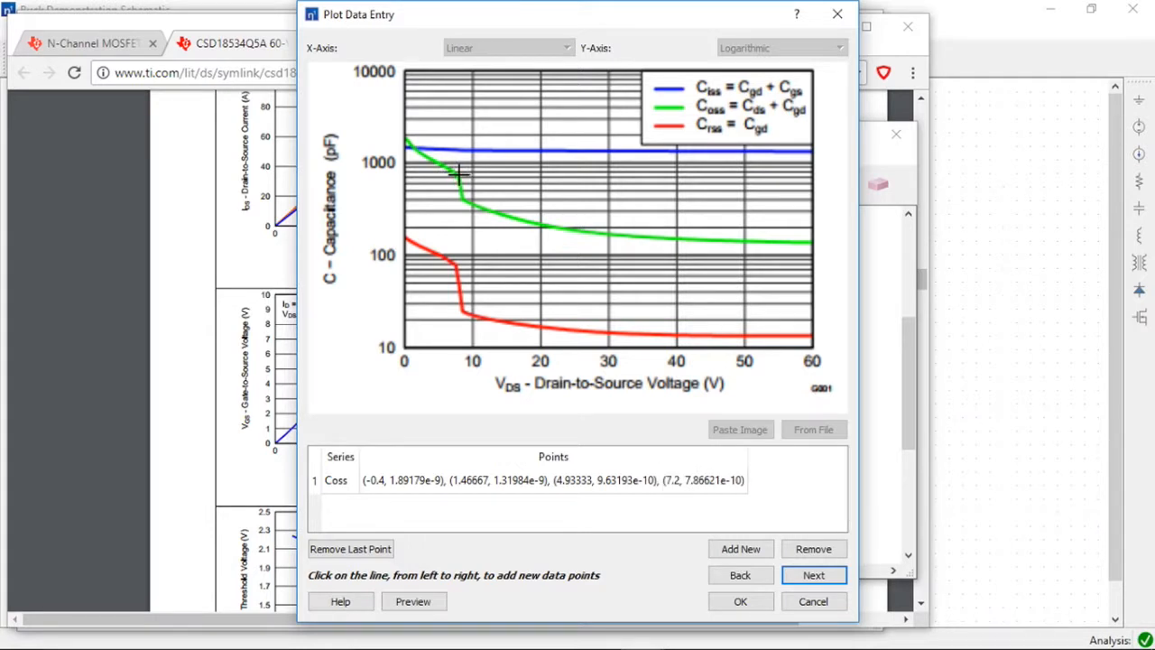
click(459, 173)
click(468, 199)
click(474, 207)
click(527, 220)
click(595, 232)
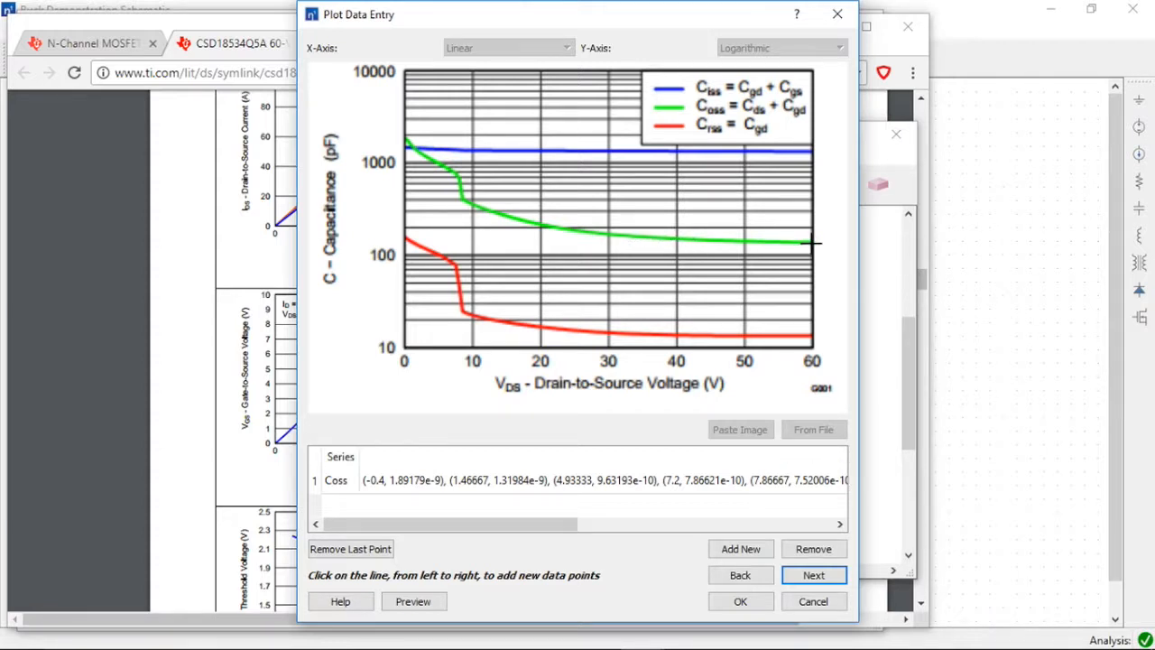
- Add a Crss series tracing the red reverse capacitance curve from left to right, preview the fit, and accept the capacitance definition
click(737, 551)
click(646, 321)
click(636, 346)
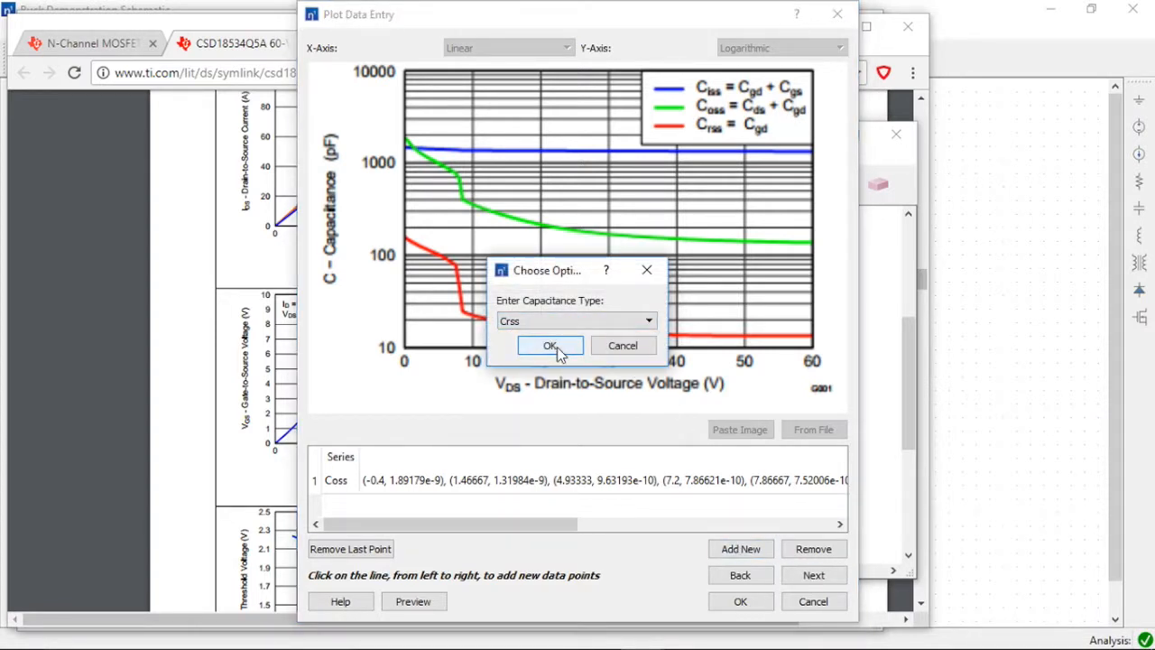
click(550, 346)
click(404, 238)
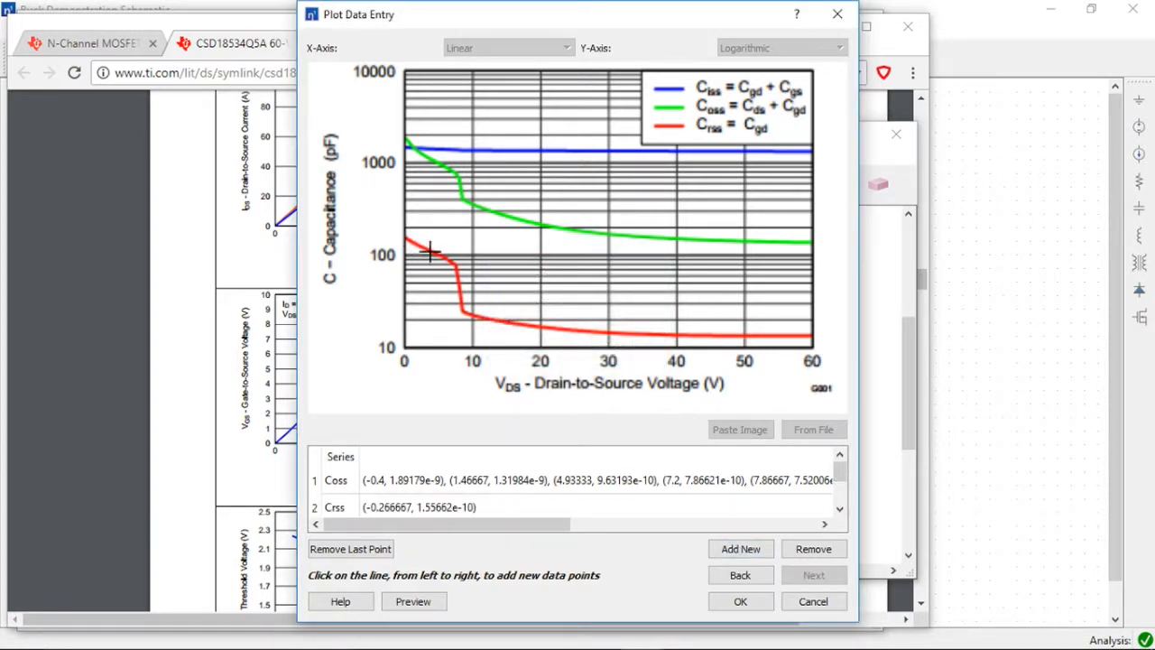
click(429, 252)
click(450, 259)
click(455, 264)
click(461, 309)
click(481, 317)
click(532, 327)
click(606, 334)
click(681, 336)
click(751, 336)
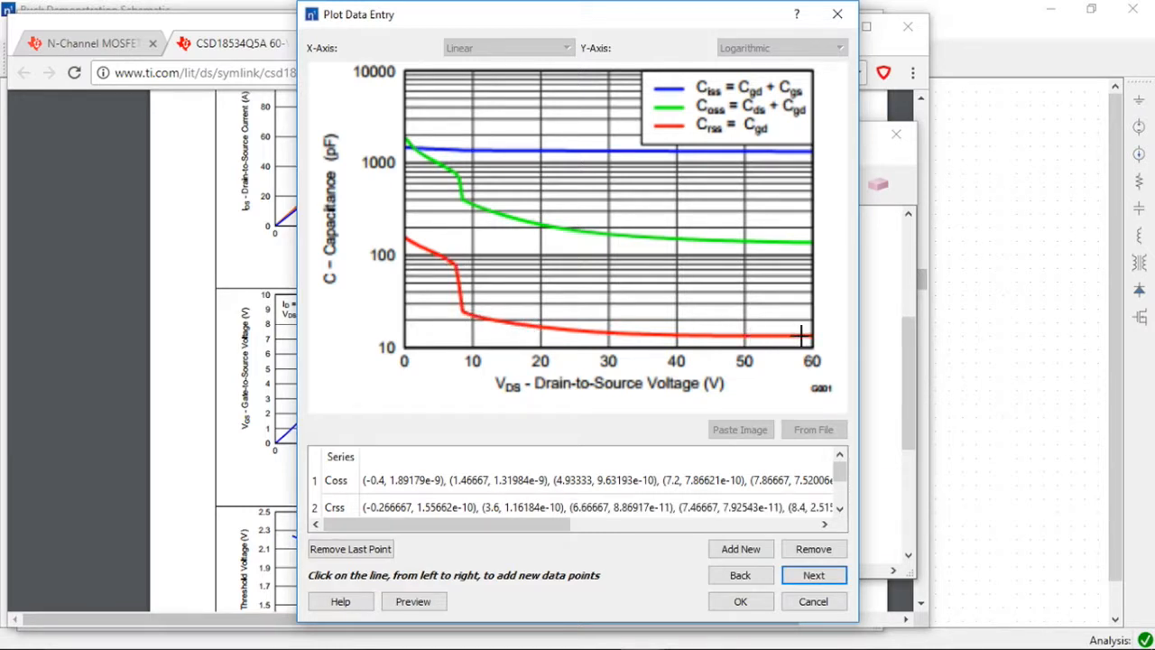
click(422, 604)
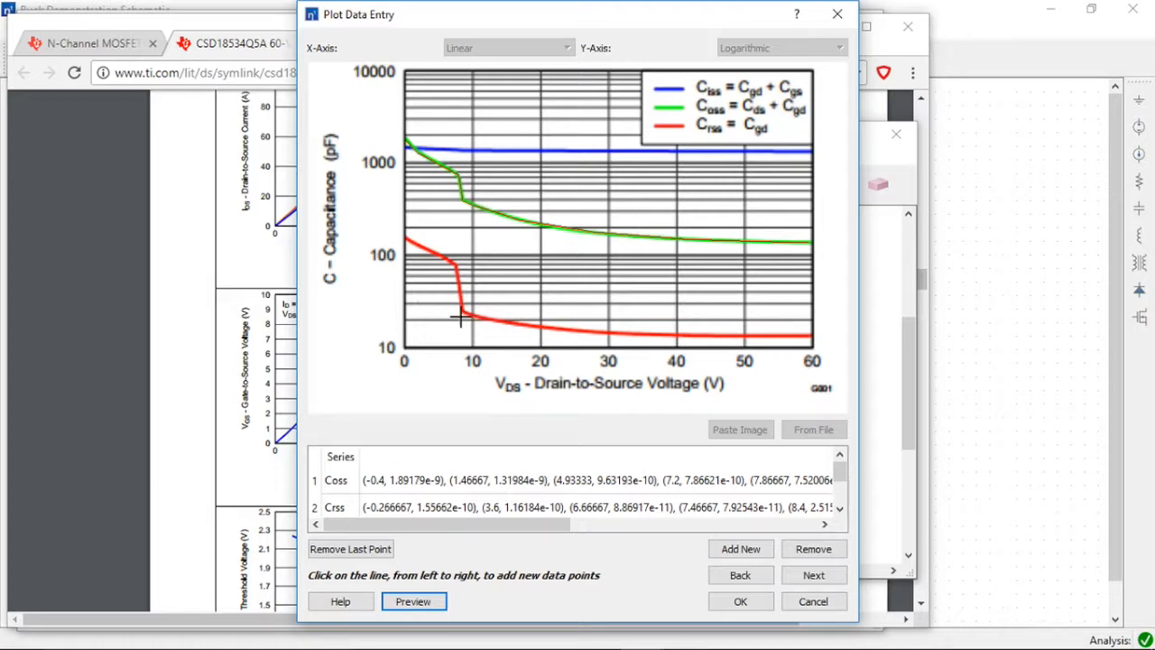
click(745, 604)
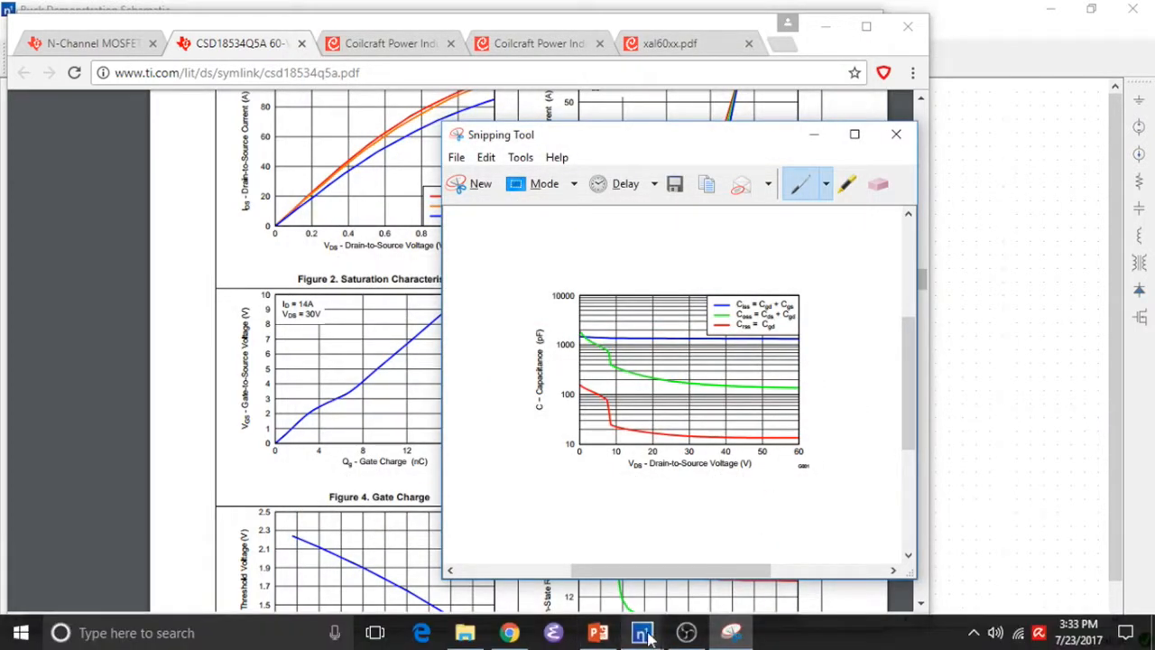
- Capture the datasheet's Figure 4 gate charge plot with Snipping Tool
click(641, 633)
click(700, 567)
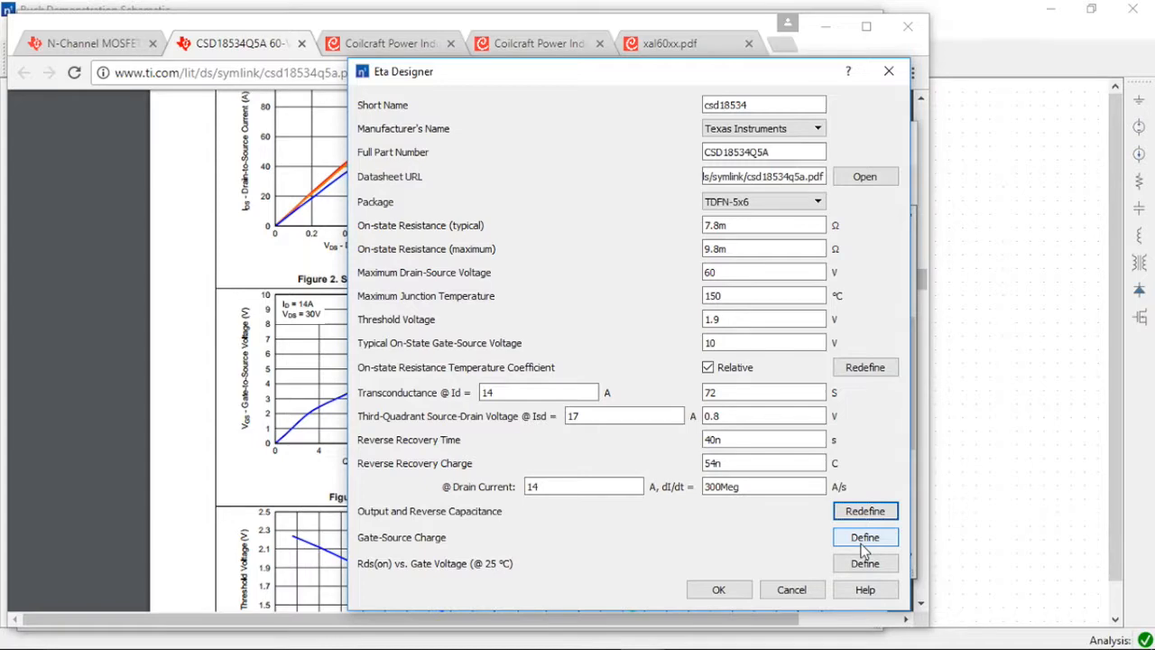
click(316, 392)
click(732, 629)
click(471, 184)
drag(234, 290, 510, 476)
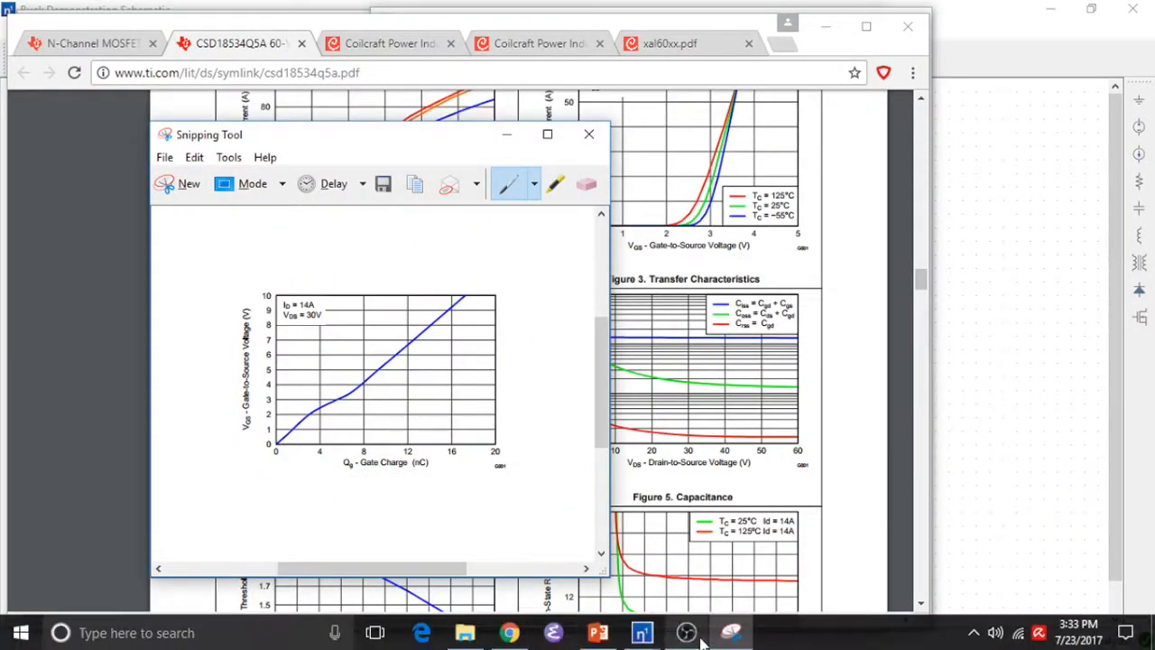
- Back in Eta Designer, paste the captured plot into the gate-source charge definition, keep both axes linear, and set its lower-left origin to zero
click(643, 630)
click(687, 546)
click(814, 435)
click(887, 581)
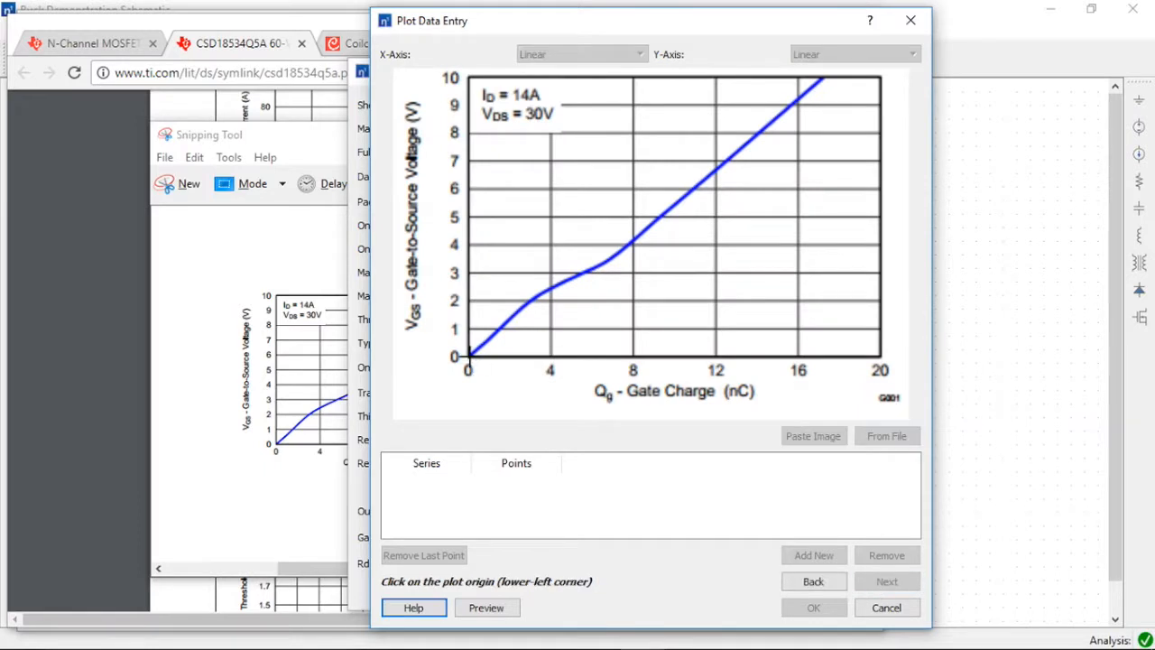
click(470, 356)
key(Return)
key(Return)
- Calibrate the gate charge plot's X-axis at its rightmost marker as 20n C and the Y-axis at its uppermost marker as 10 V
click(881, 358)
text(20n)
click(623, 351)
click(469, 79)
text(10)
click(628, 352)
- Add a data series tracing the blue gate charge curve from the origin to its upper end, preview it, and accept the definition
click(802, 562)
click(469, 358)
click(501, 330)
click(533, 297)
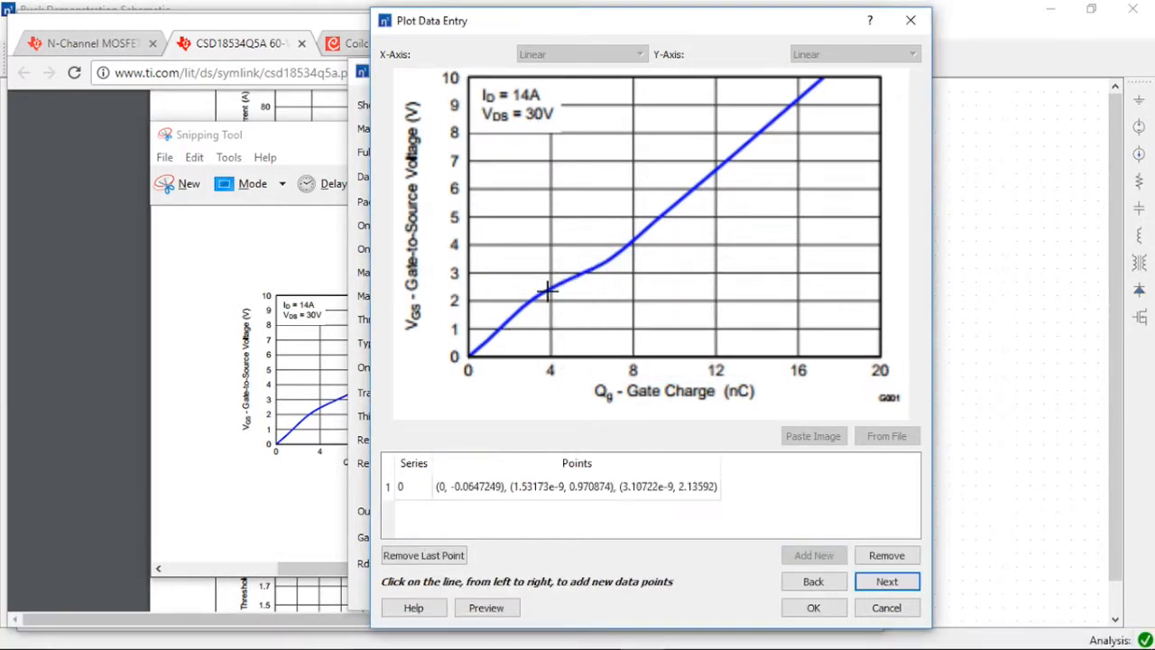
click(572, 279)
click(610, 262)
click(648, 226)
click(763, 129)
click(819, 80)
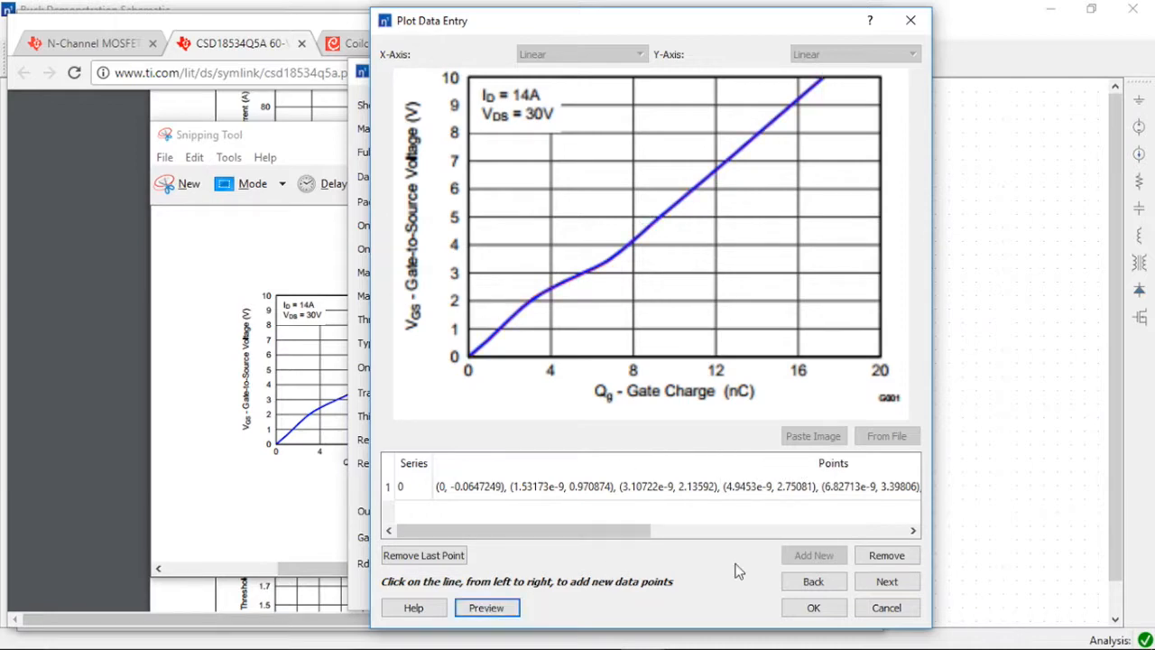
click(813, 607)
- Capture the datasheet's Figure 7 plot of on-state resistance versus gate-to-source voltage with Snipping Tool
click(846, 563)
drag(218, 136, 637, 175)
click(253, 18)
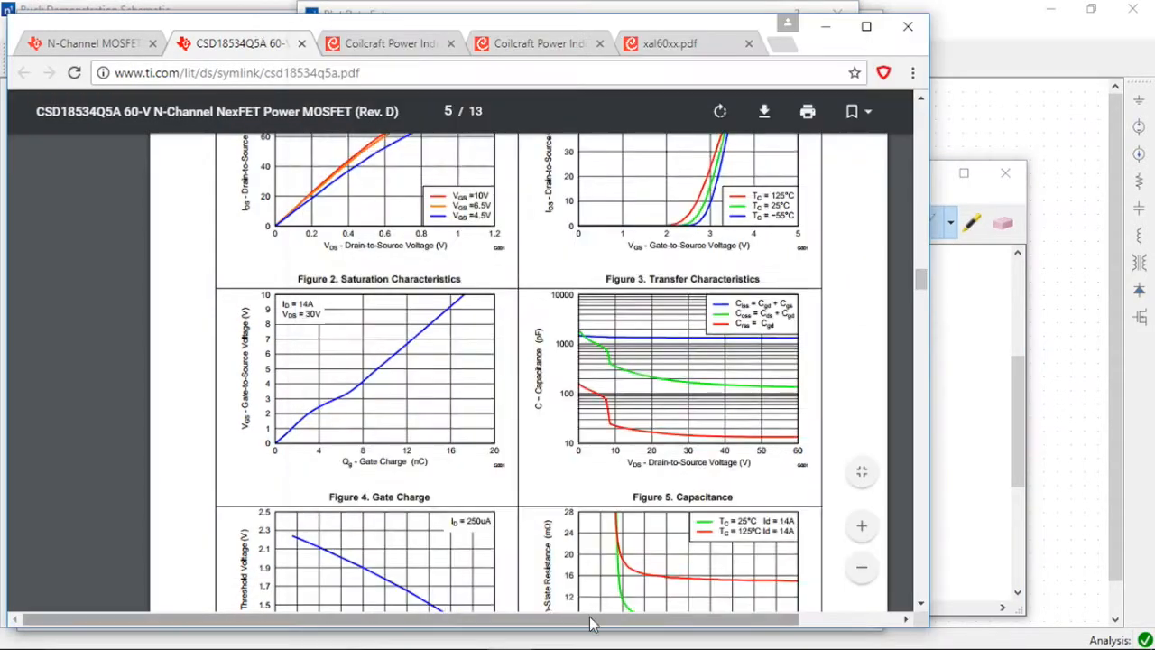
scroll(590, 614, down, 3)
click(939, 171)
click(508, 637)
click(603, 222)
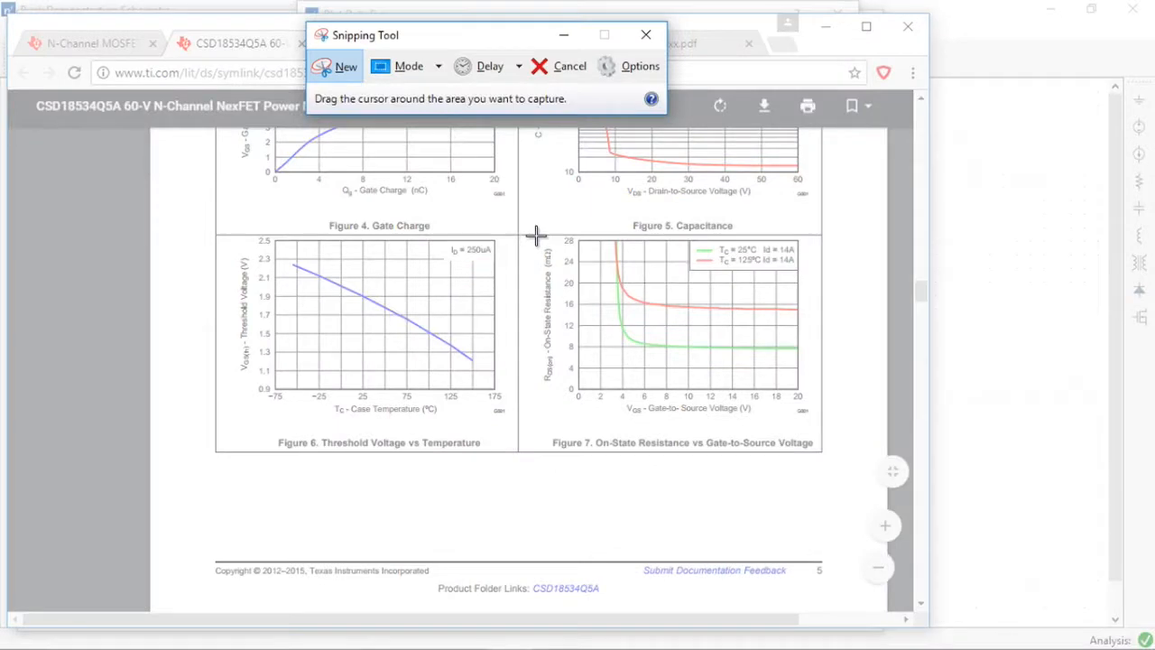
drag(536, 236, 809, 419)
click(495, 104)
click(495, 129)
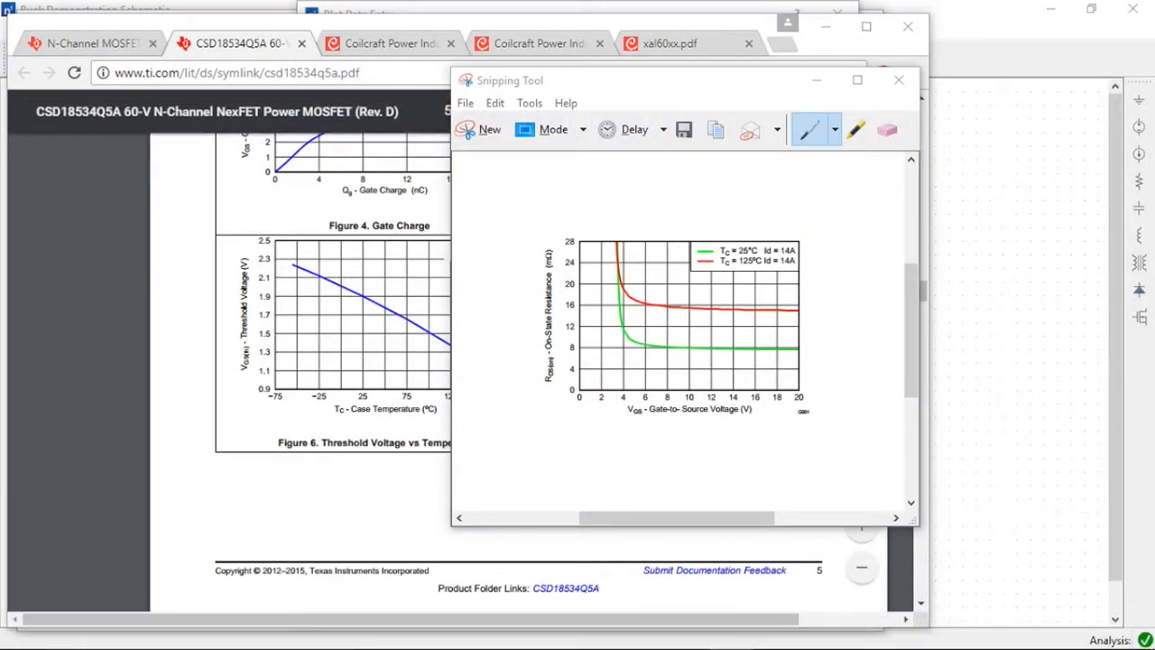
- Back in Eta Designer, paste the captured plot into the Rds(on) vs. Gate Voltage definition, keep linear axes, and set its lower-left origin to zero
click(644, 634)
click(812, 547)
click(741, 429)
click(814, 575)
click(395, 345)
key(Return)
- Calibrate the Rds(on) plot's X-axis at its rightmost marker as 20 V and the Y-axis at its uppermost marker as 28m Ω
click(799, 346)
text(20)
key(Return)
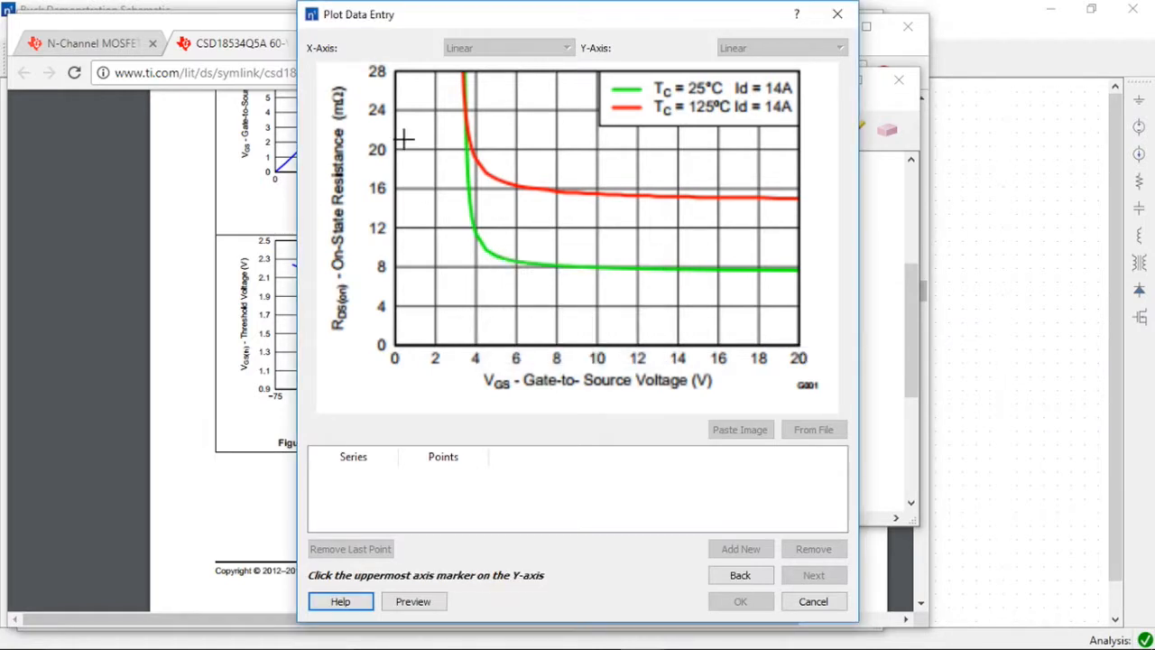
click(394, 73)
text(28m)
key(Return)
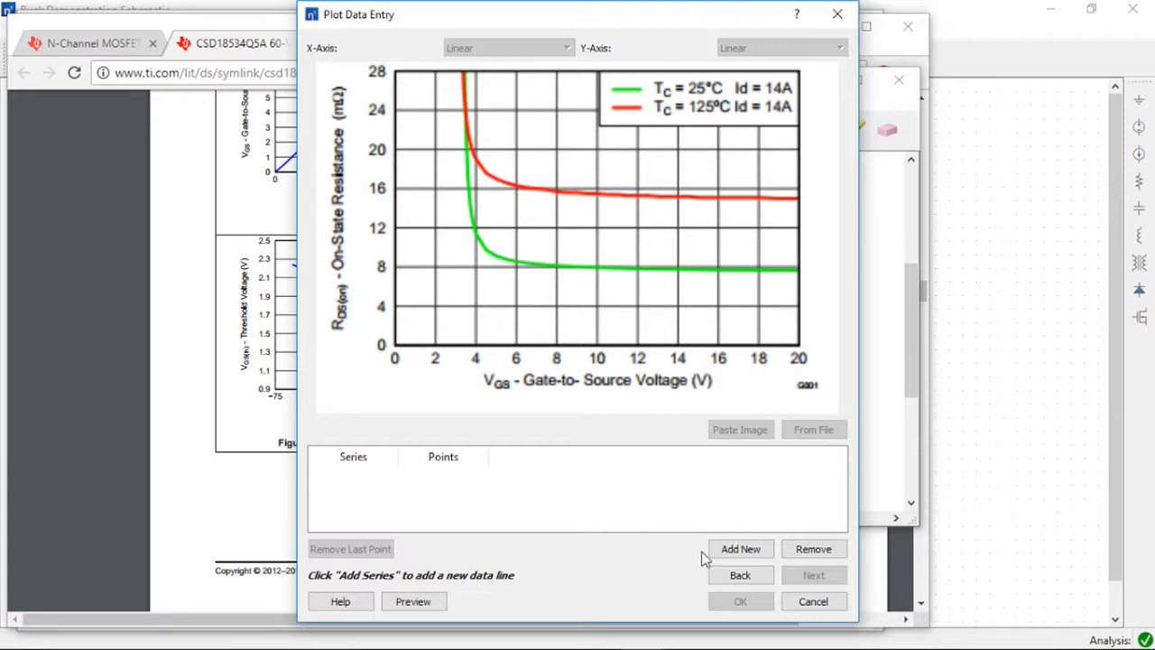
- Add a data series tracing the green 25 °C curve from 20 V back to its upper end, preview it, and accept the definition
click(735, 549)
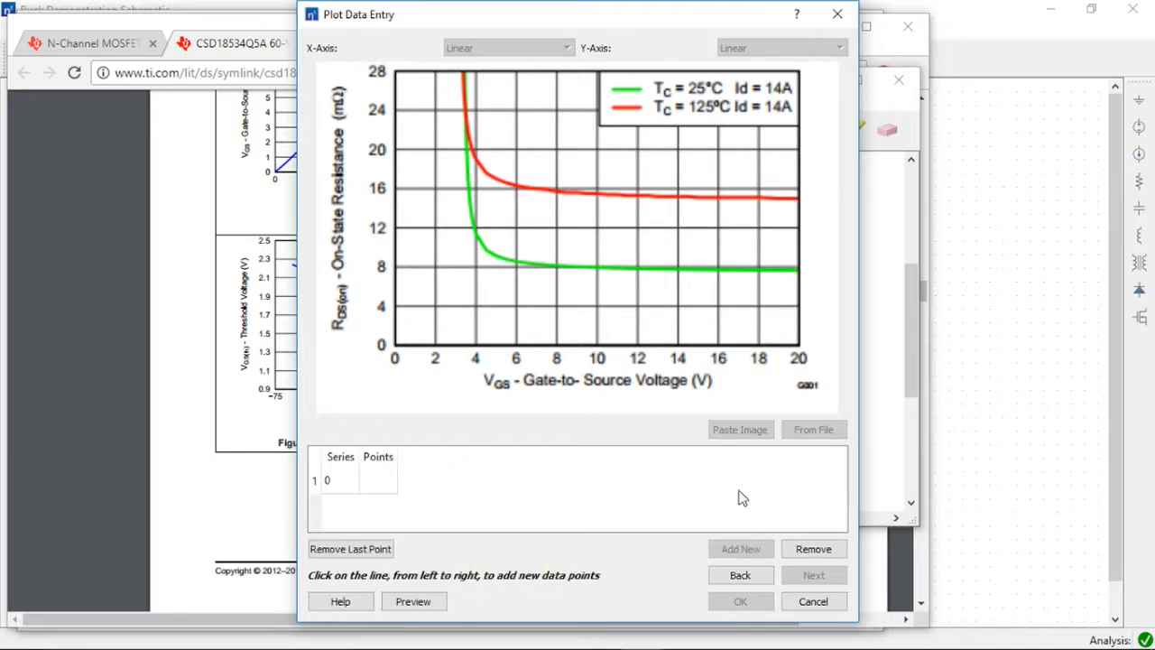
click(798, 269)
click(674, 270)
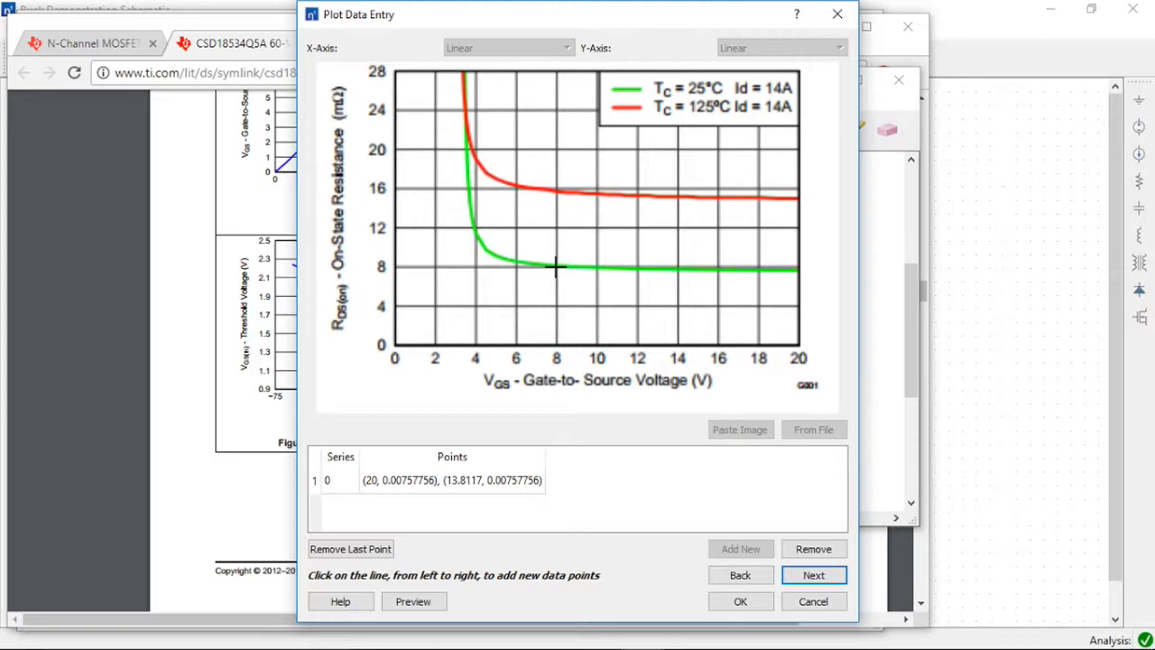
click(555, 265)
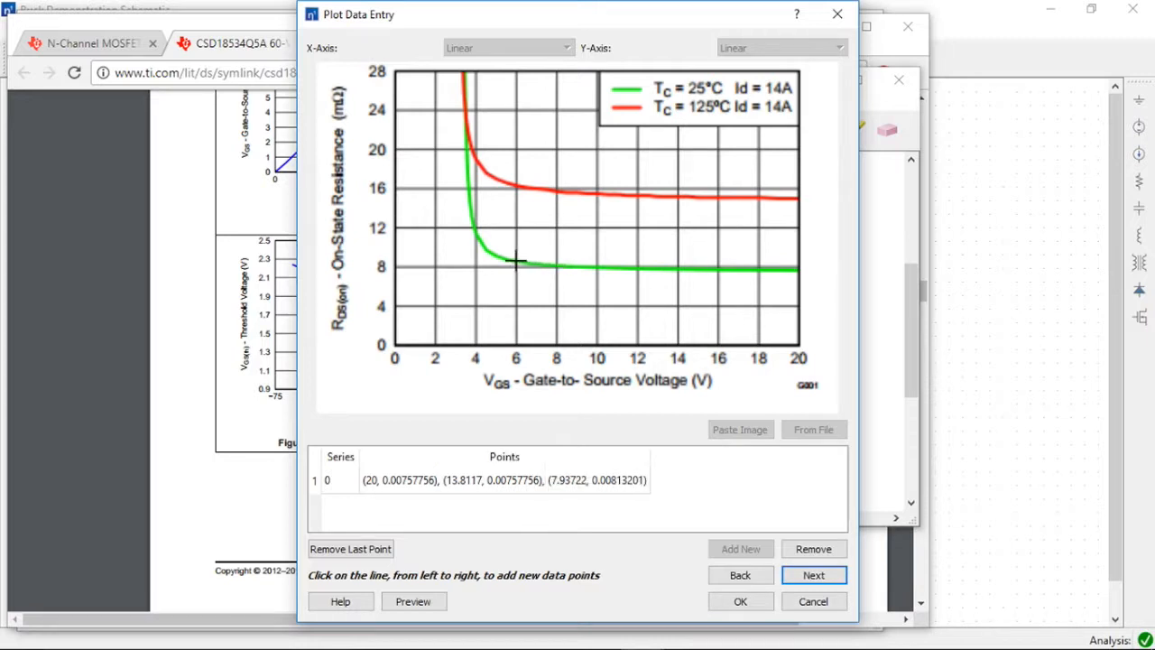
click(515, 260)
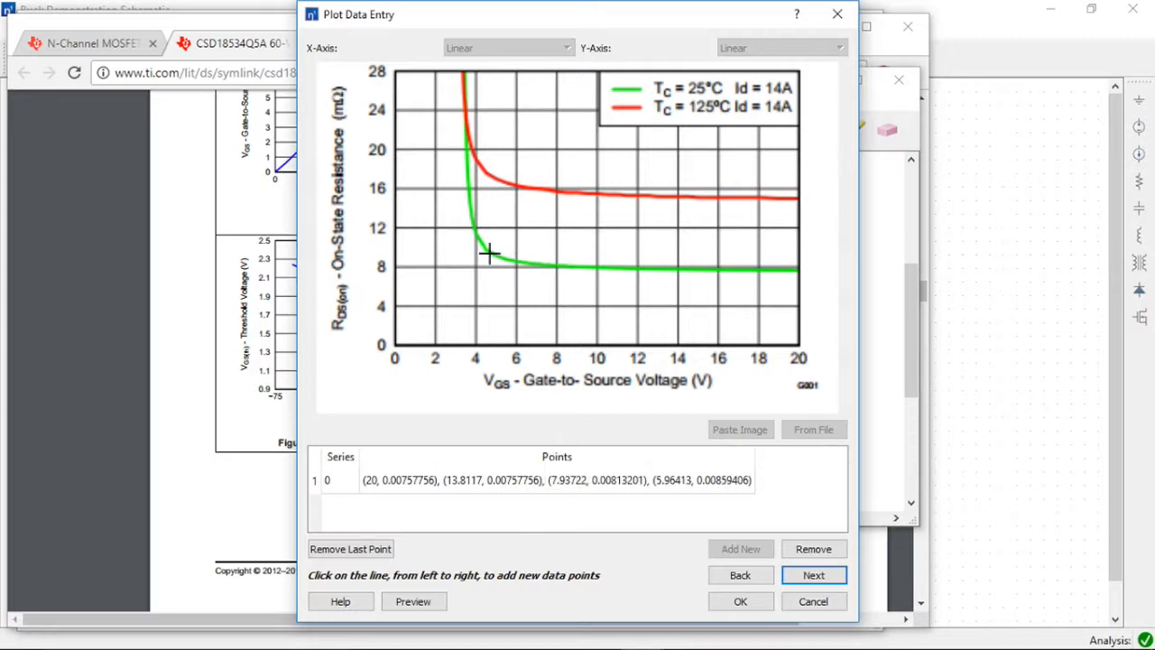
click(489, 252)
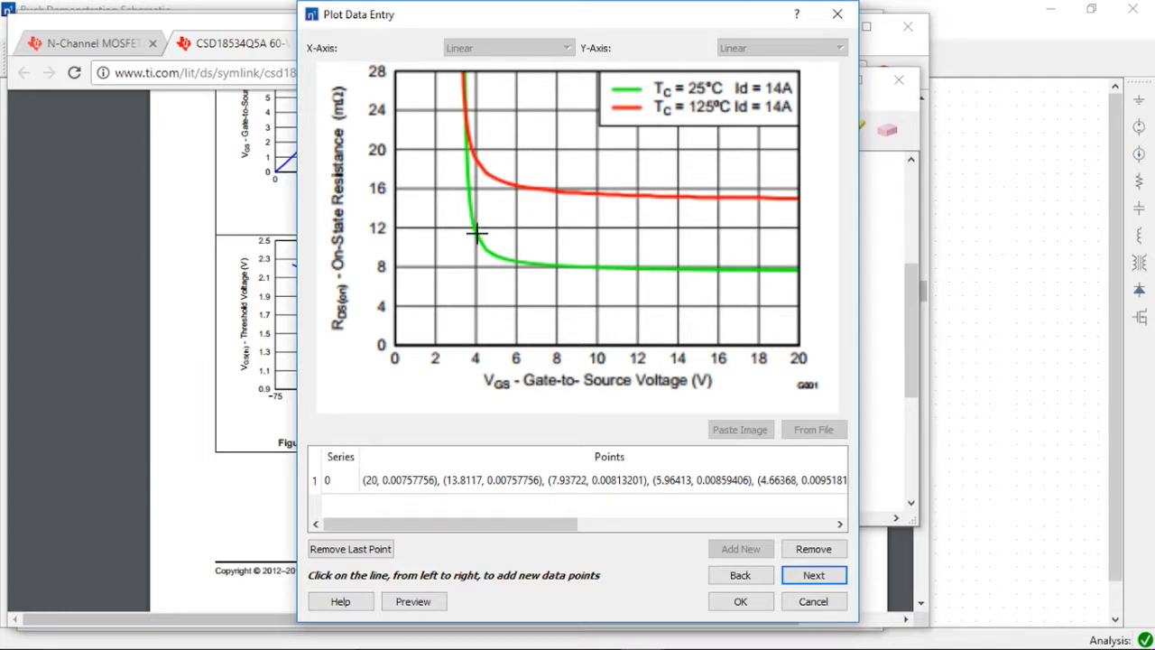
click(471, 205)
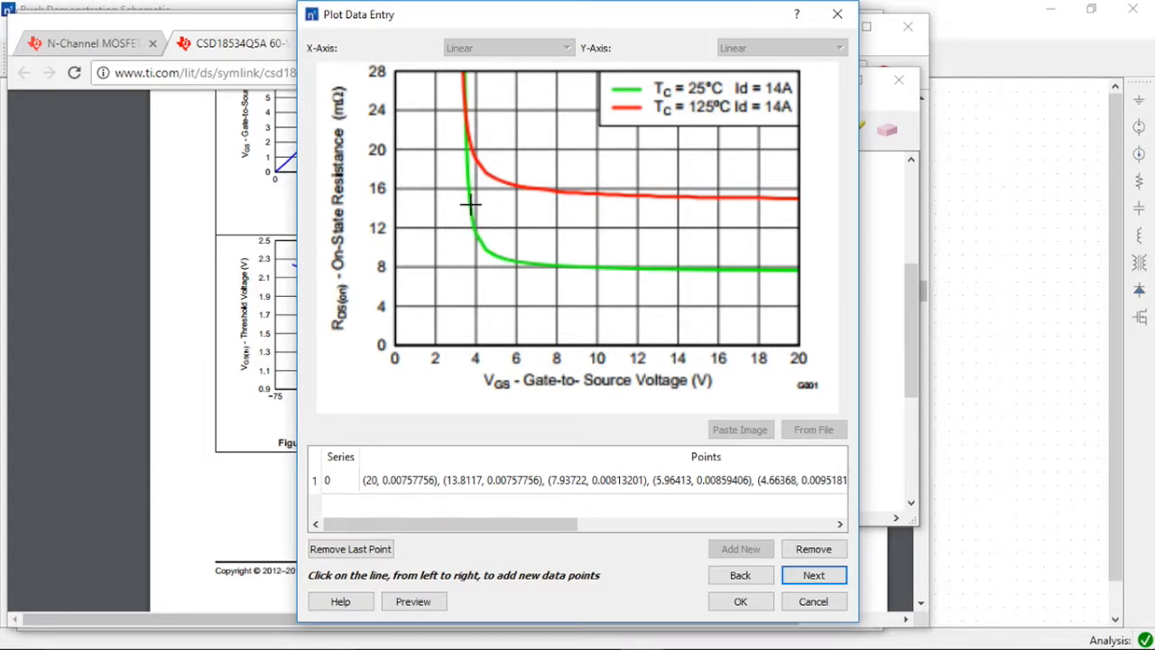
click(466, 146)
click(465, 76)
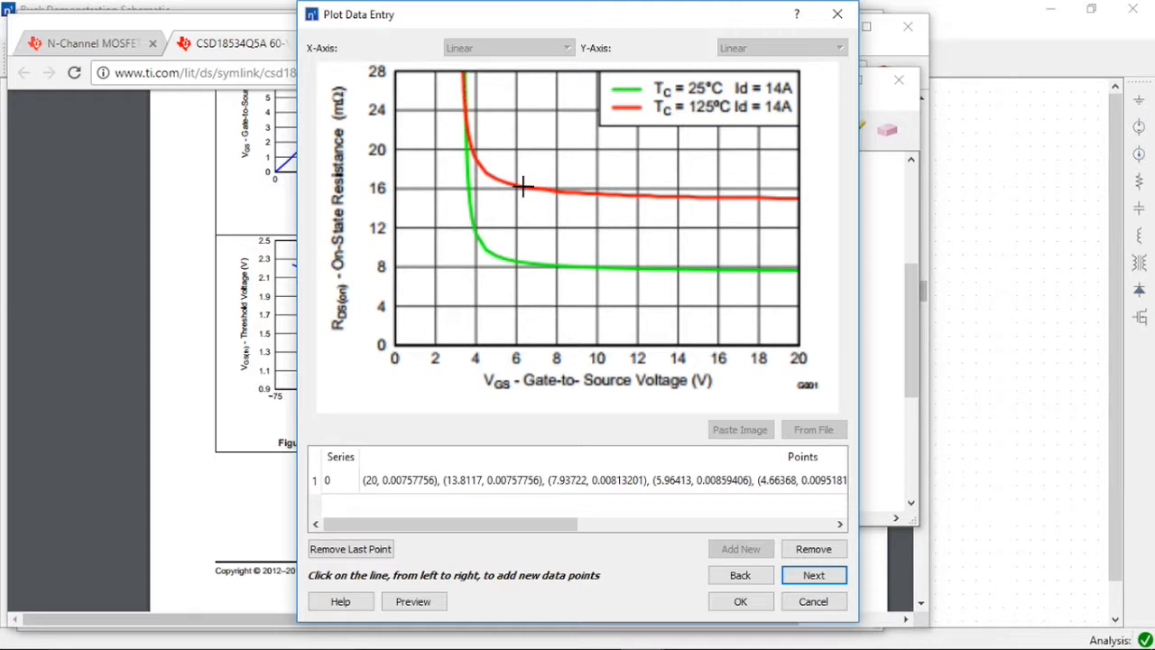
click(422, 599)
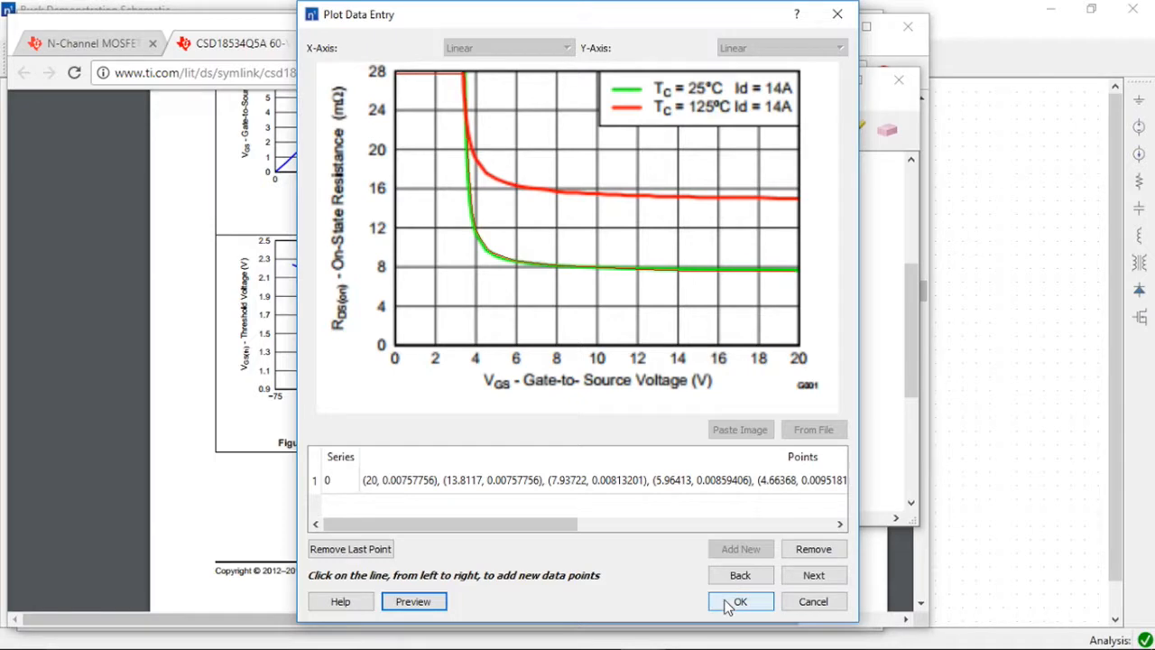
click(738, 601)
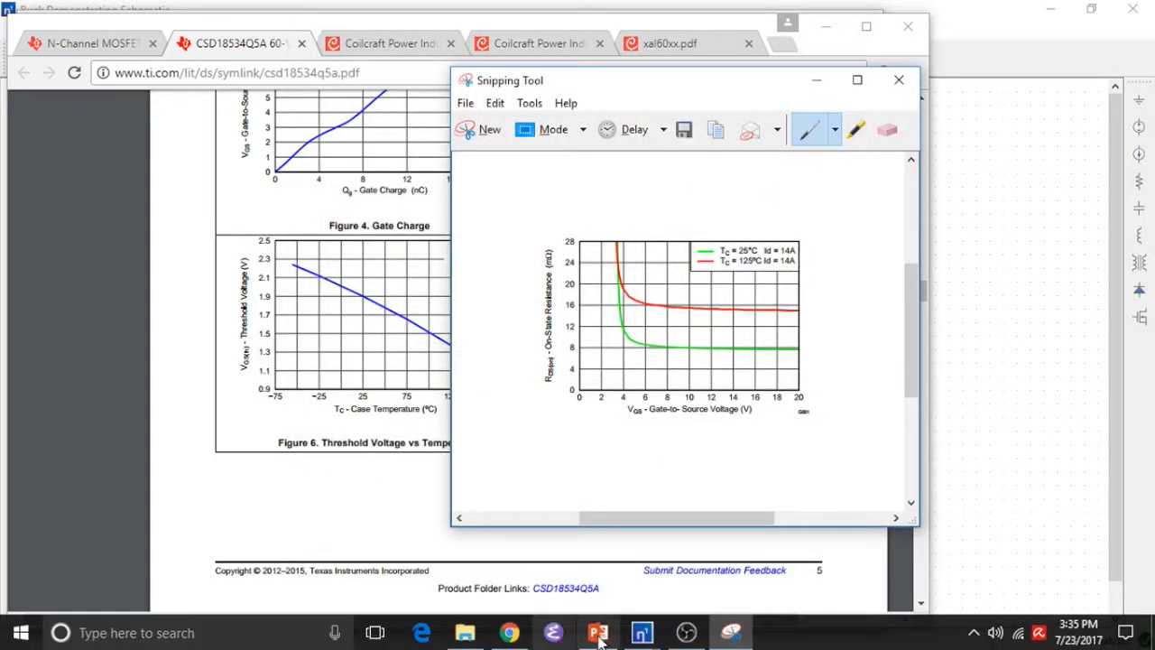
- Switch back to Eta Designer, save the completed CSD18534Q5A transistor entry, and bring up the Library Manager
mouse_move(642, 633)
click(776, 587)
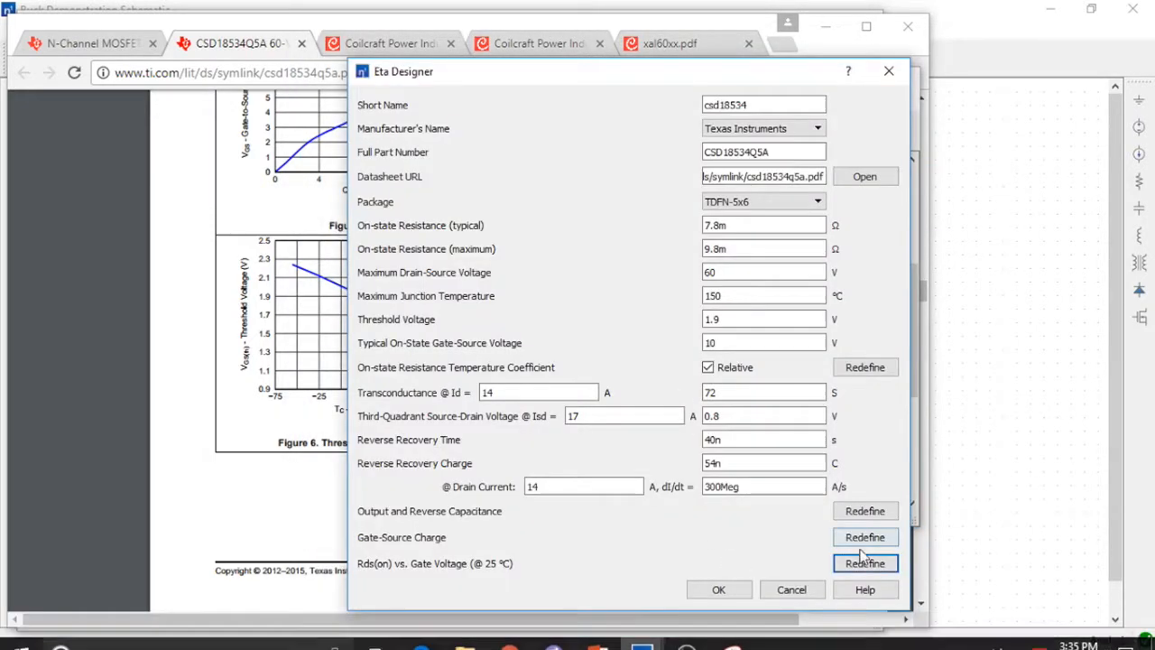
click(727, 593)
click(642, 633)
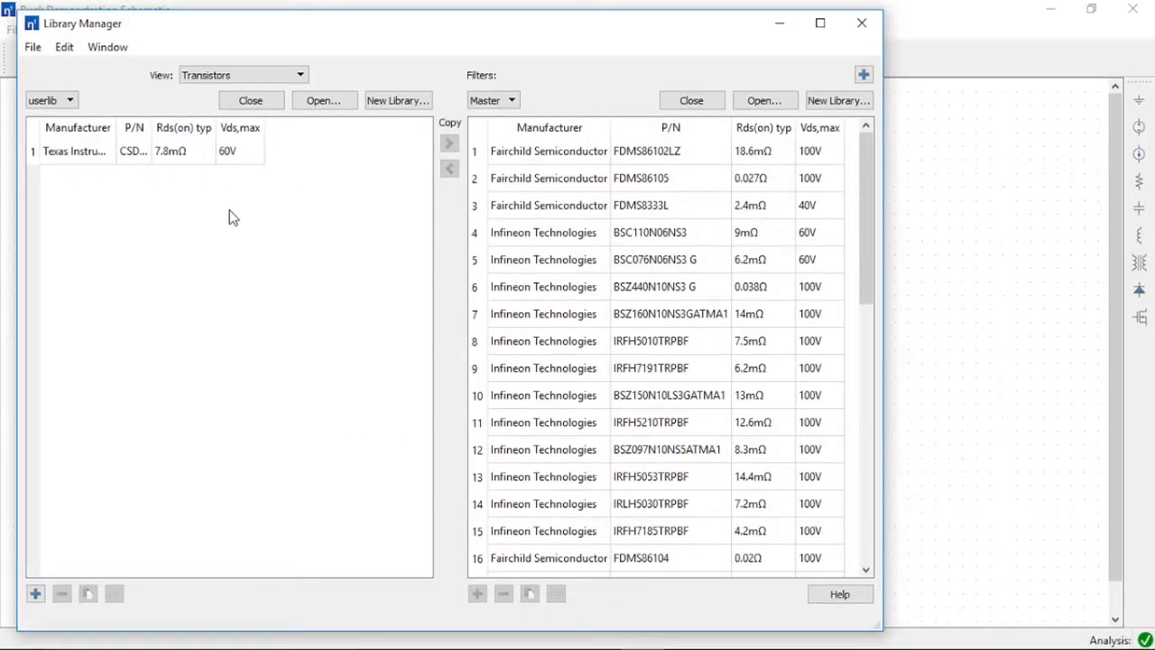
- In the Inductors view, add a userlib part with short name xal6060_822, manufacturer Coilcraft, Inc. and full part number XAL6060-822ME
click(266, 77)
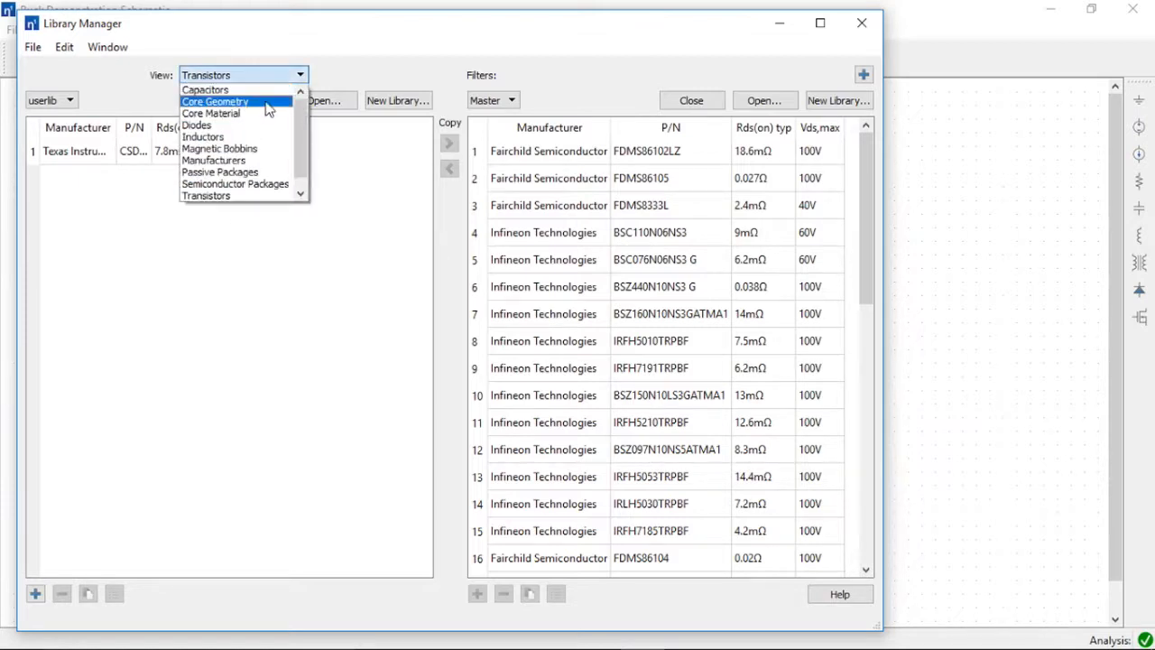
click(268, 137)
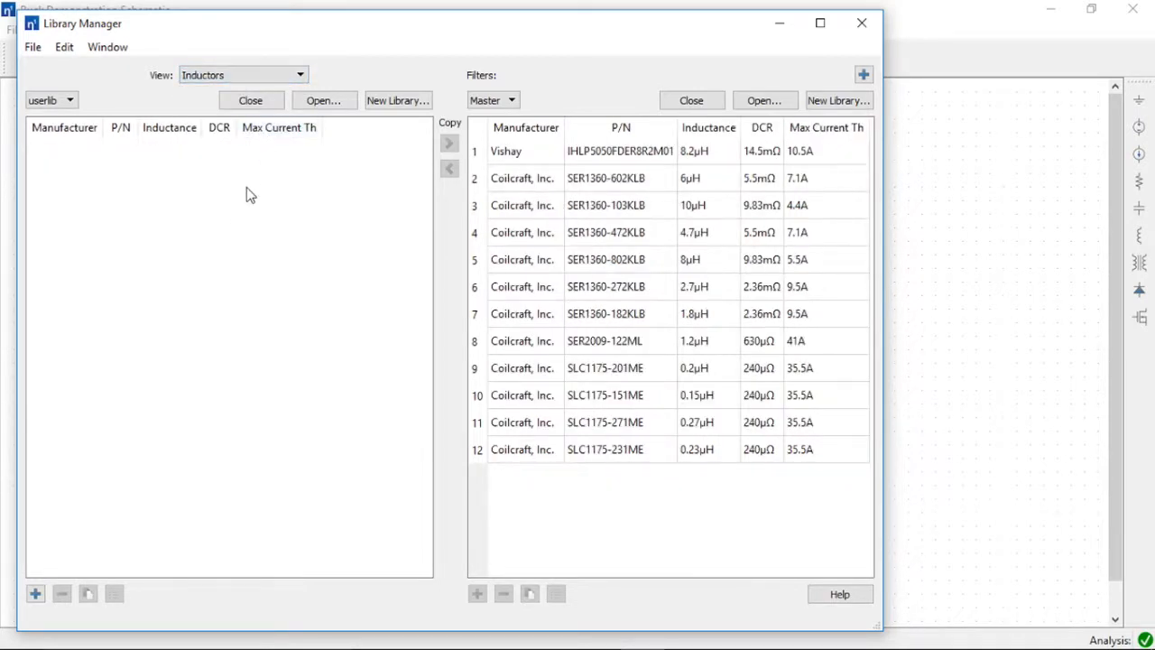
click(35, 593)
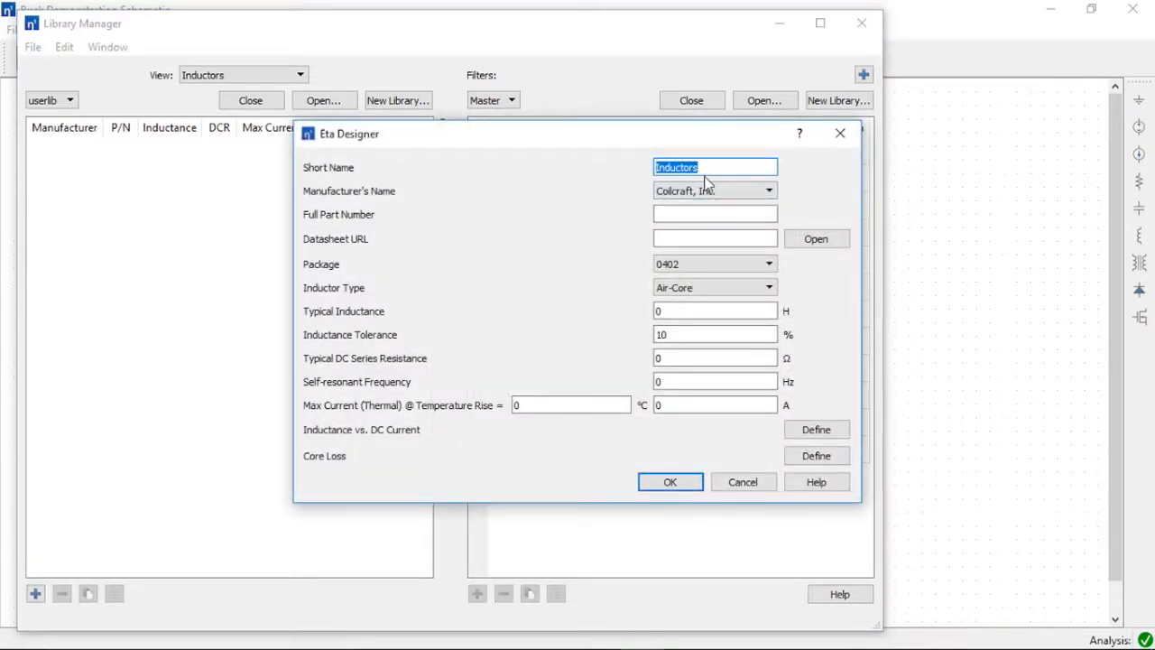
text(xal6060_822)
click(724, 190)
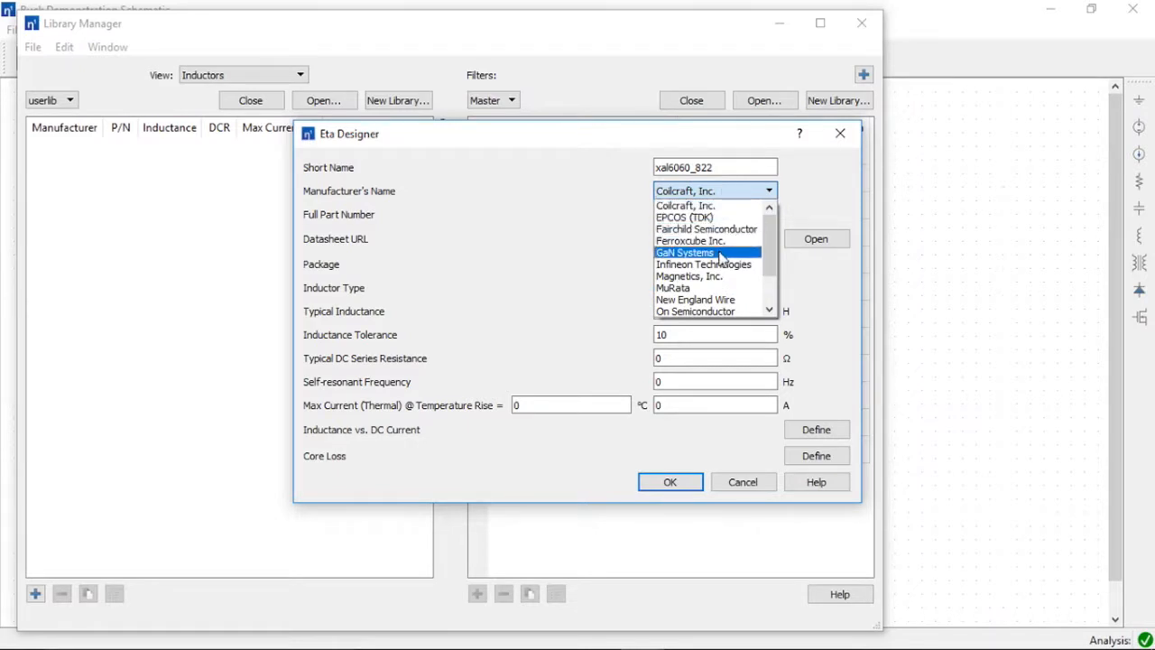
click(725, 206)
click(730, 216)
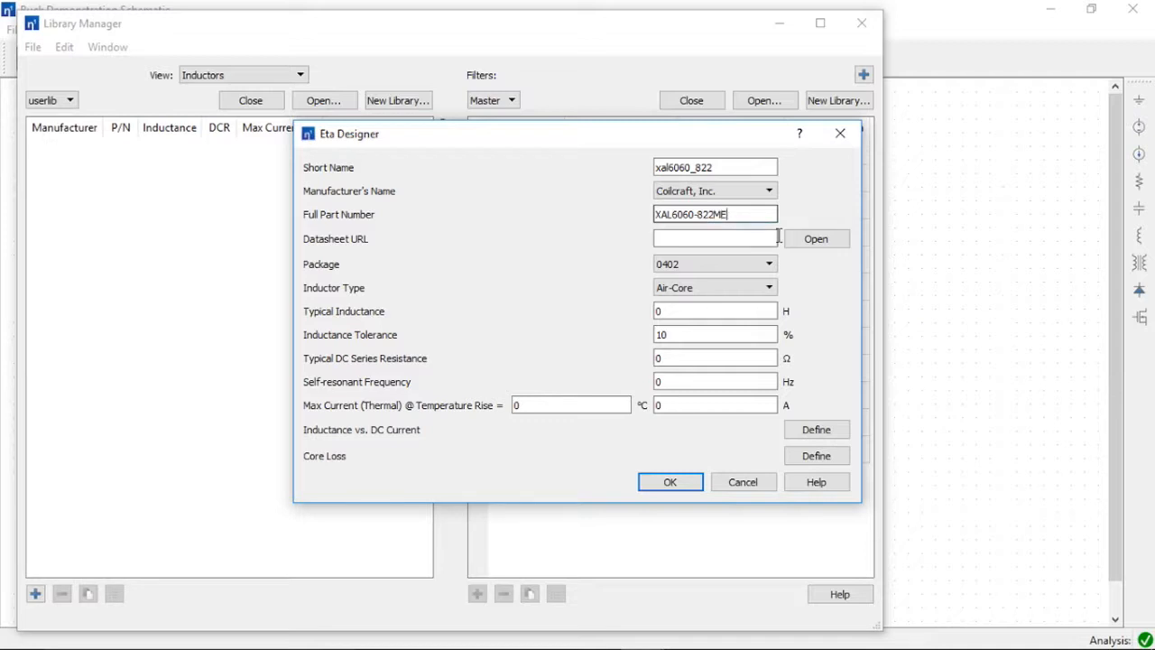
- Copy the address of the Coilcraft xal60xx.pdf datasheet from Chrome and paste it as the inductor's datasheet URL in Eta Designer
mouse_move(570, 647)
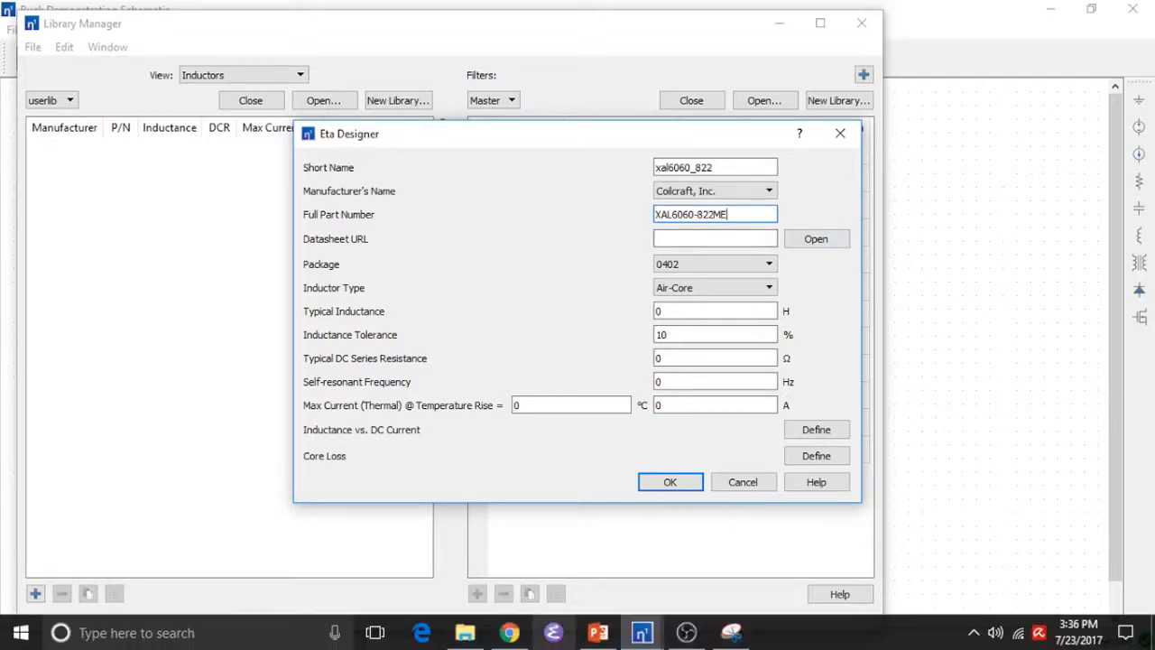
click(510, 633)
click(672, 45)
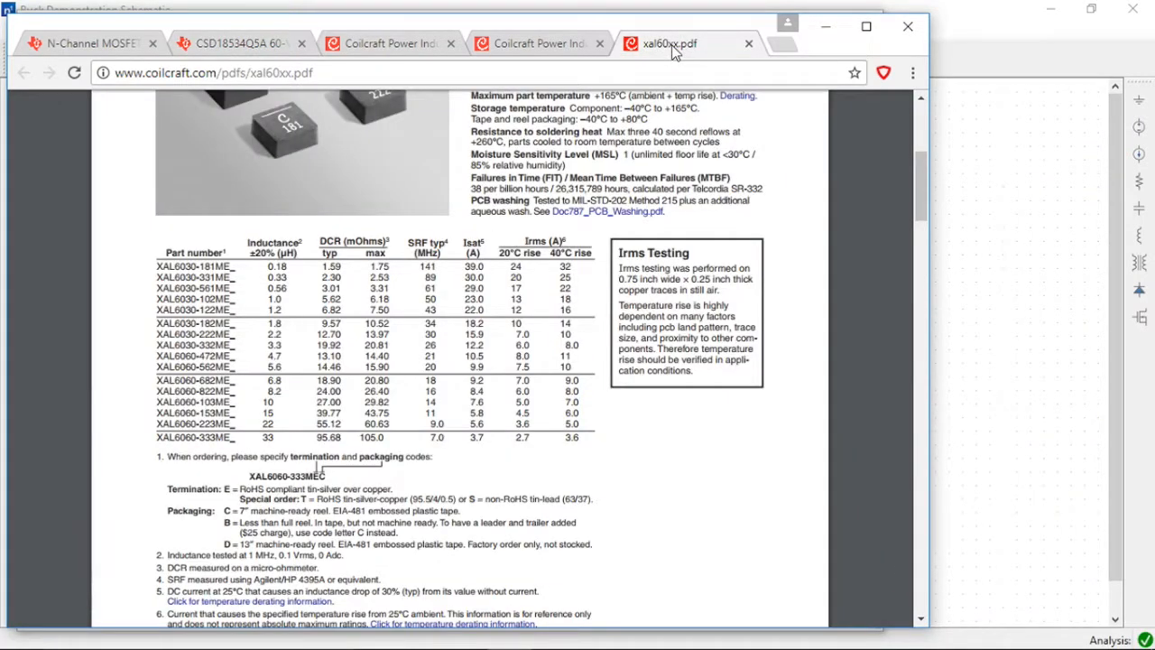
click(514, 73)
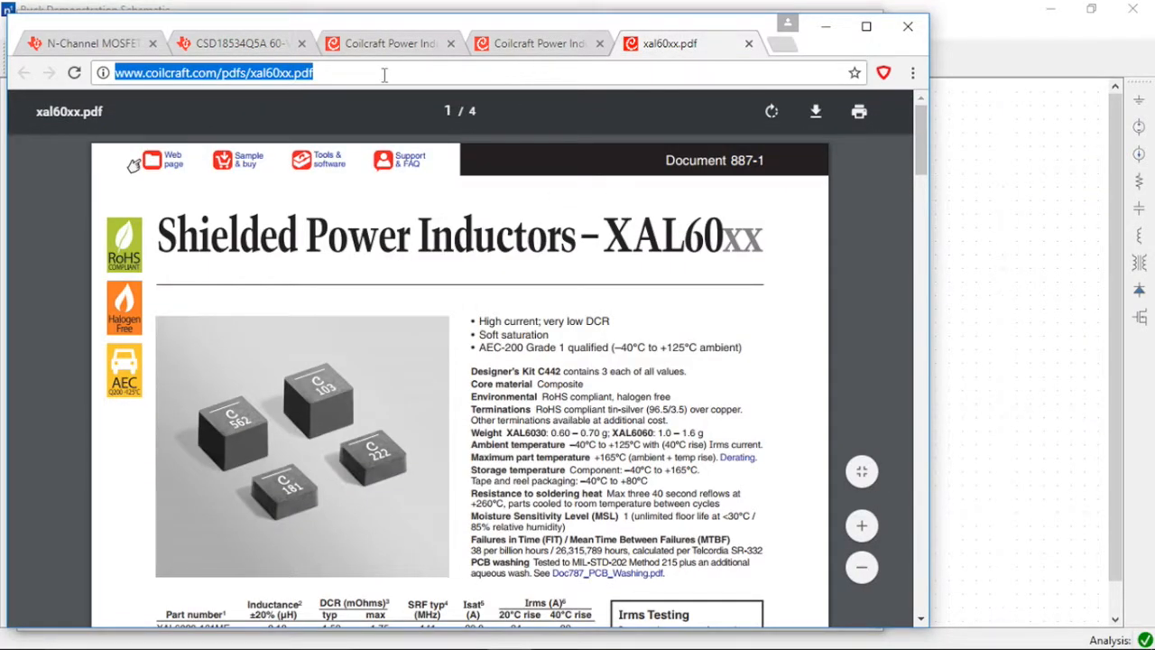
right_click(269, 74)
click(307, 129)
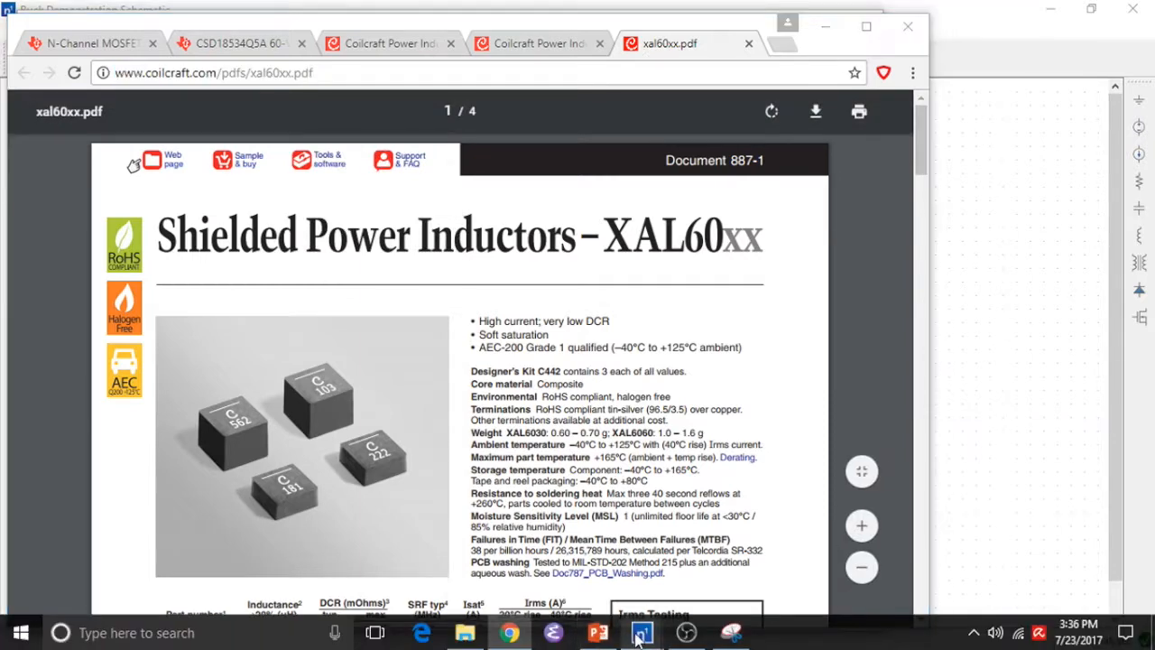
mouse_move(642, 633)
click(774, 554)
right_click(719, 239)
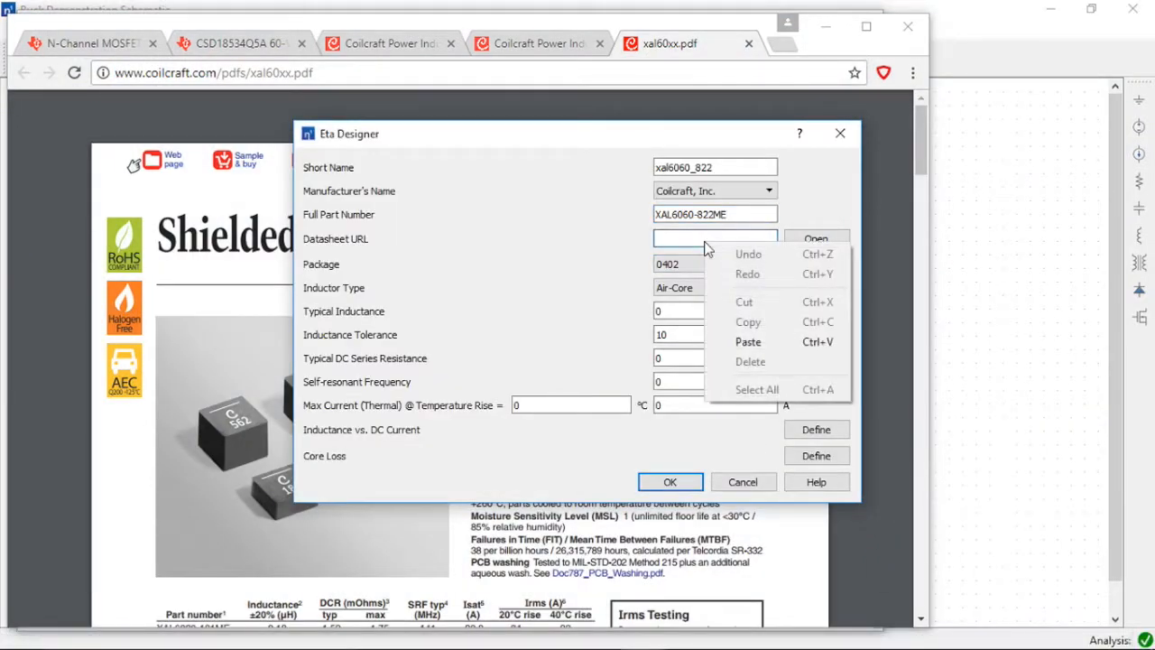
click(759, 337)
- Set the inductor's package to 1210 and its inductor type to Shielded Ferrite
click(731, 265)
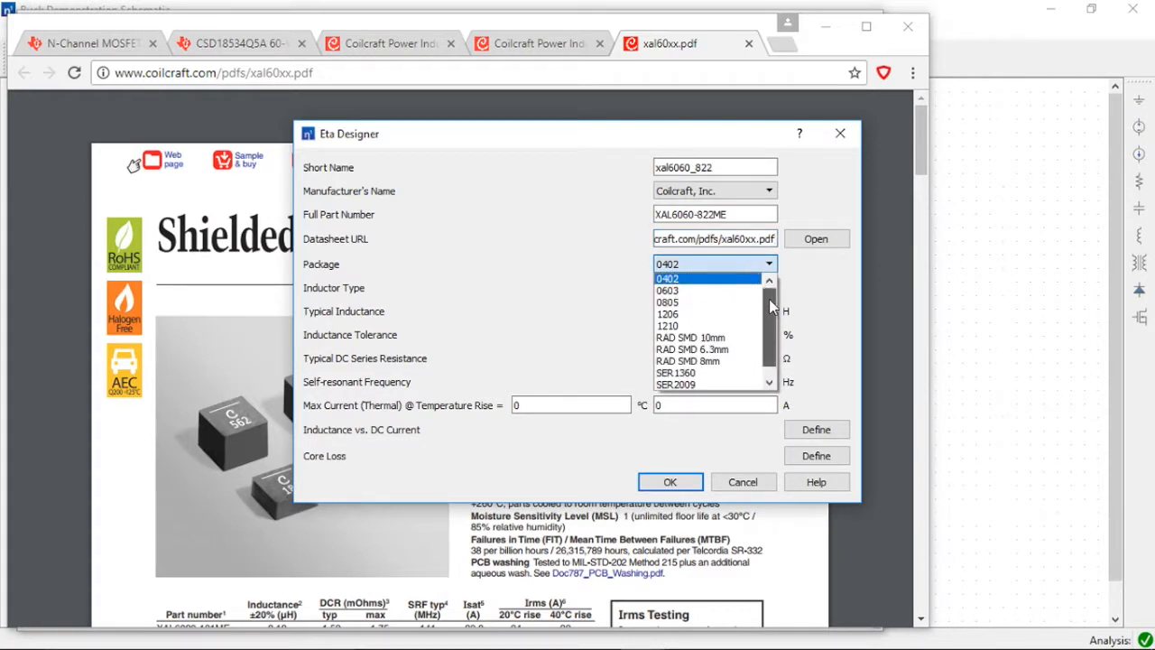
drag(769, 298, 765, 332)
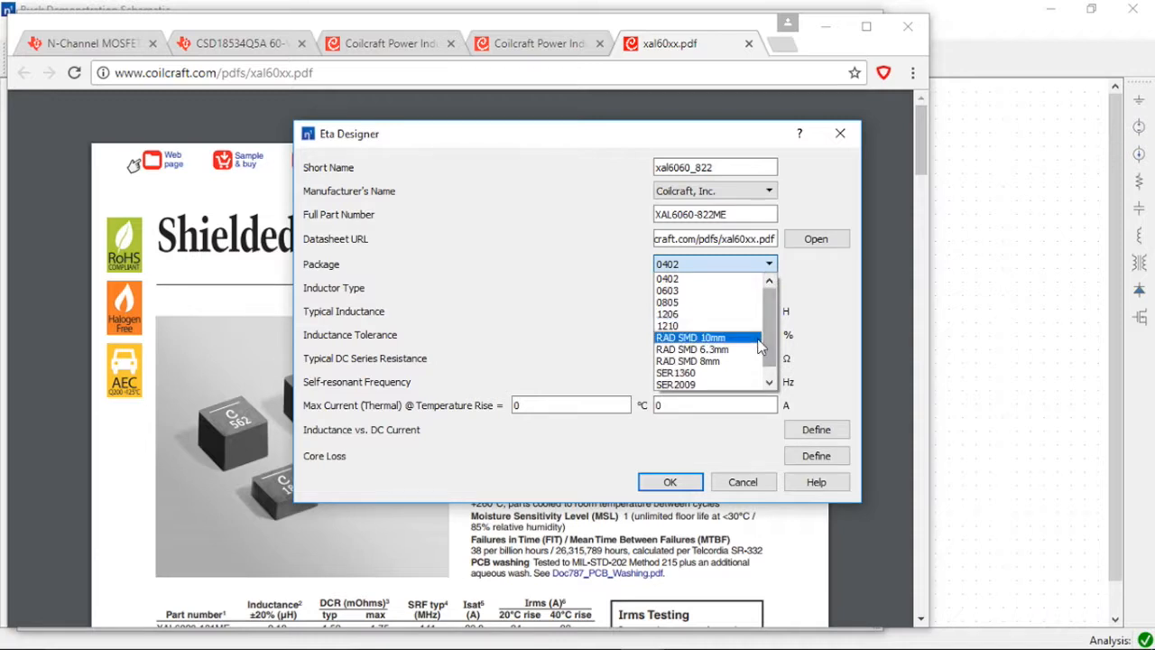
click(722, 314)
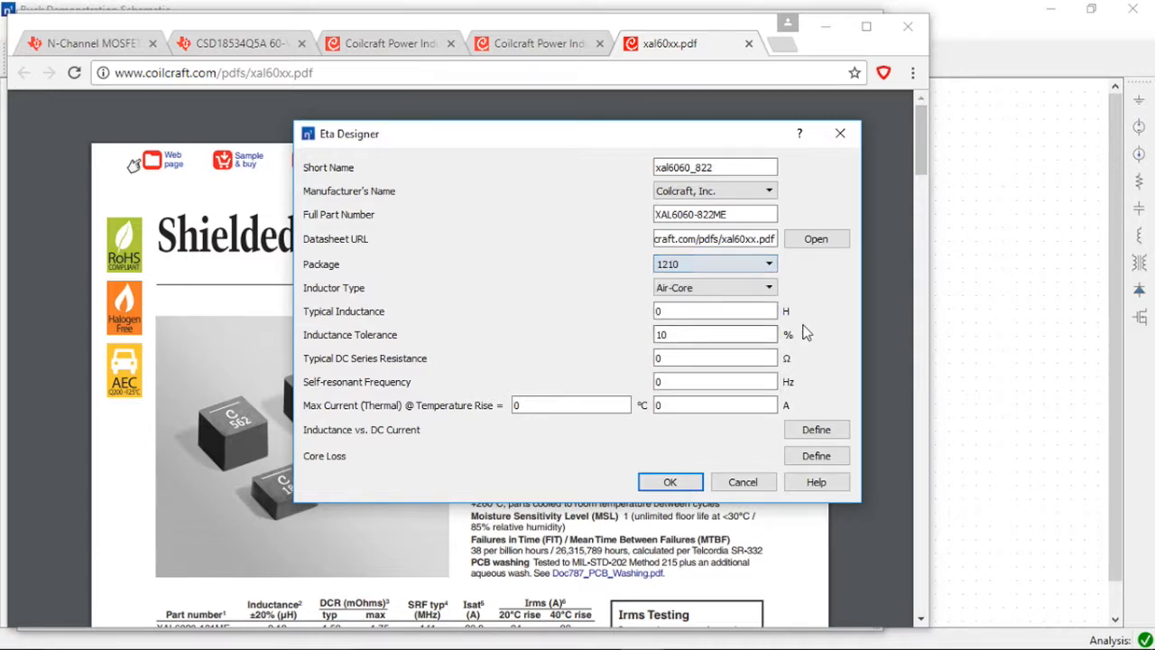
click(749, 288)
click(736, 325)
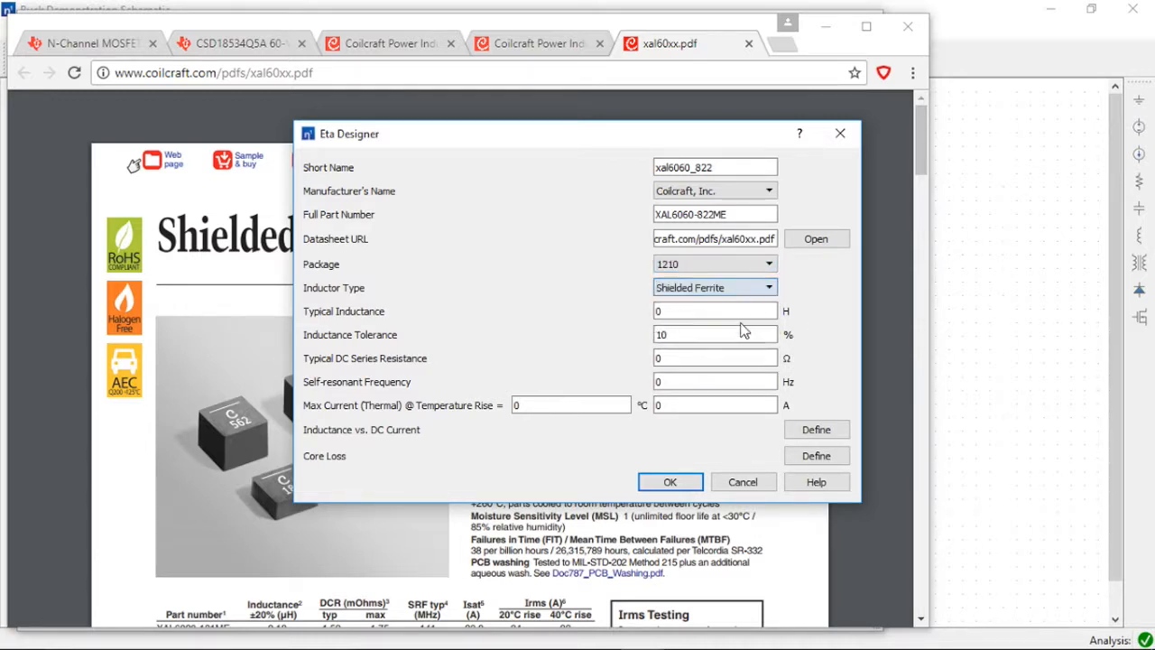
- Set the typical inductance to 8.2u H and look up the XAL6060-822ME typical DCR in the Coilcraft datasheet table
double_click(740, 312)
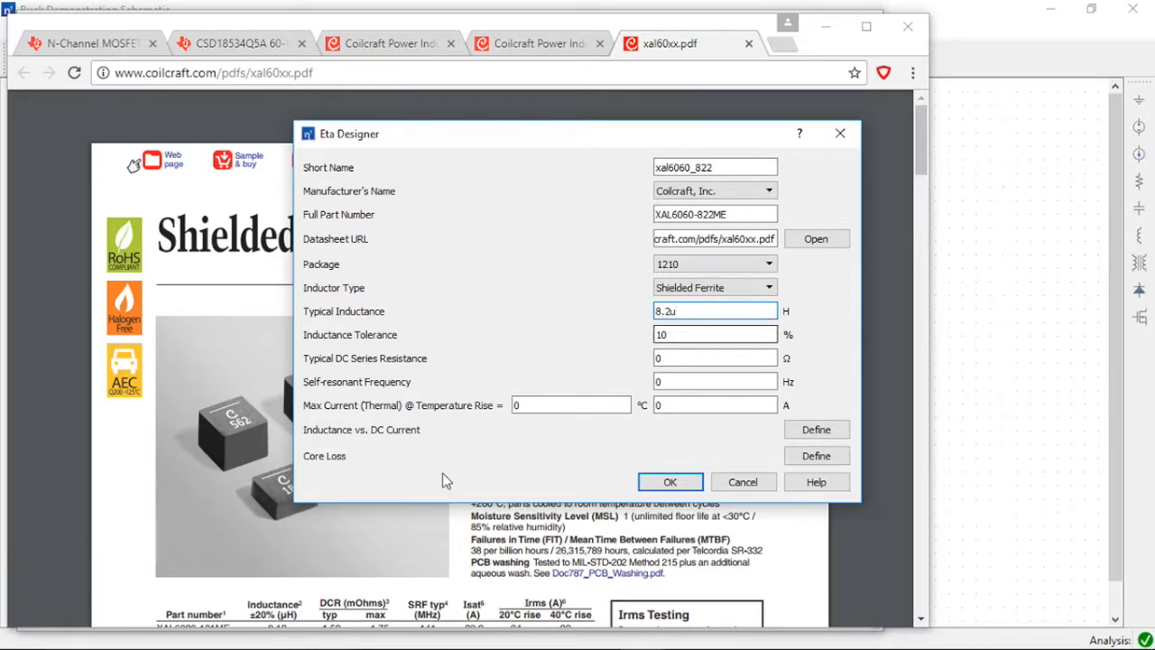
key(Return)
scroll(236, 394, down, 3)
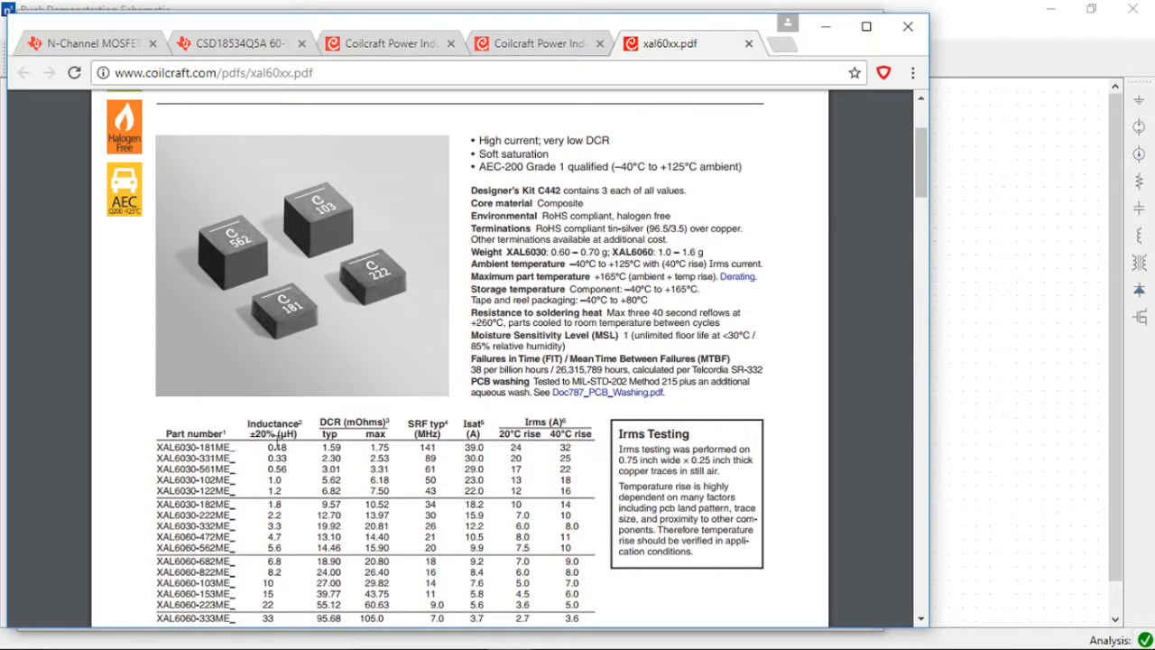
scroll(309, 481, down, 2)
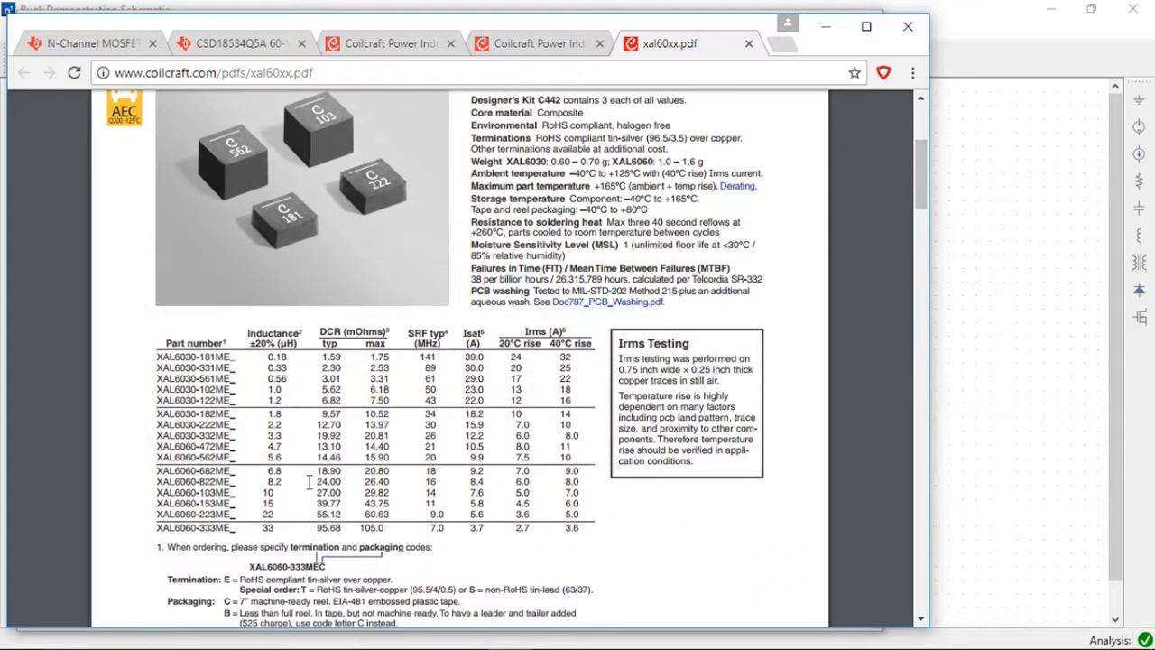
double_click(320, 482)
- Back in Eta Designer, set the inductance tolerance to 20 %, typical DC series resistance to 24m Ω and self-resonant frequency to 16Meg Hz
key(alt+Tab)
drag(669, 335, 627, 341)
key(Tab)
key(Tab)
drag(576, 137, 741, 101)
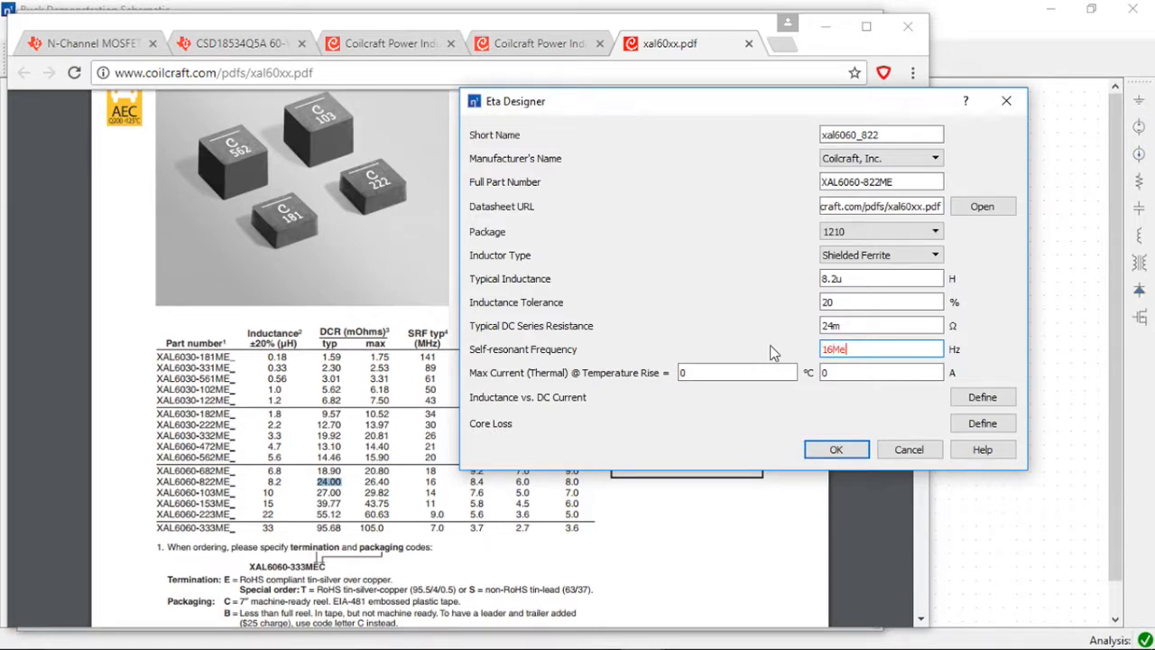
key(Tab)
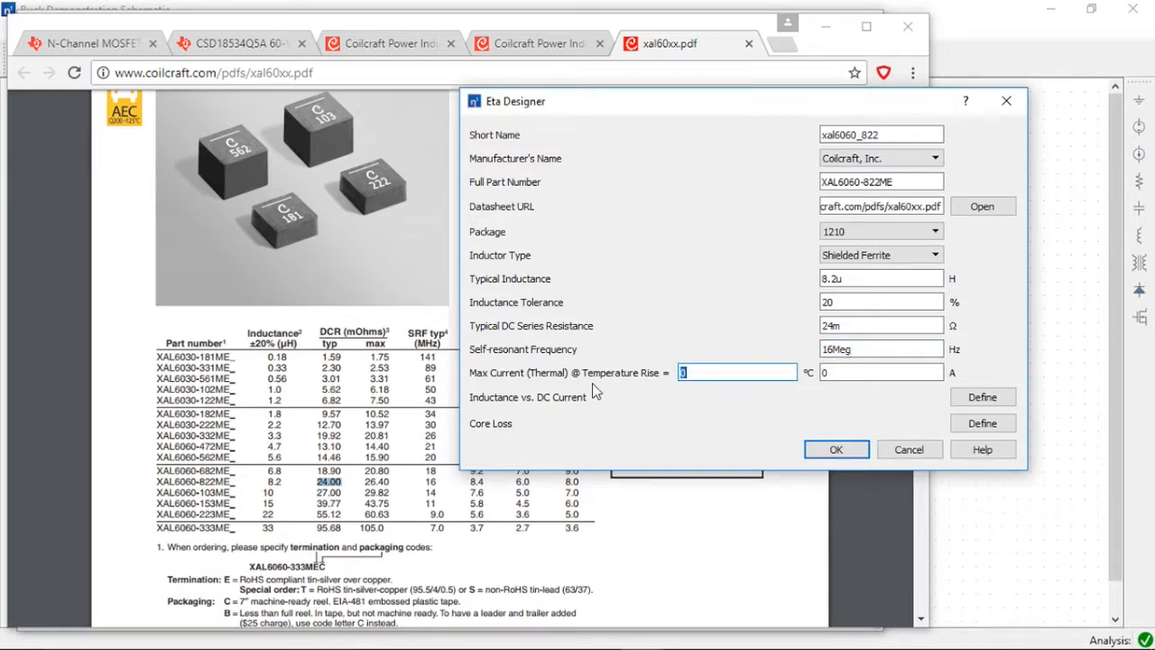
- Set the inductor's maximum thermal current to 6 A at a 20 °C temperature rise, keeping the datasheet table in view
drag(740, 108, 883, 122)
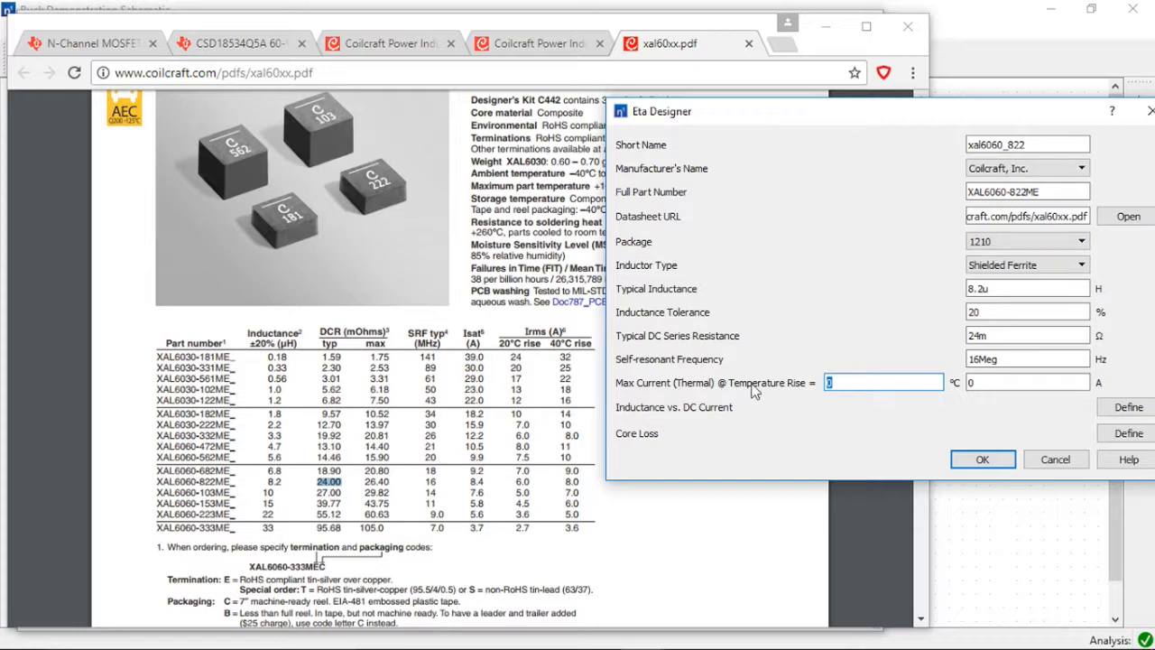
key(Tab)
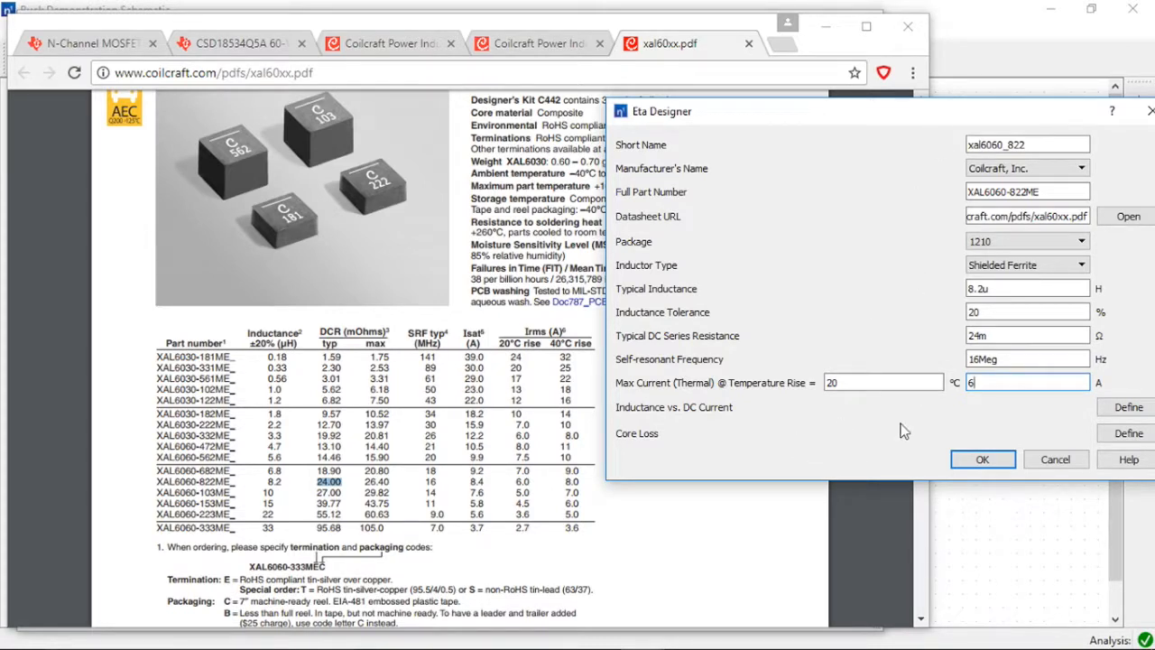
drag(999, 104, 918, 89)
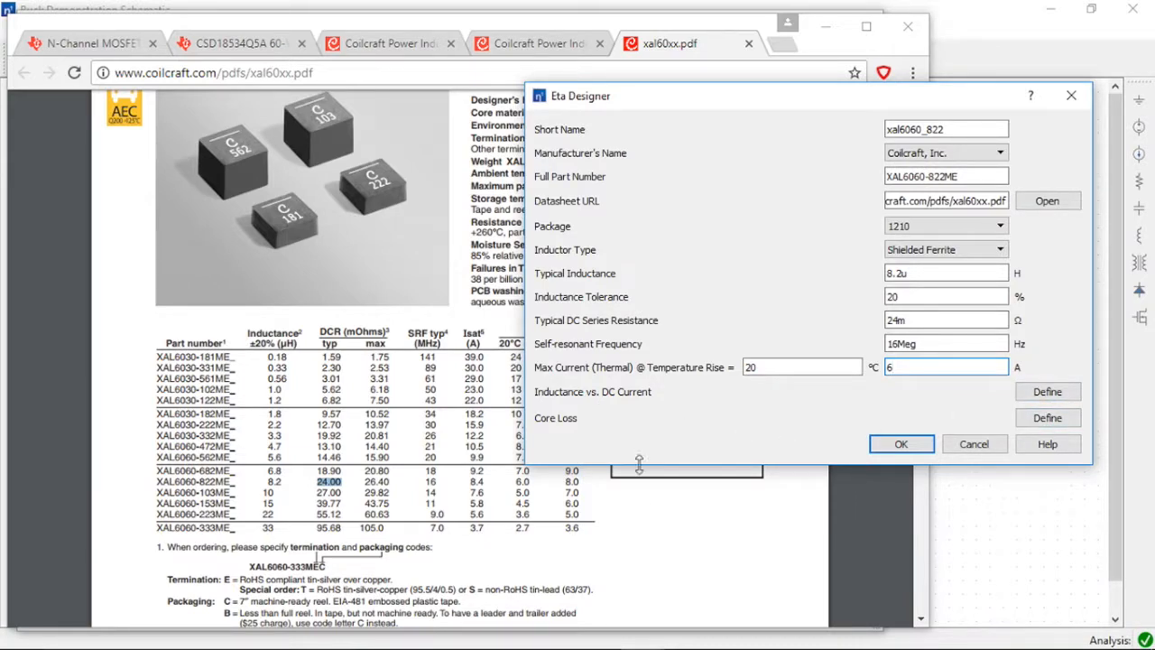
- In the Coilcraft datasheet, find the 8.2 µH inductance-versus-current graph and capture it with the Snipping Tool
click(664, 544)
scroll(612, 496, down, 3)
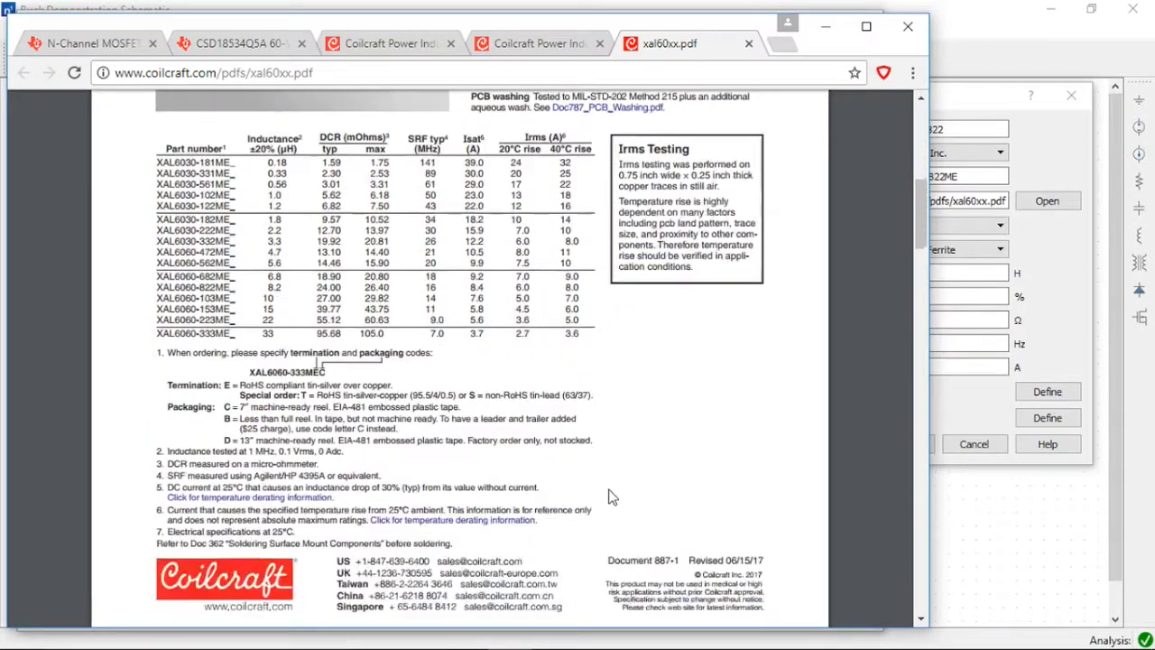
scroll(612, 496, down, 5)
scroll(612, 451, up, 2)
scroll(612, 433, down, 2)
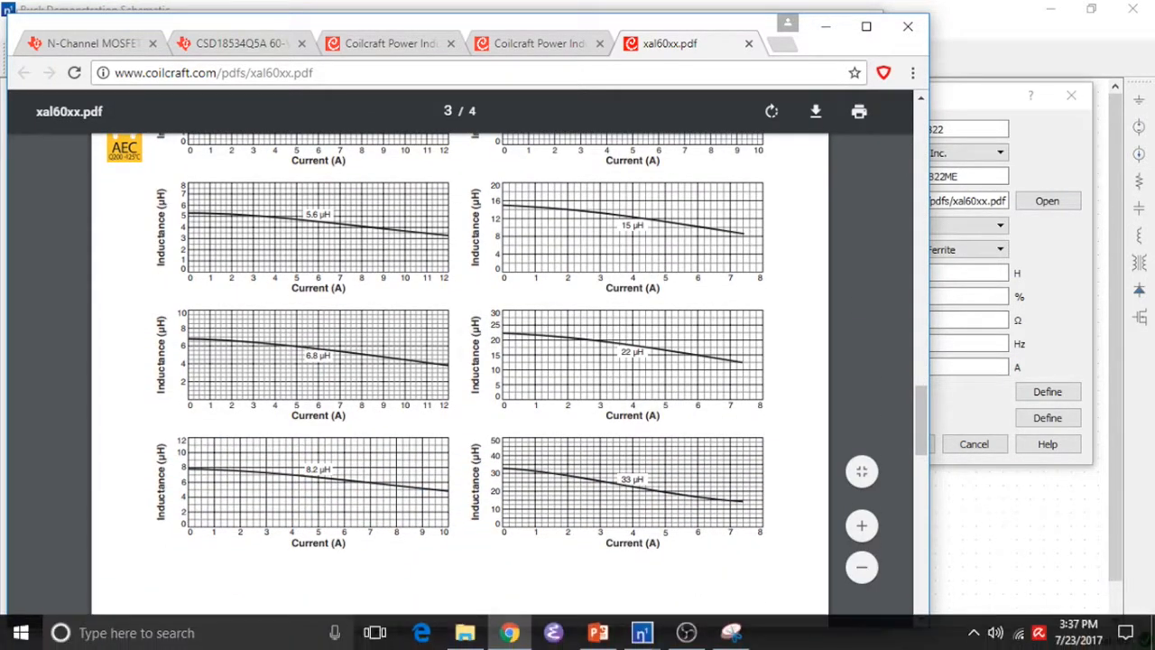
click(731, 633)
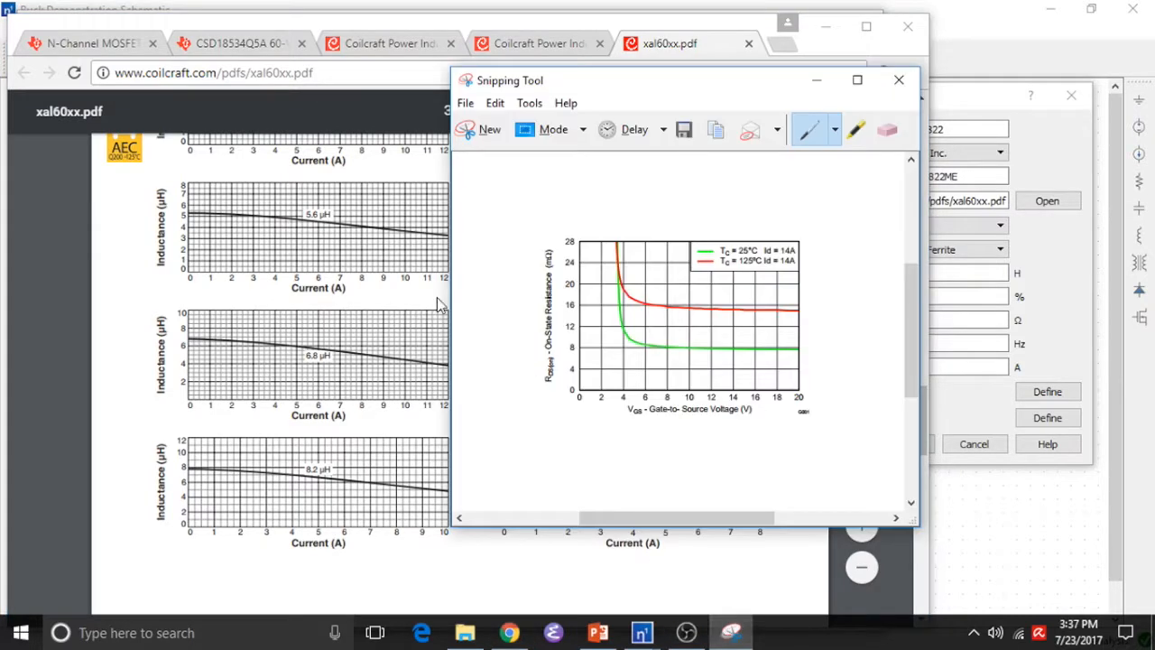
click(478, 129)
drag(150, 426, 460, 558)
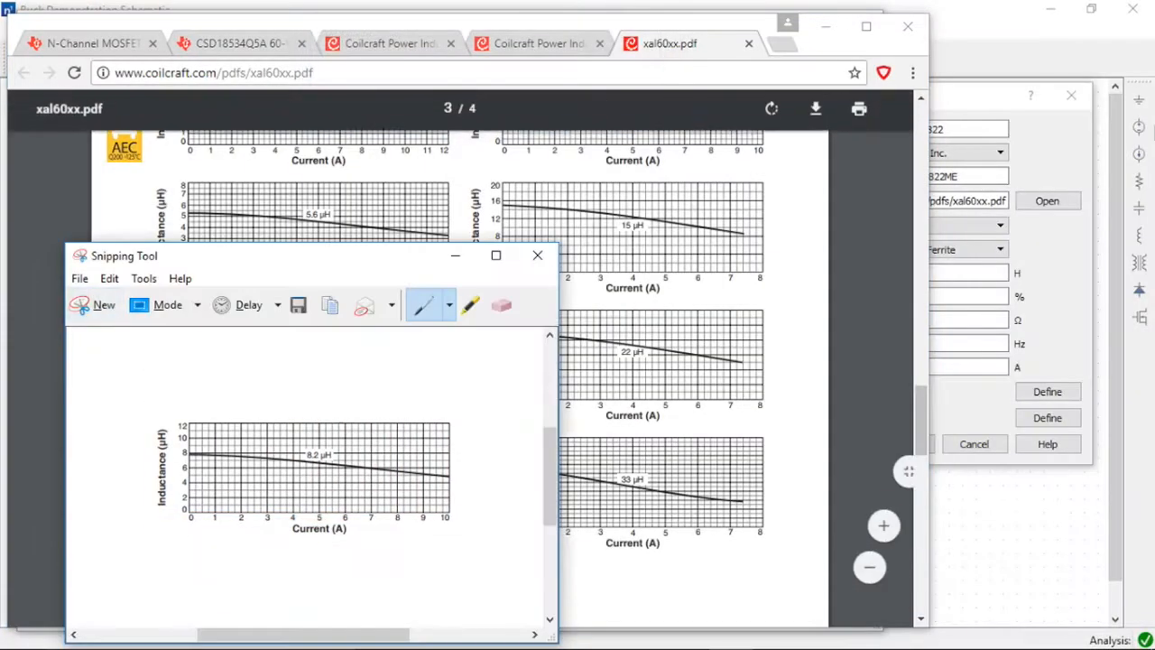
- Back in Eta Designer, import the captured graph into the Inductance vs. DC Current definition, keeping both axes linear
click(1034, 272)
click(1048, 392)
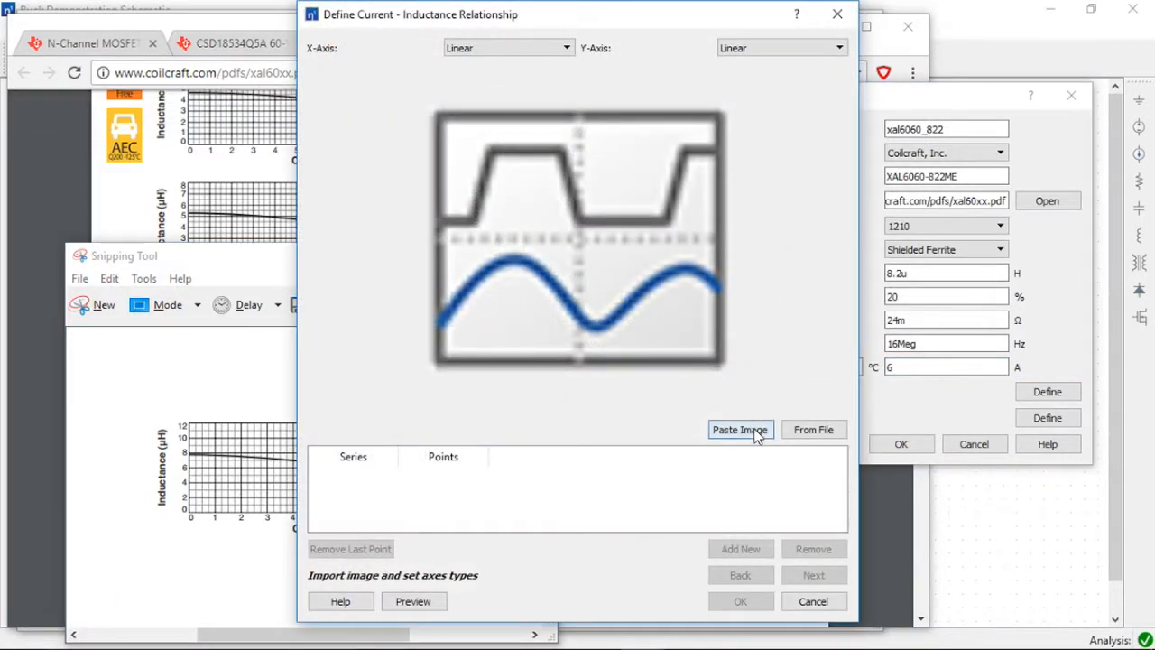
click(753, 432)
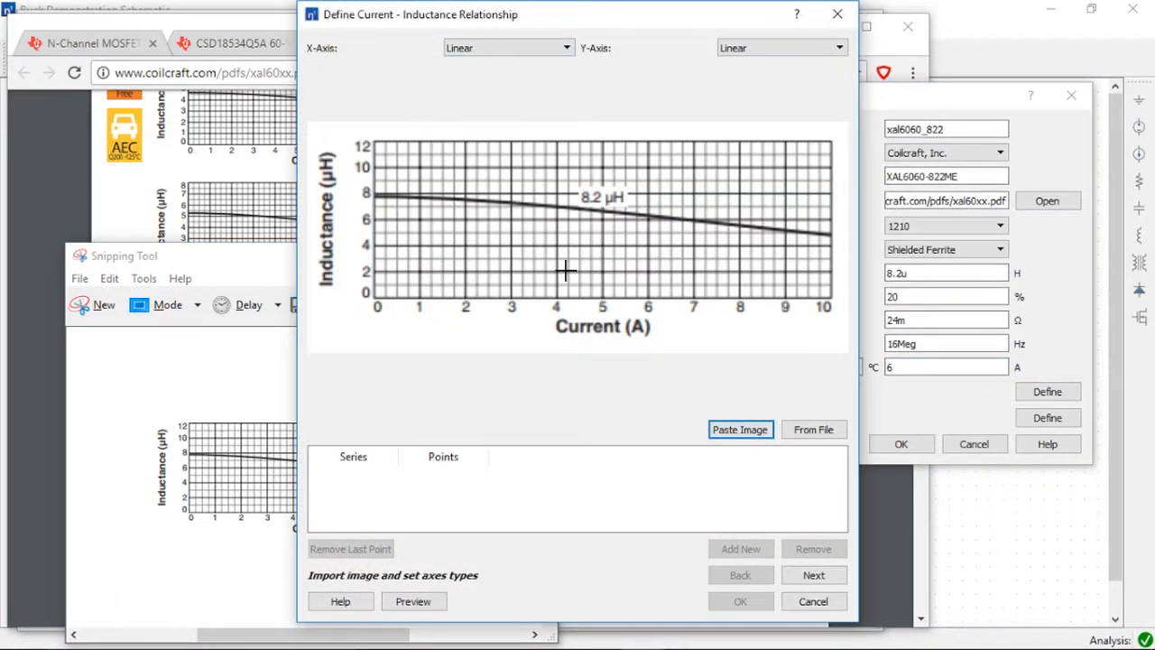
click(809, 575)
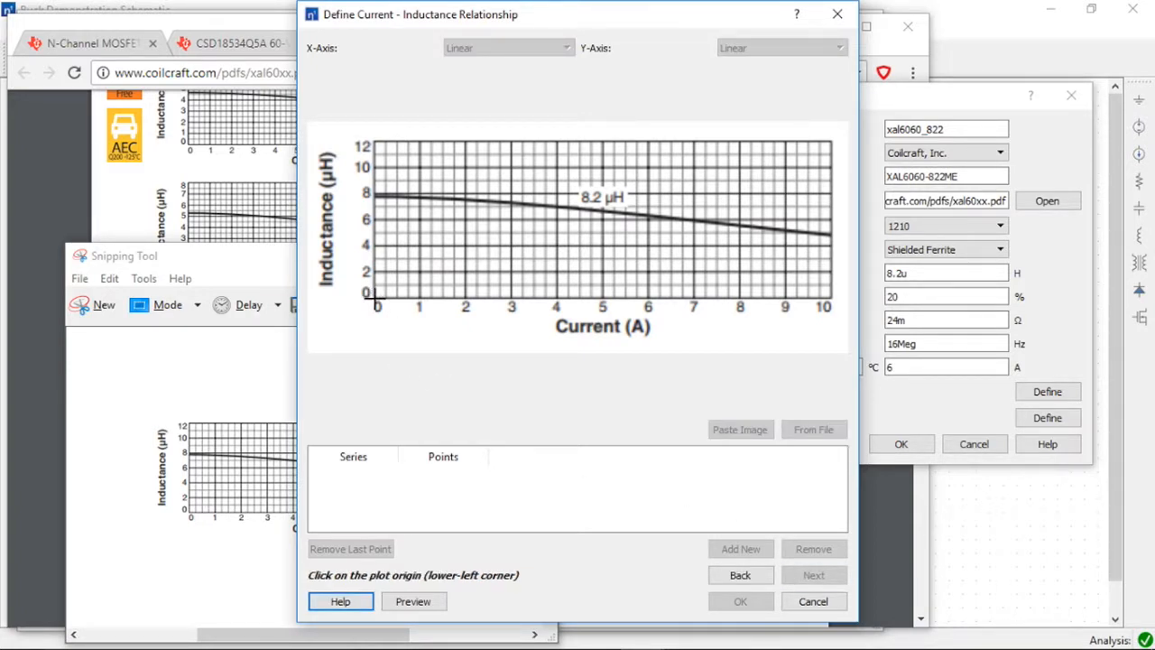
- Calibrate the graph from its origin, setting the rightmost X-axis marker to 10 A and the uppermost Y-axis marker to 12u H
click(377, 295)
click(583, 356)
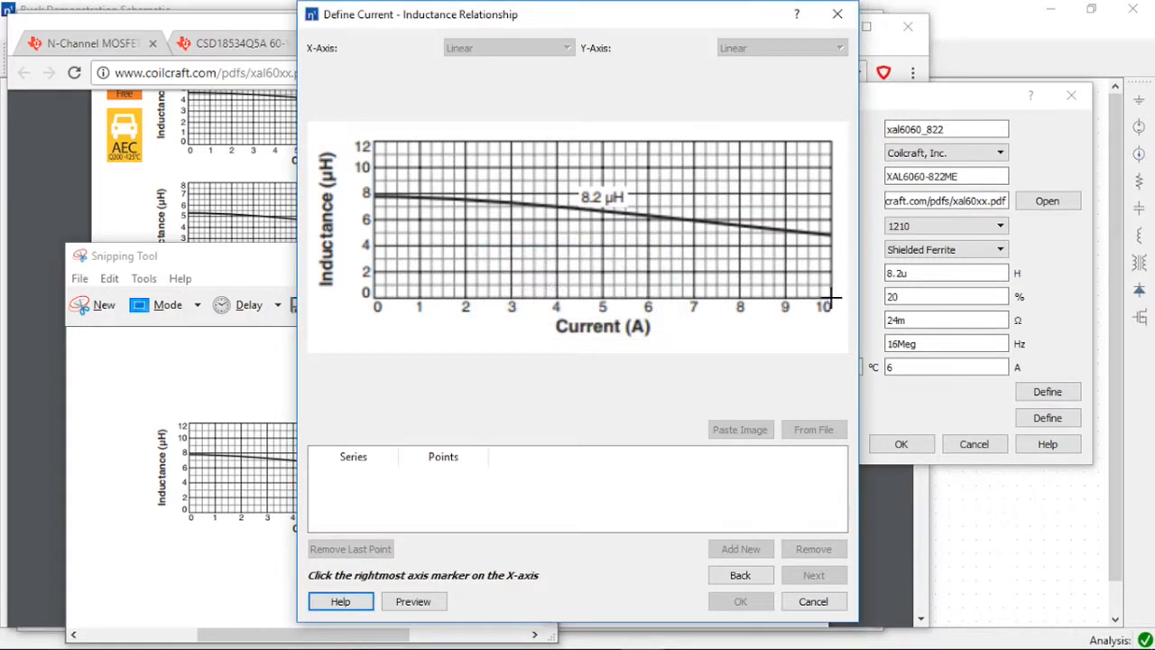
click(830, 297)
text(10)
key(Return)
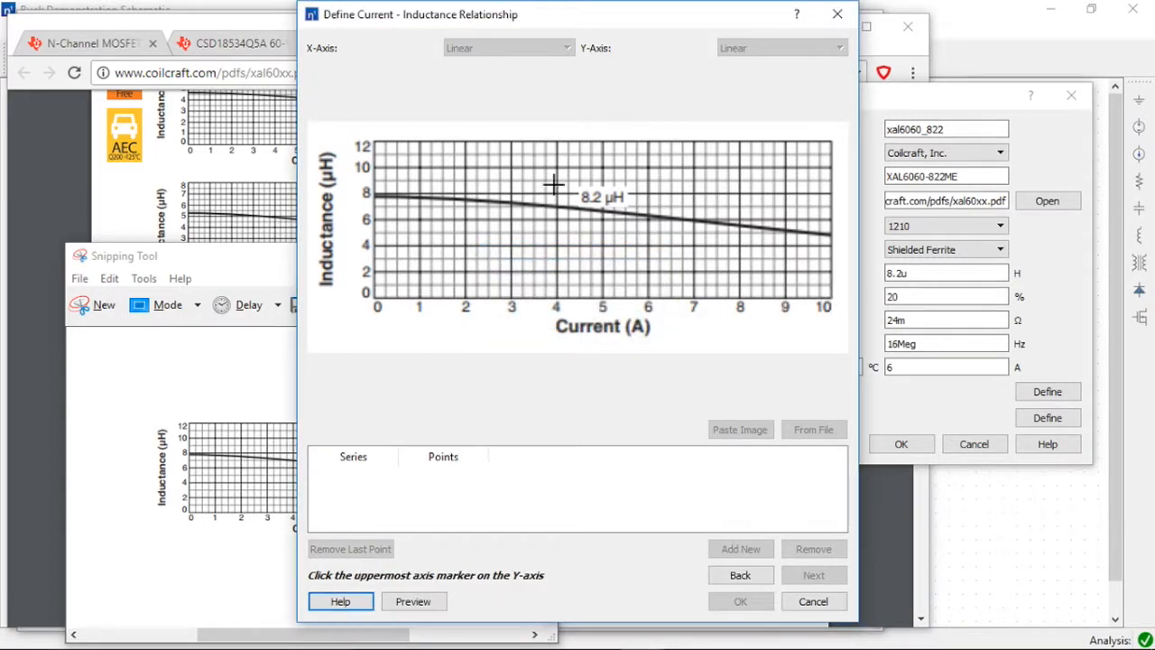
click(375, 141)
text(12u)
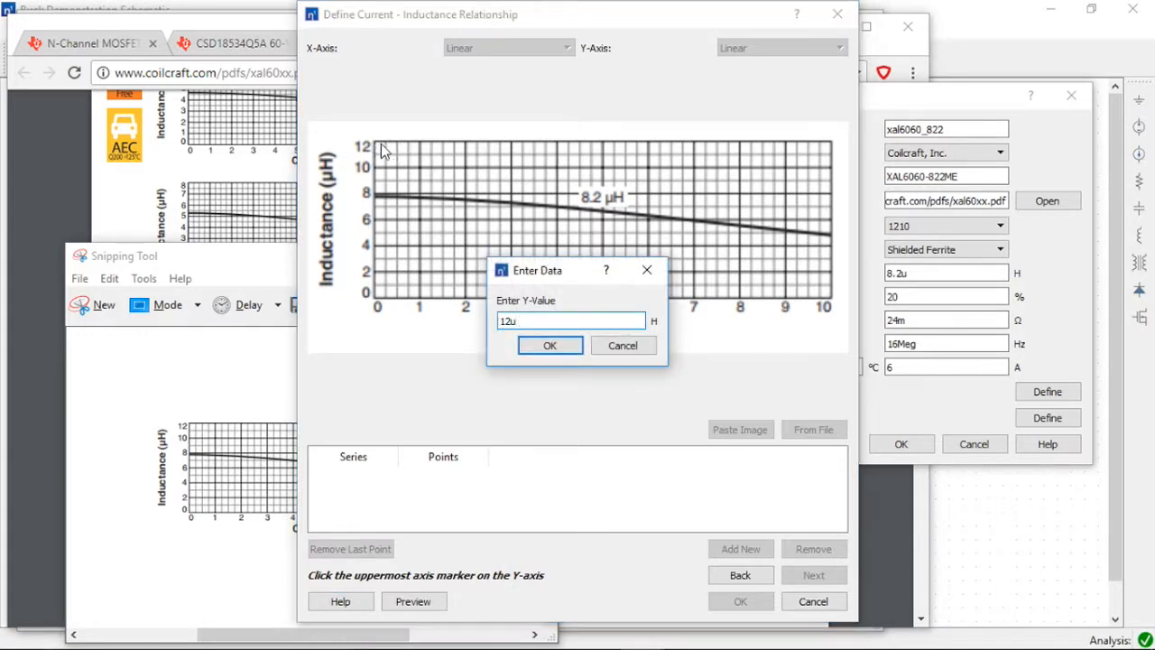
key(Return)
- Add a data series, trace the 8.2 µH curve with eight points from 0 to about 10 A, preview the fit and accept it
click(738, 548)
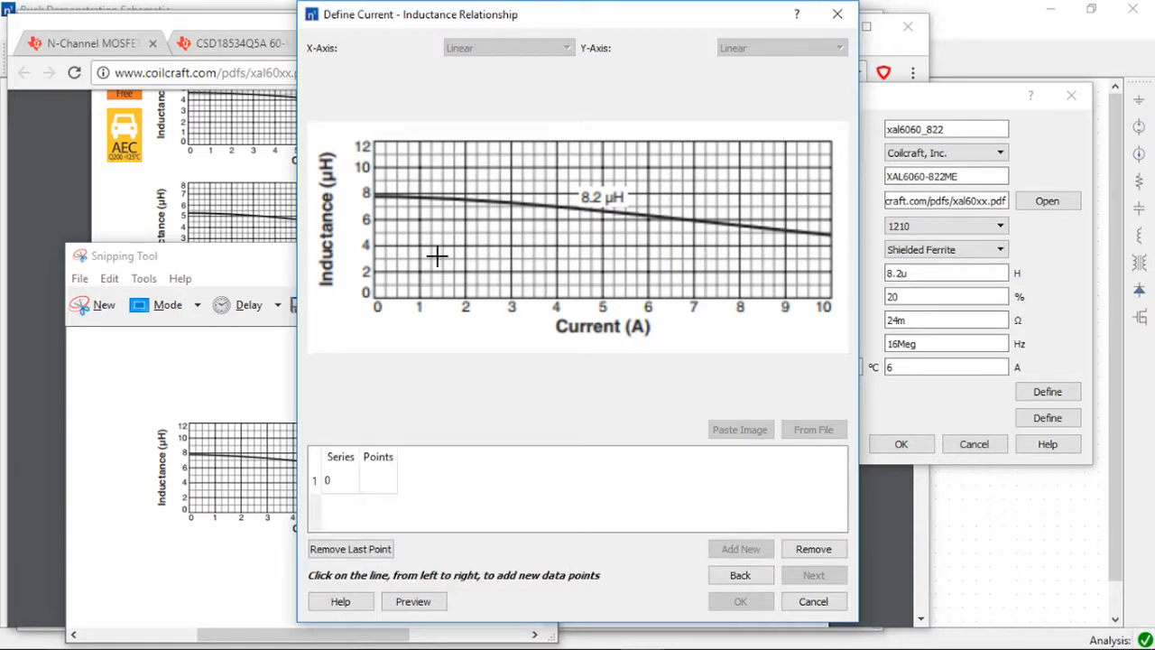
click(376, 196)
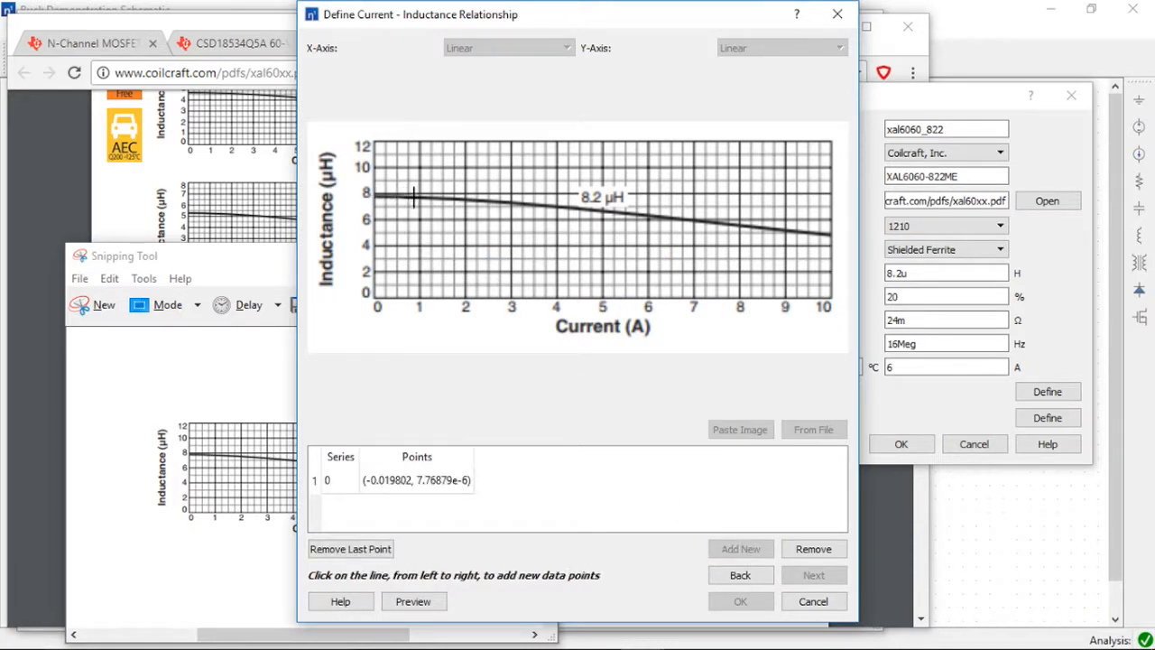
click(415, 197)
click(461, 199)
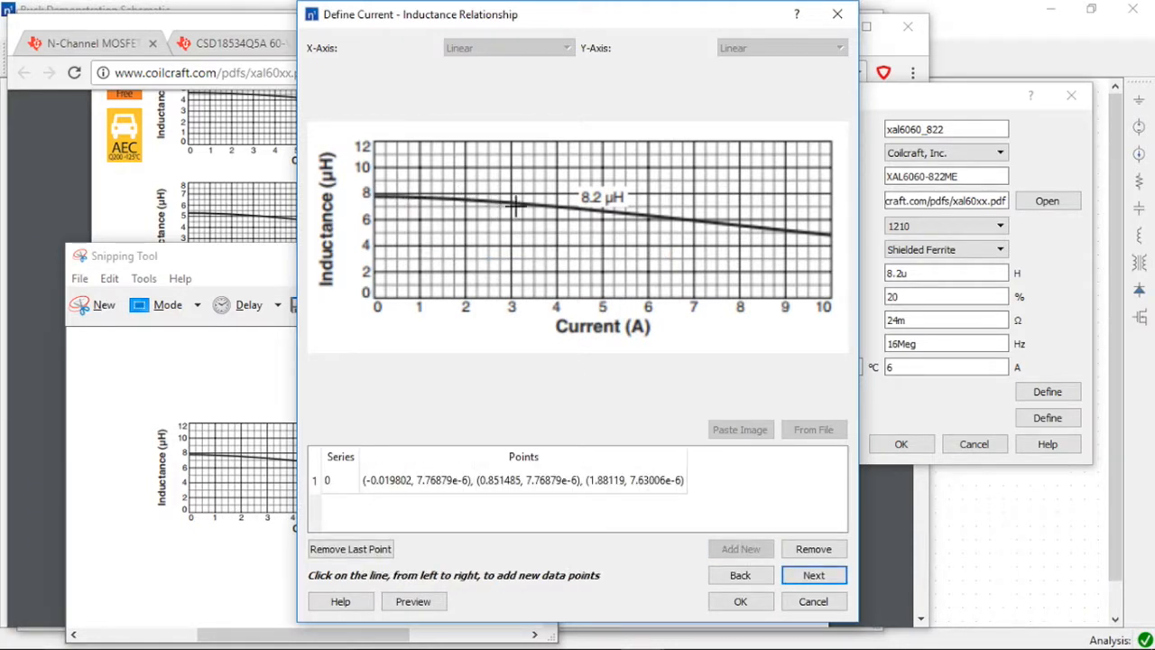
click(516, 202)
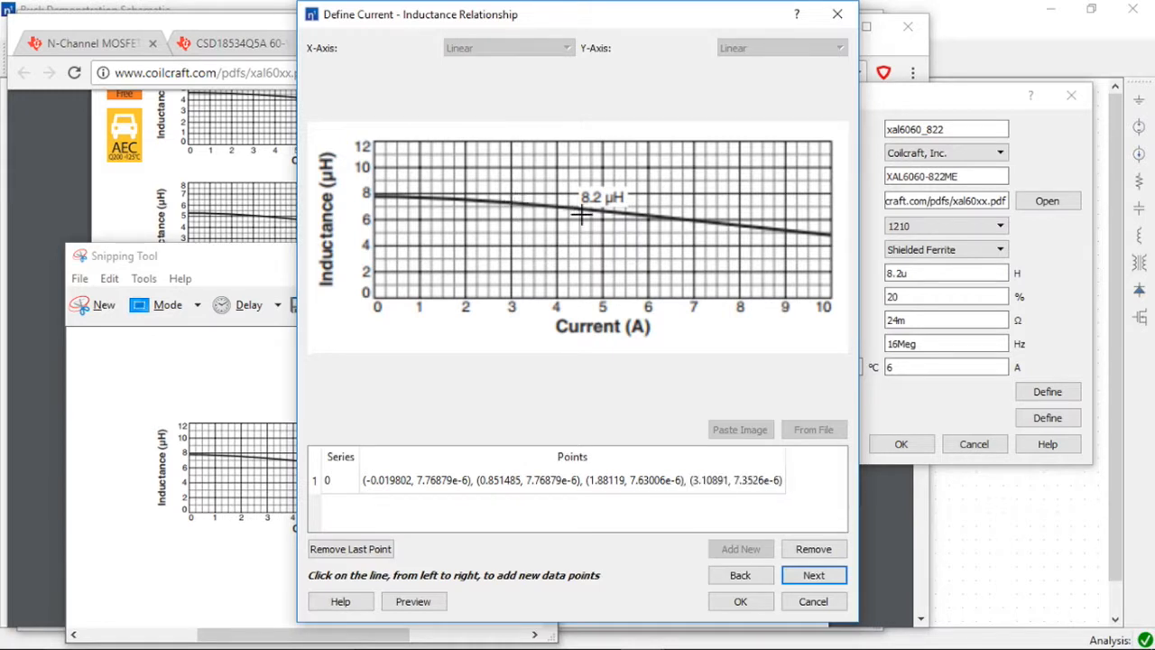
click(597, 211)
click(668, 219)
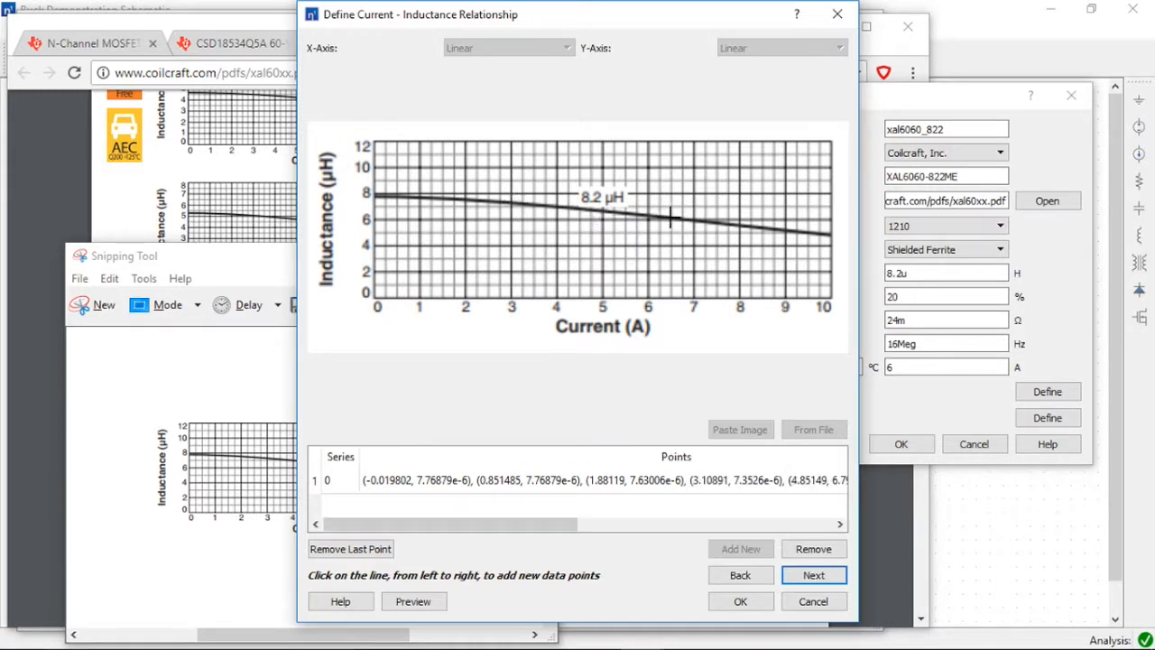
click(747, 227)
click(819, 232)
click(422, 601)
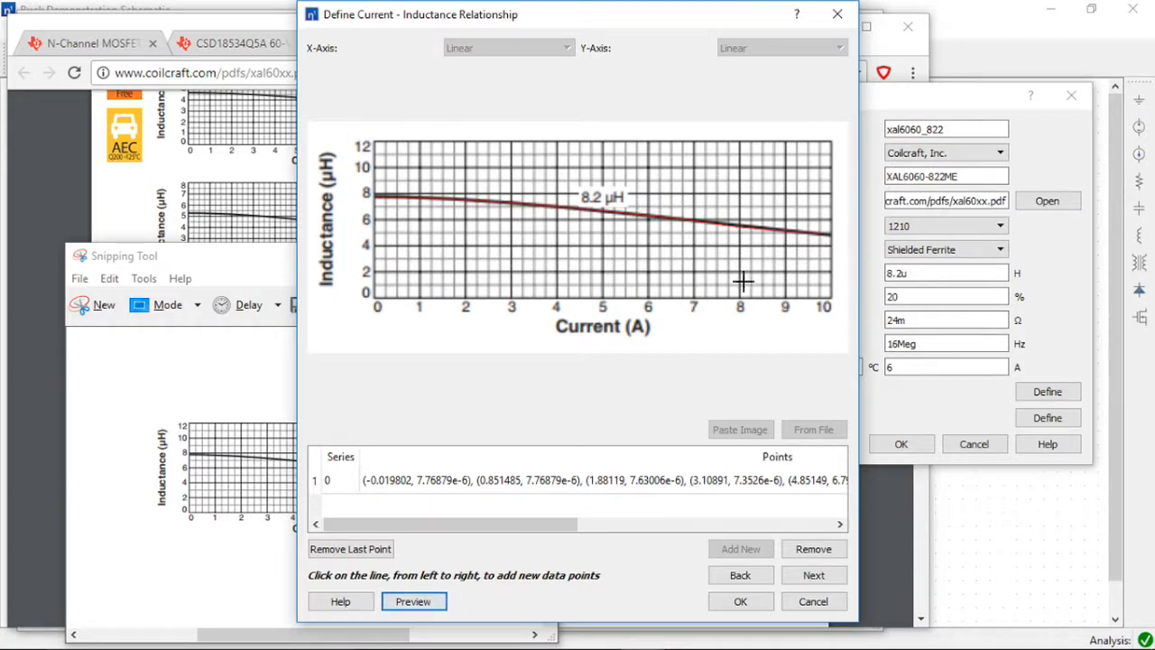
click(740, 601)
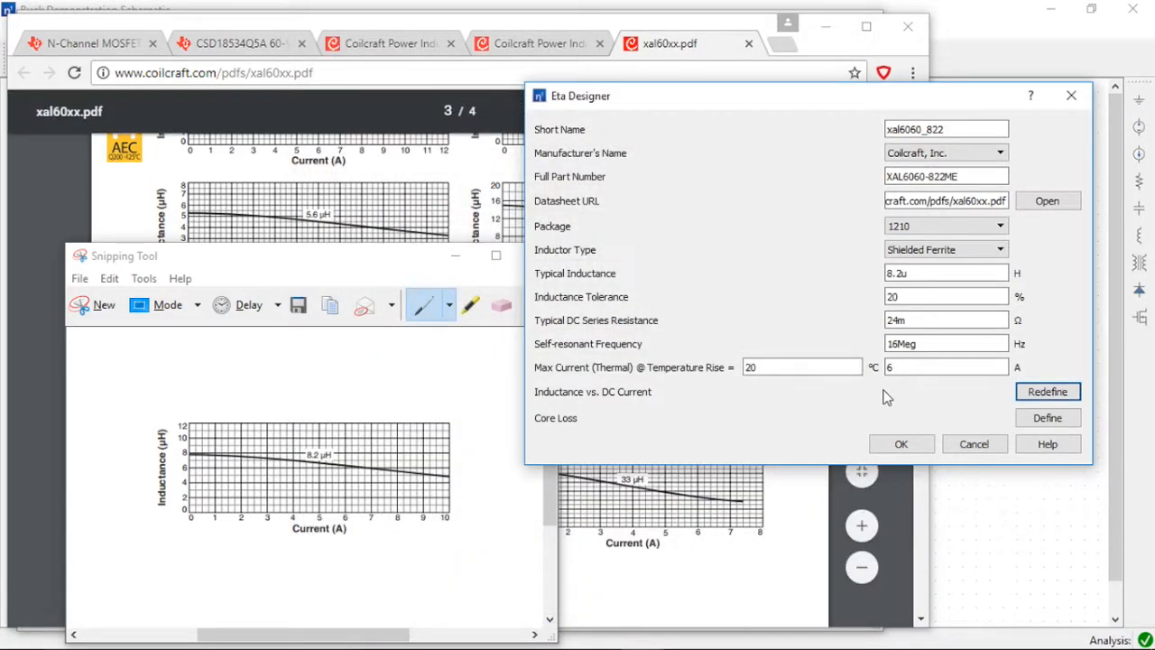
- Generate suggested points for the inductor's core loss and place that table beside Coilcraft's Power Inductor Analysis & Comparison Tool
click(1042, 418)
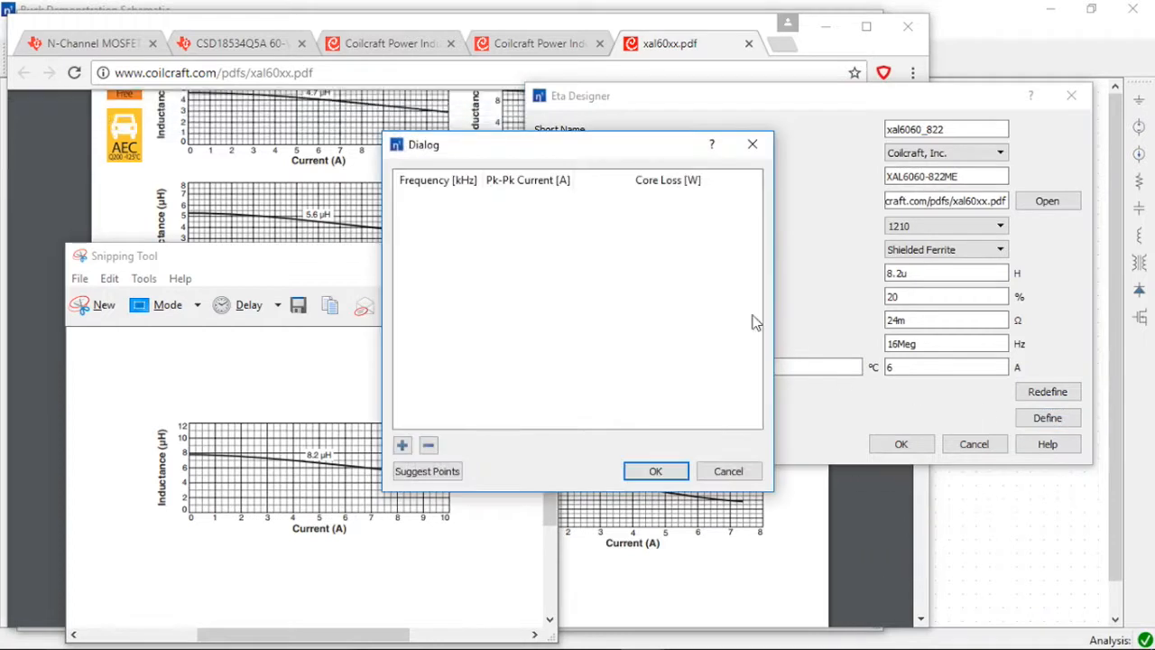
drag(574, 149, 516, 99)
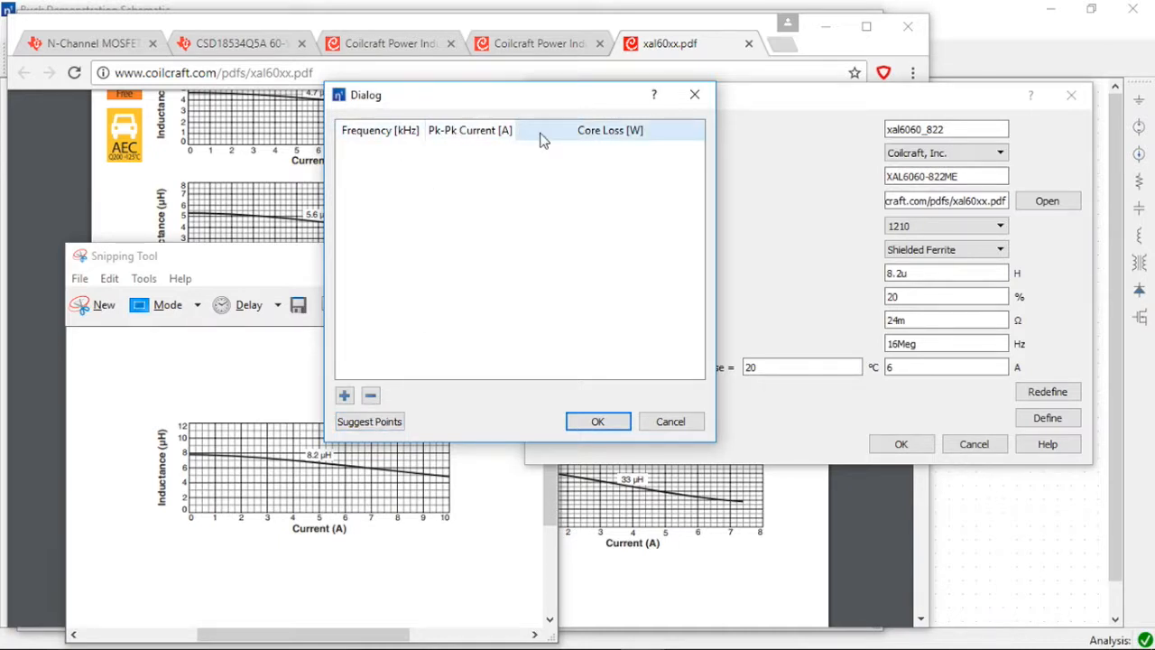
click(369, 421)
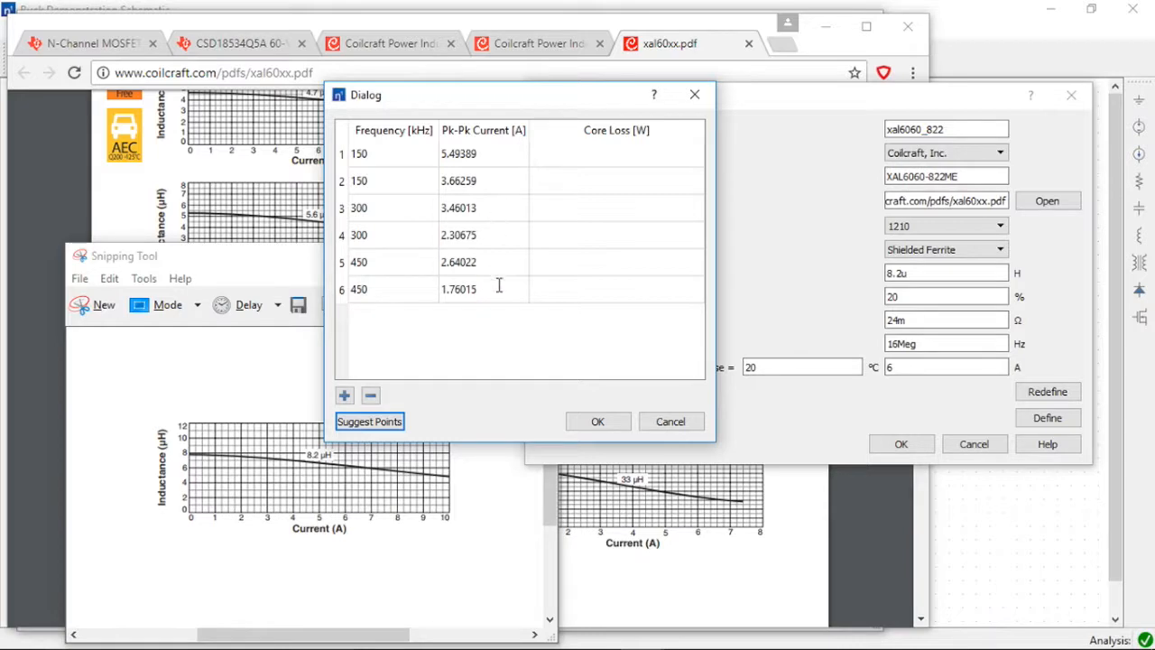
drag(520, 83, 797, 248)
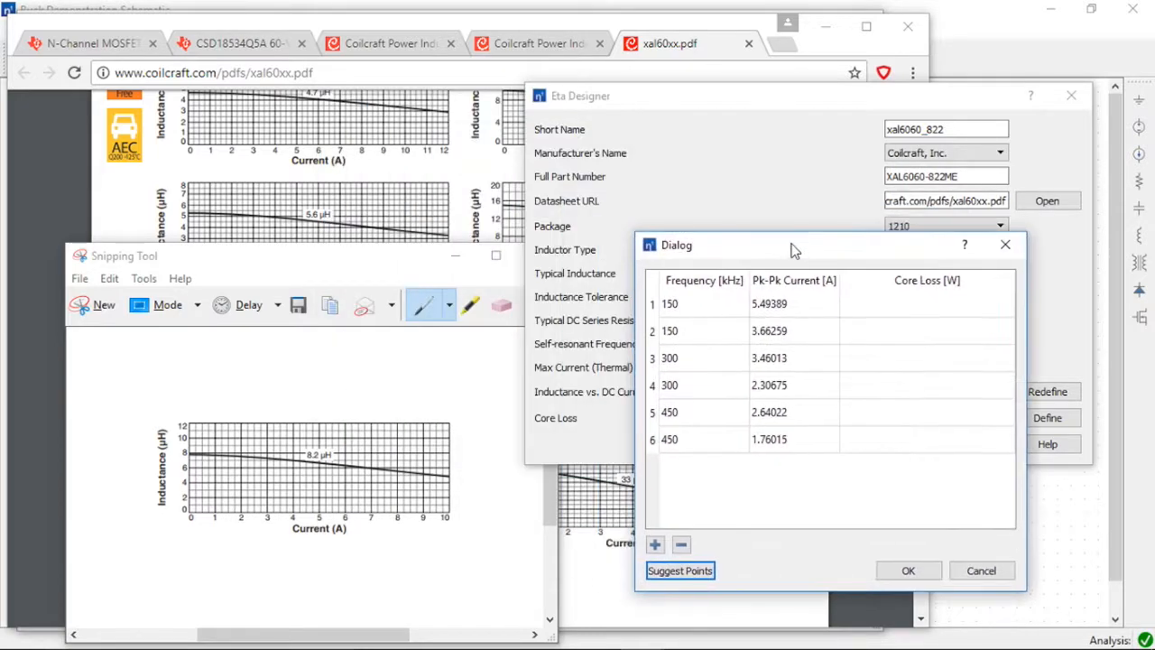
click(551, 43)
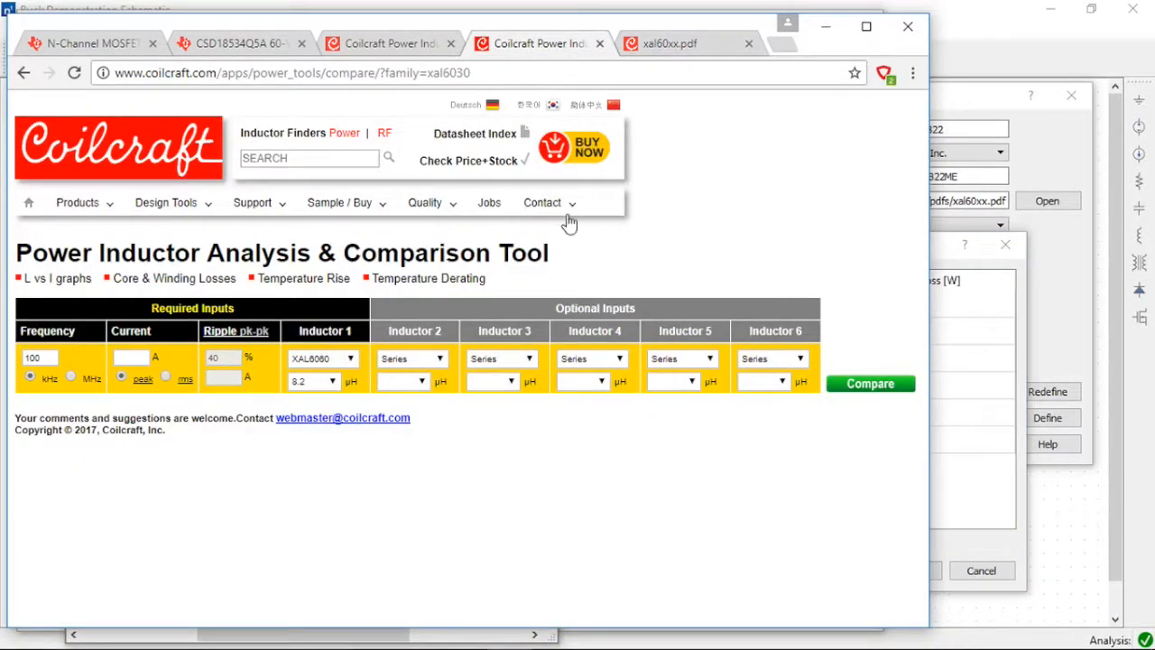
click(941, 269)
drag(832, 253, 965, 268)
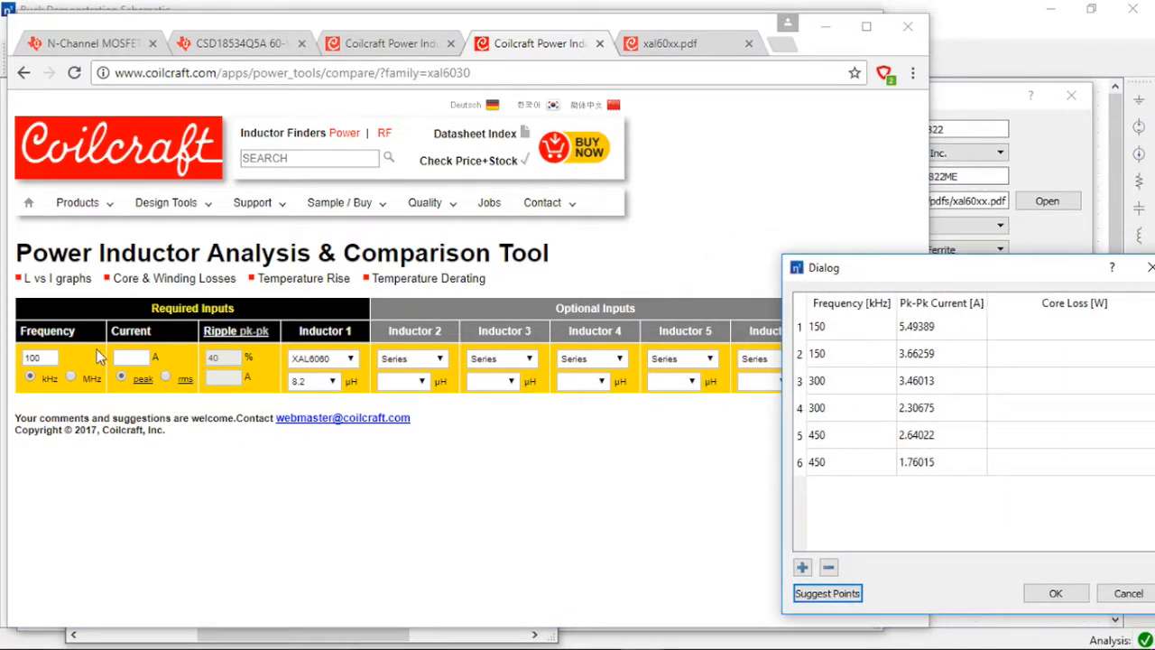
- In the Coilcraft tool, set the frequency to 150 kHz and the current to 4 A rms
double_click(45, 357)
text(15)
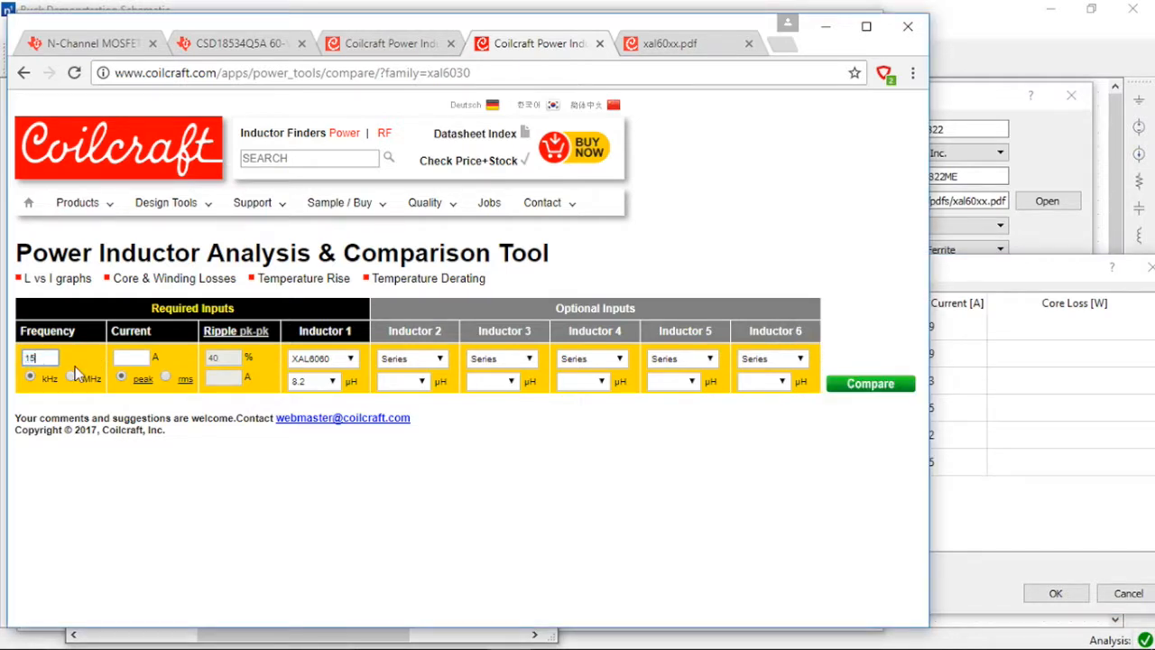
text(0)
click(165, 376)
text(4)
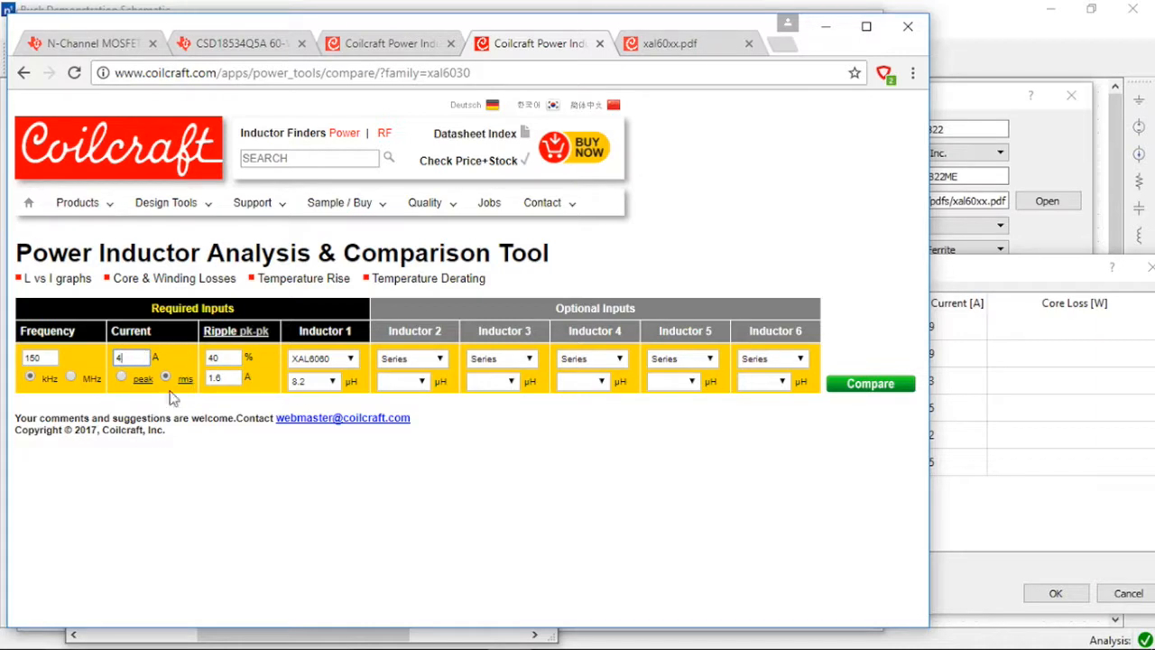
- Set the peak-to-peak ripple to 5.5 A, run the comparison and examine the total-loss breakdown for the XAL6060-822
click(1019, 520)
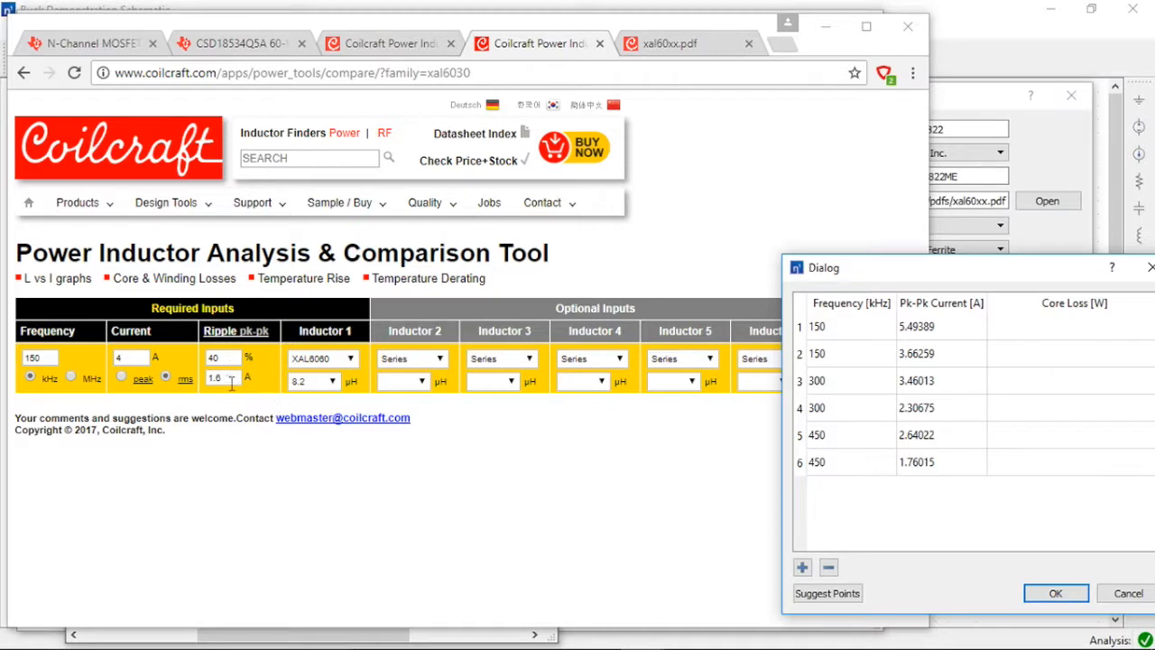
drag(231, 383, 197, 379)
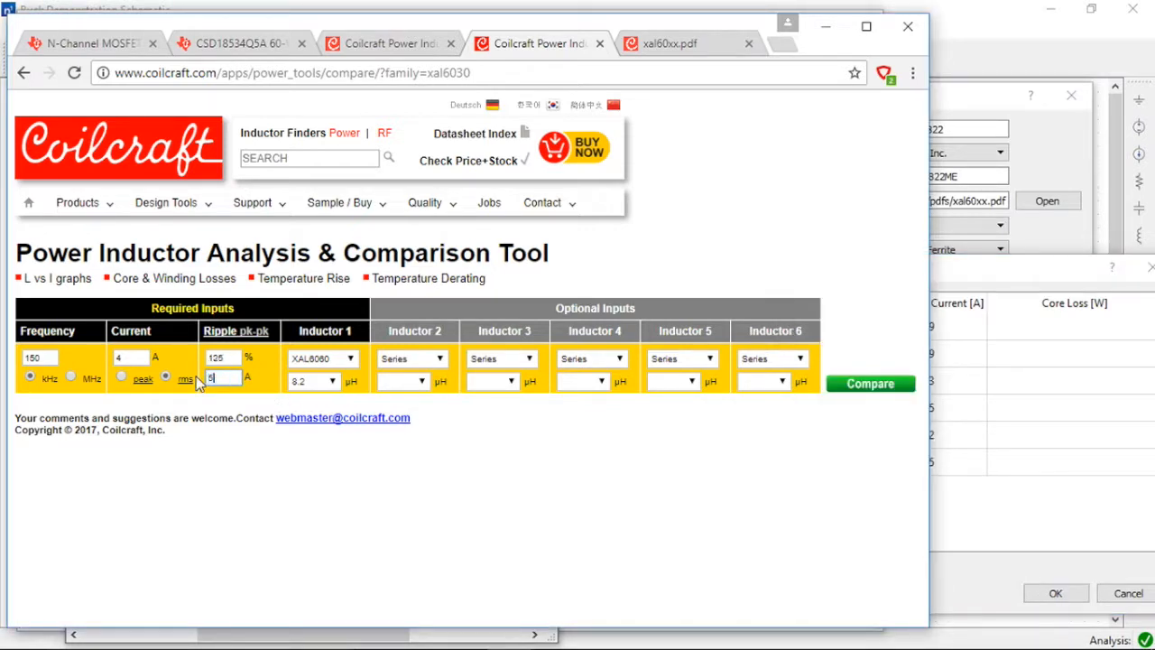
text(5.5)
key(Tab)
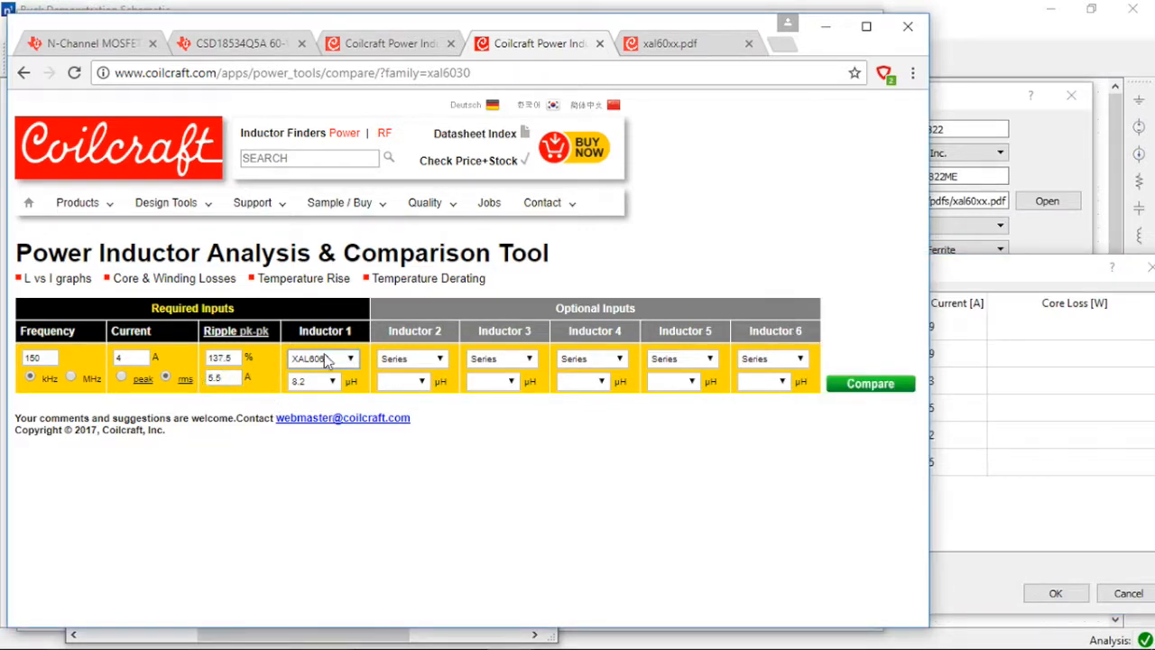
click(872, 390)
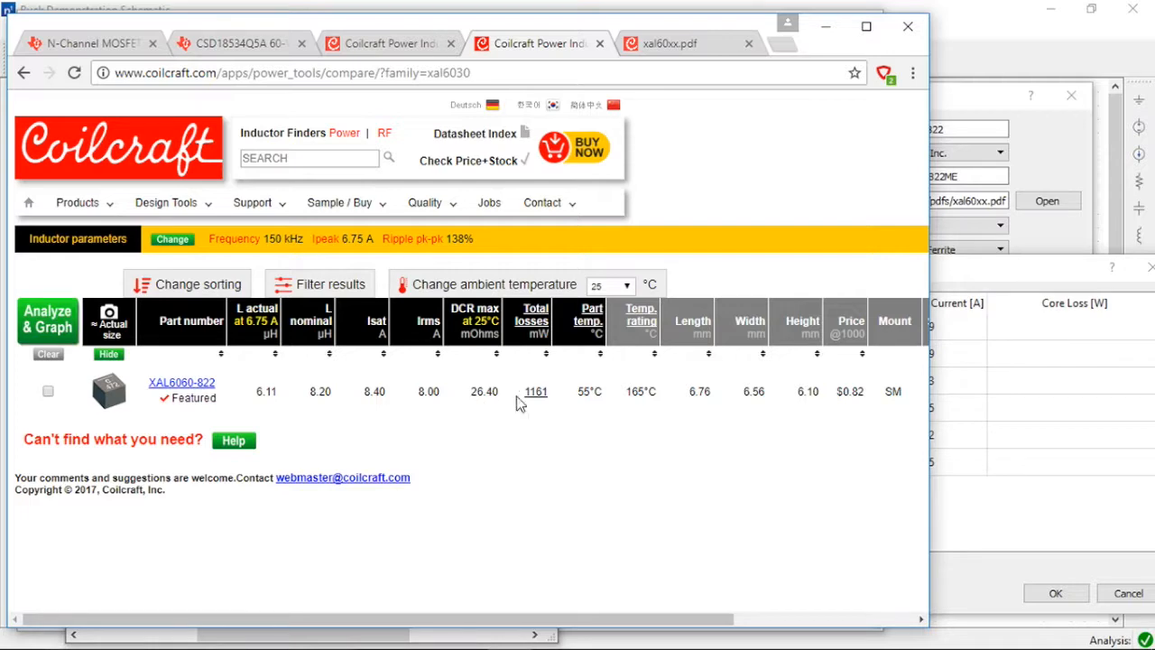
click(533, 395)
mouse_move(538, 401)
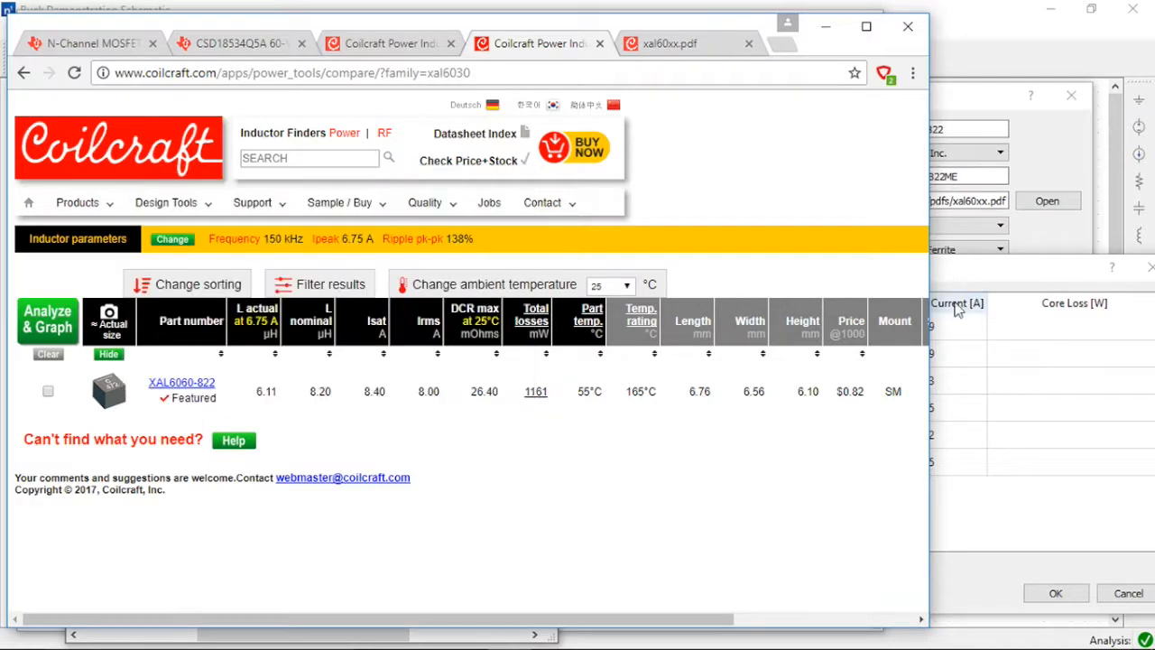
- Enter 777m W as the core loss for the 150 kHz, 5.49389 A point in Eta Designer
double_click(1032, 330)
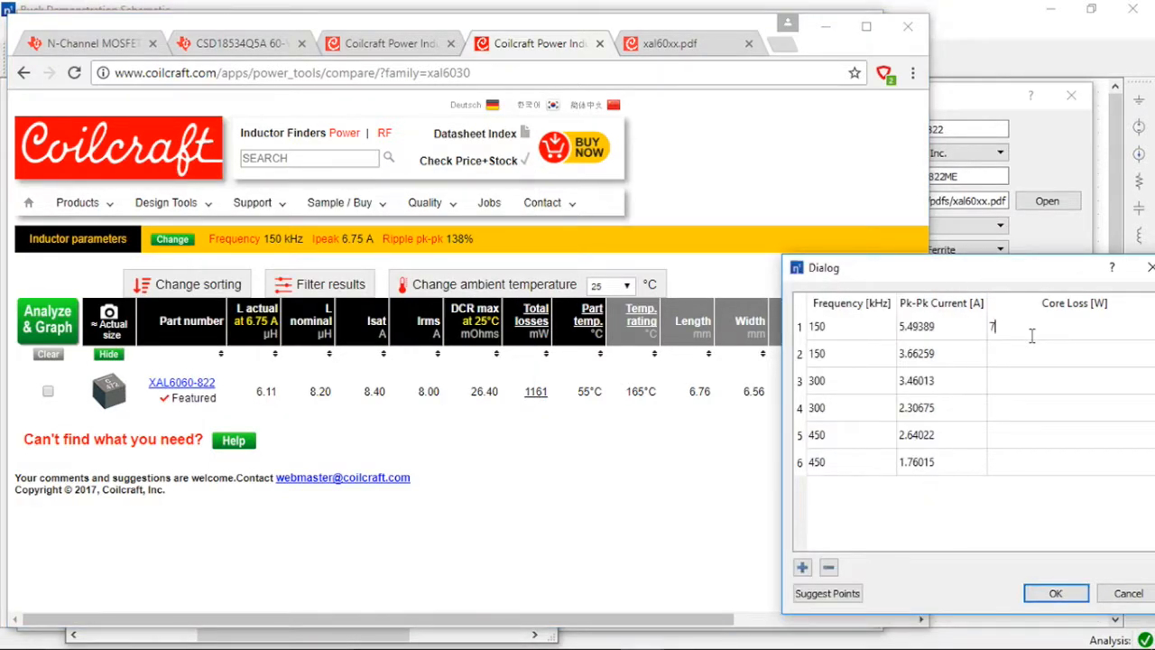
text(777m)
key(Return)
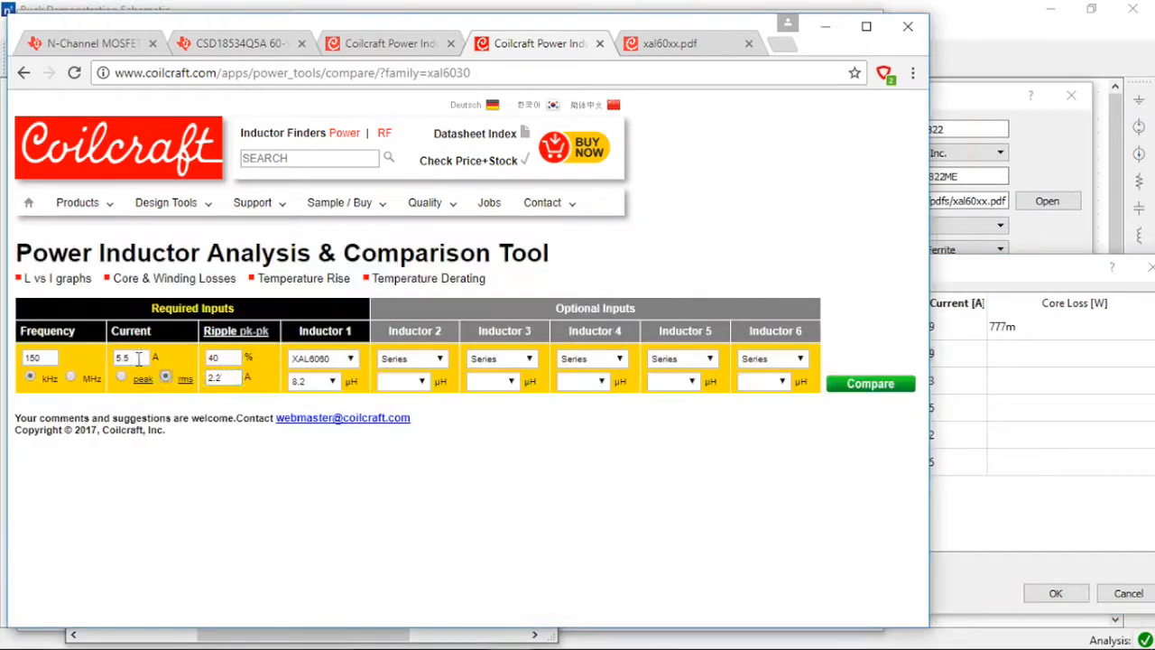
- Rerun the Coilcraft comparison at 150 kHz with 5.5 A rms and enter 318m W as the 3.66259 A point's core loss
click(848, 382)
click(1019, 352)
text(318m)
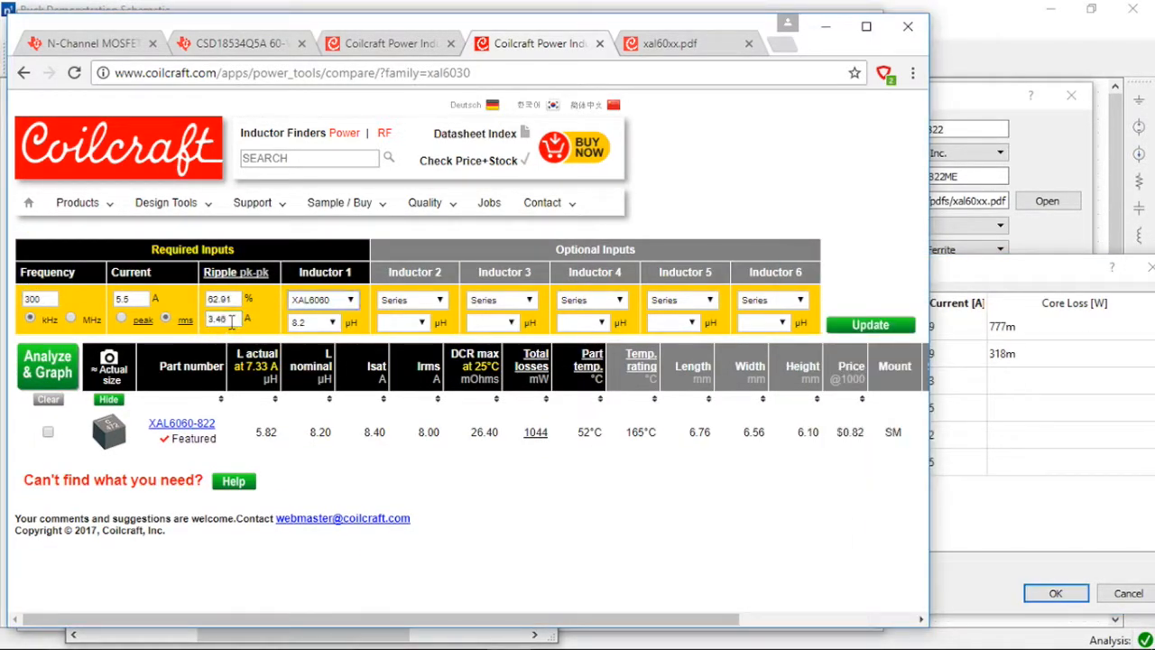
- Using Coilcraft loss comparisons, enter core losses of 840m W and 344m W for the 300 kHz points and 848m W for 450 kHz, 2.64022 A
key(Return)
click(1010, 370)
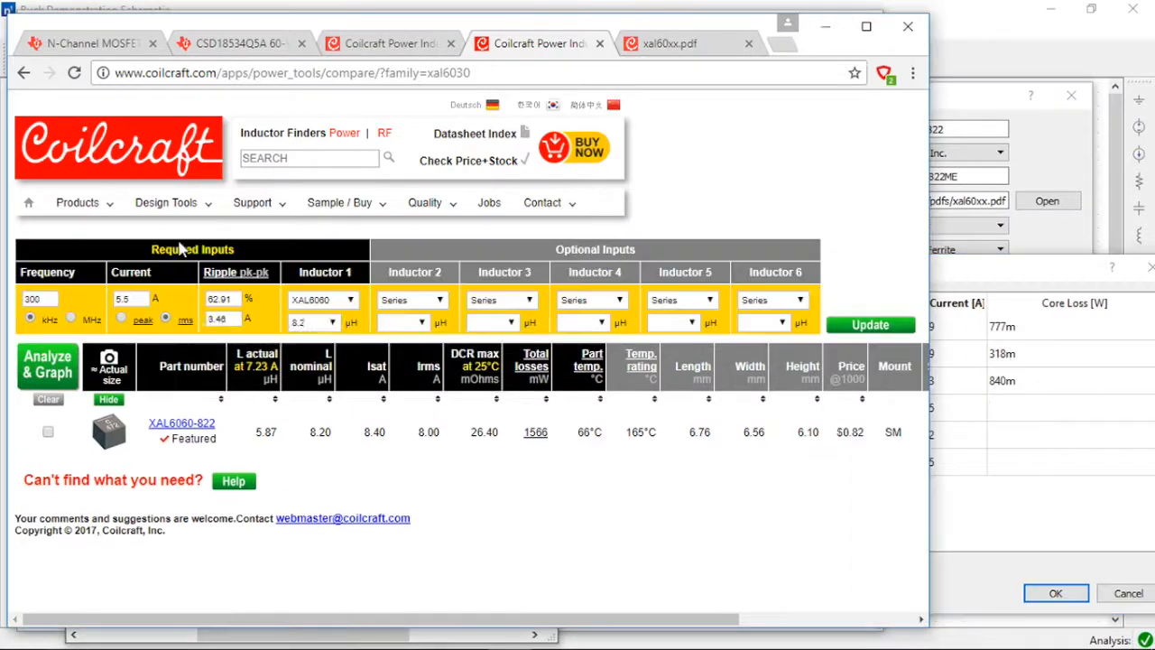
click(185, 322)
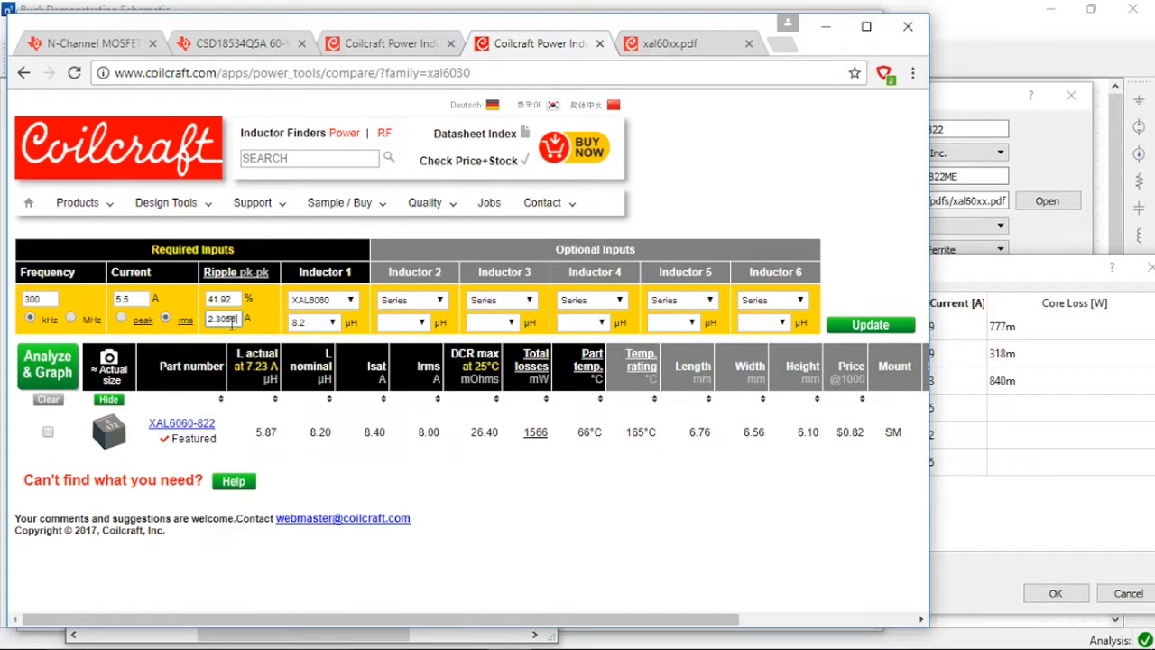
click(857, 327)
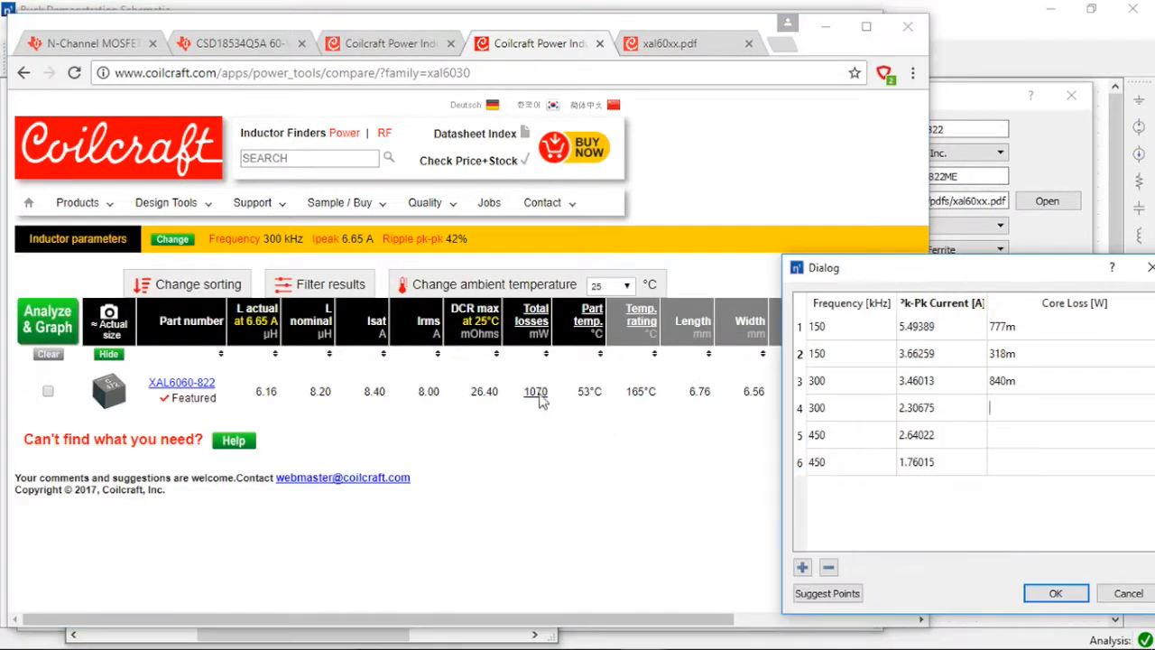
click(536, 392)
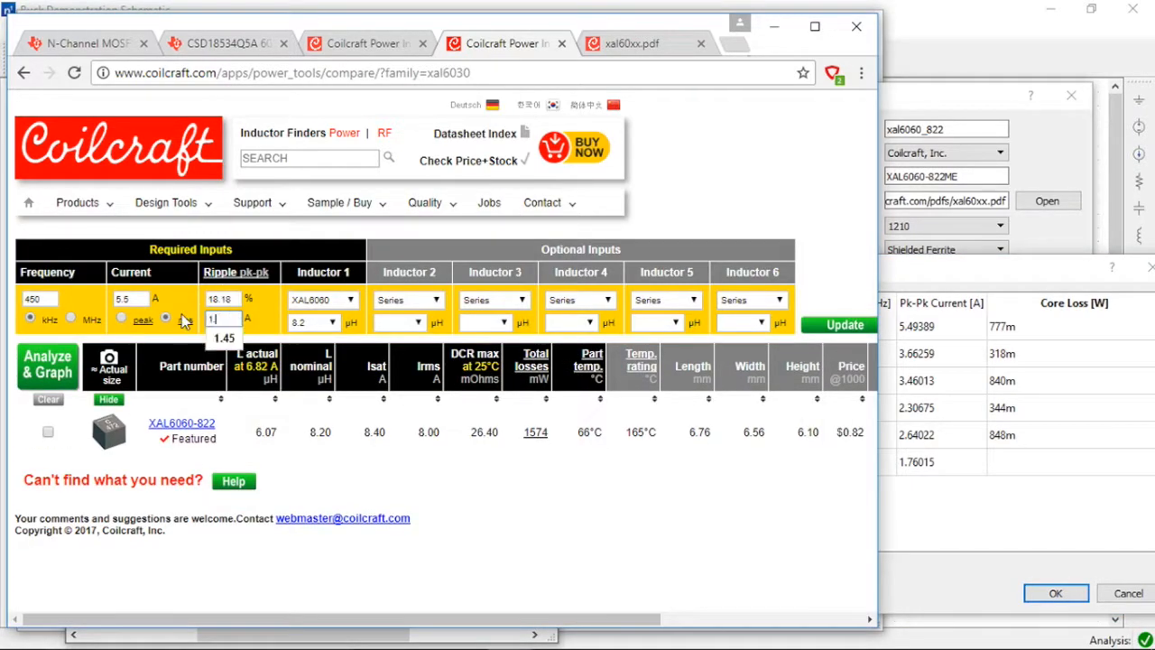
- Enter 348m W as the core loss for the 450 kHz, 1.76015 A point, and accept the core-loss table and the inductor definition
text(348m)
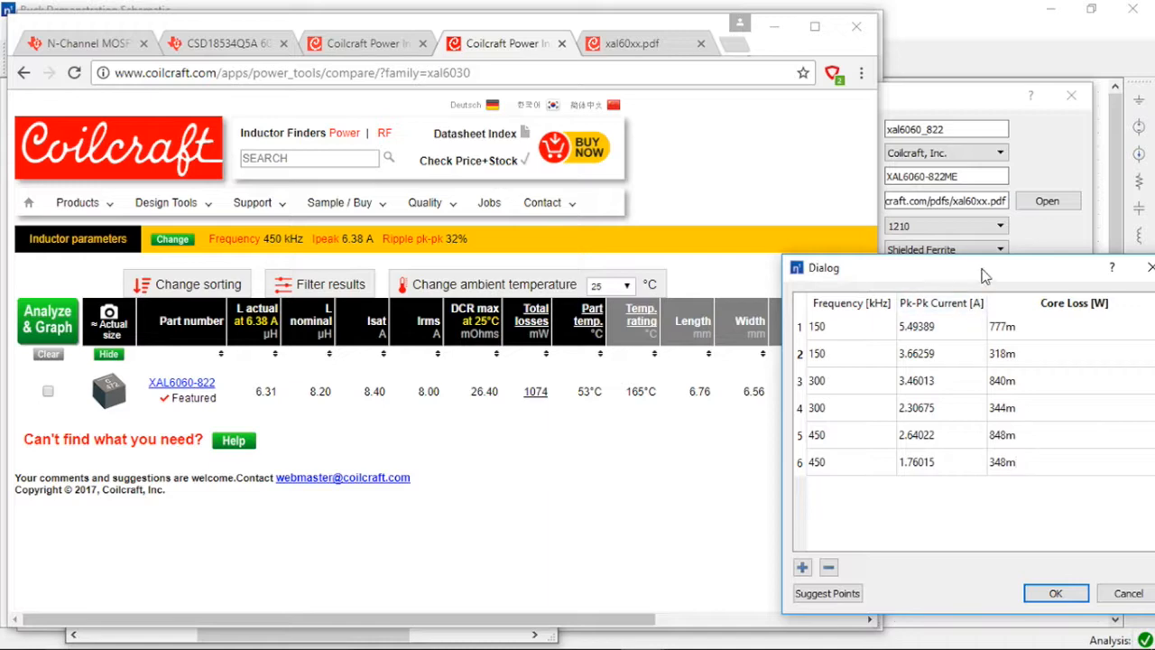
drag(986, 272, 844, 254)
click(912, 576)
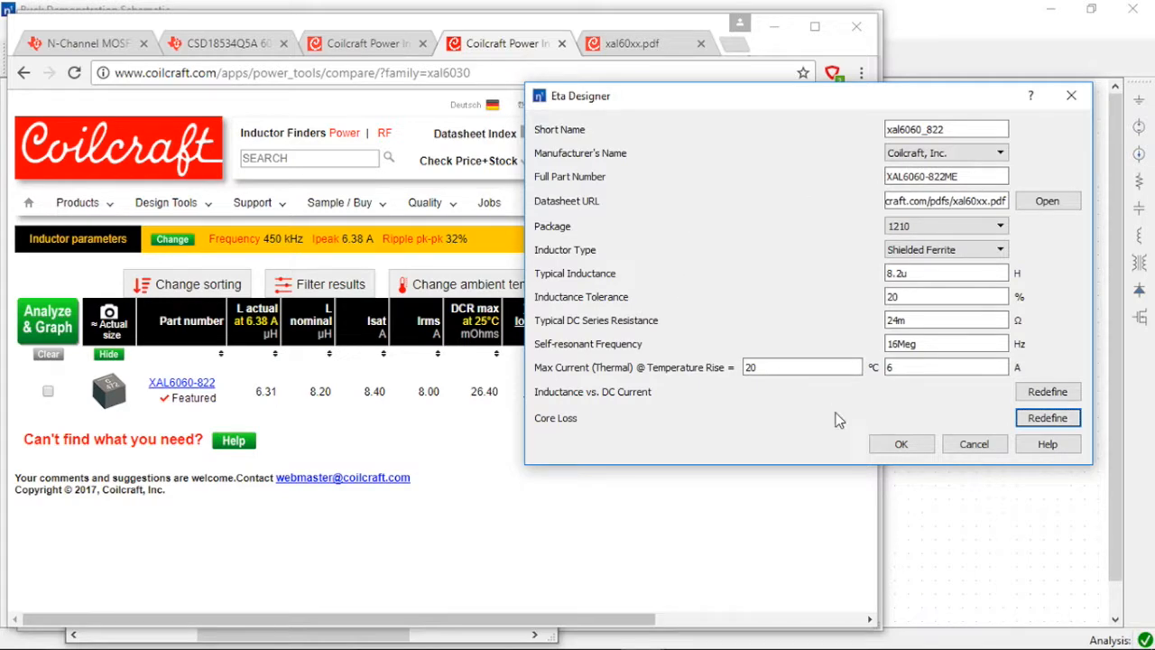
click(898, 444)
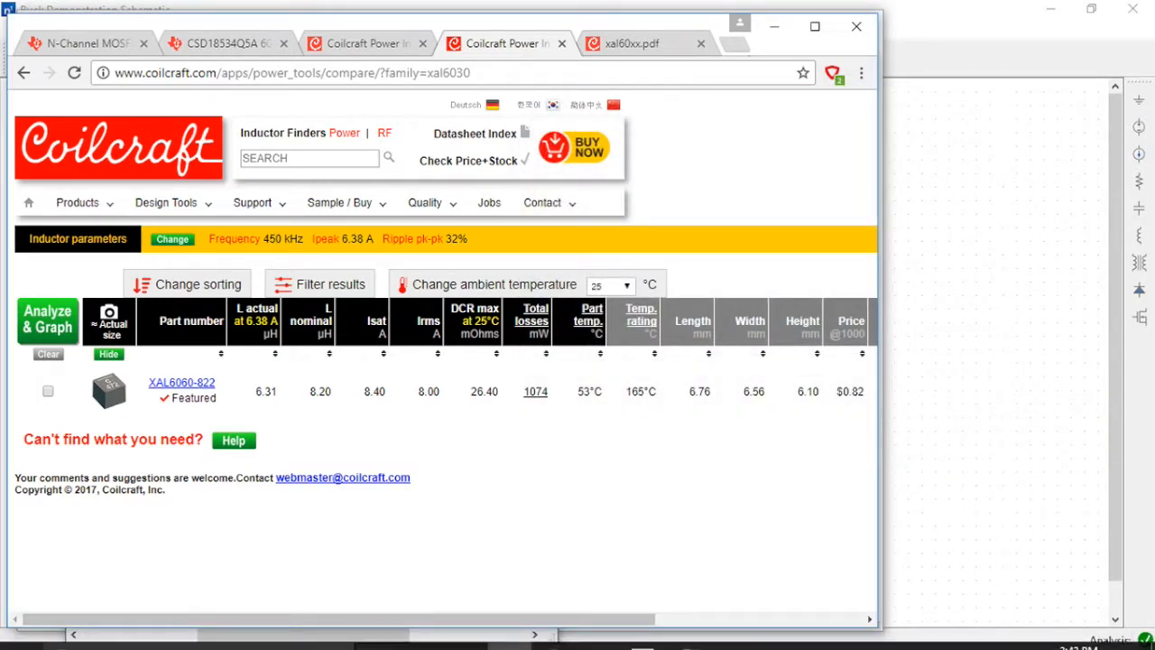
- In Eta Designer's Library Manager, add a passive package to userlib with short name xal6060 and package name XAL6060
click(641, 634)
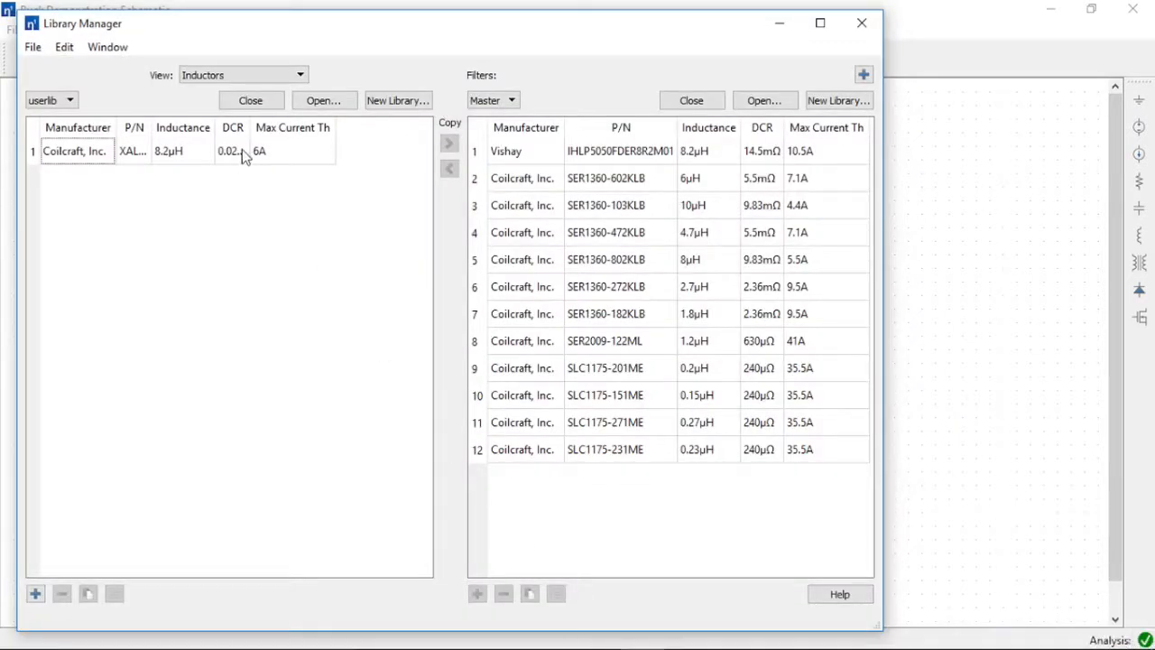
click(241, 79)
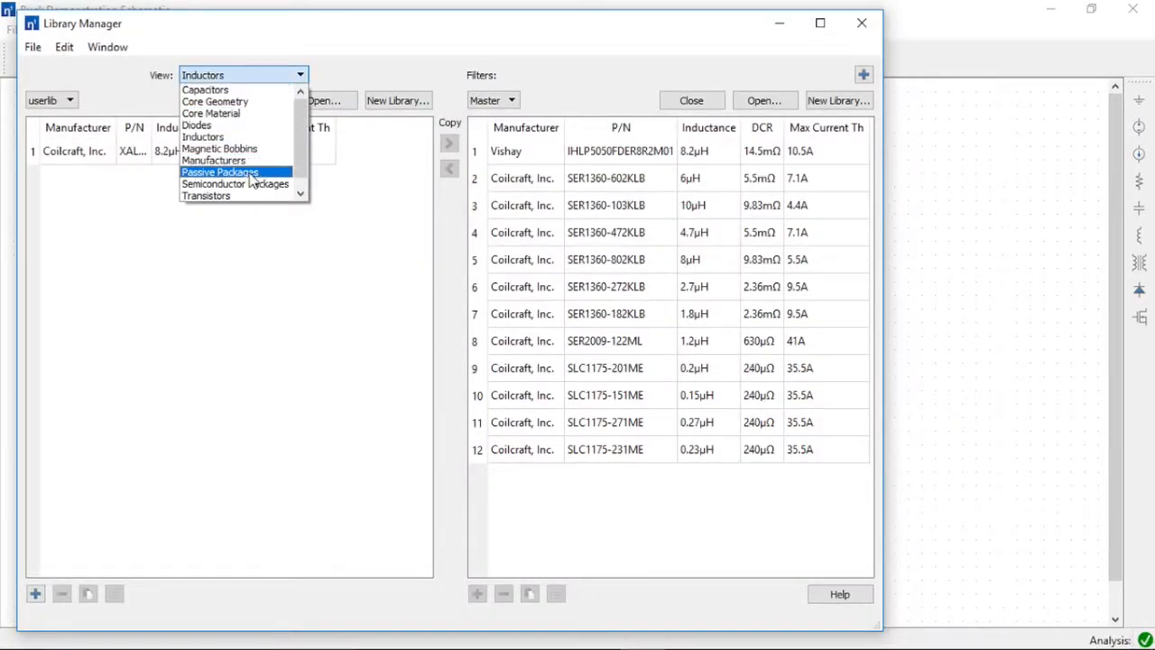
click(220, 172)
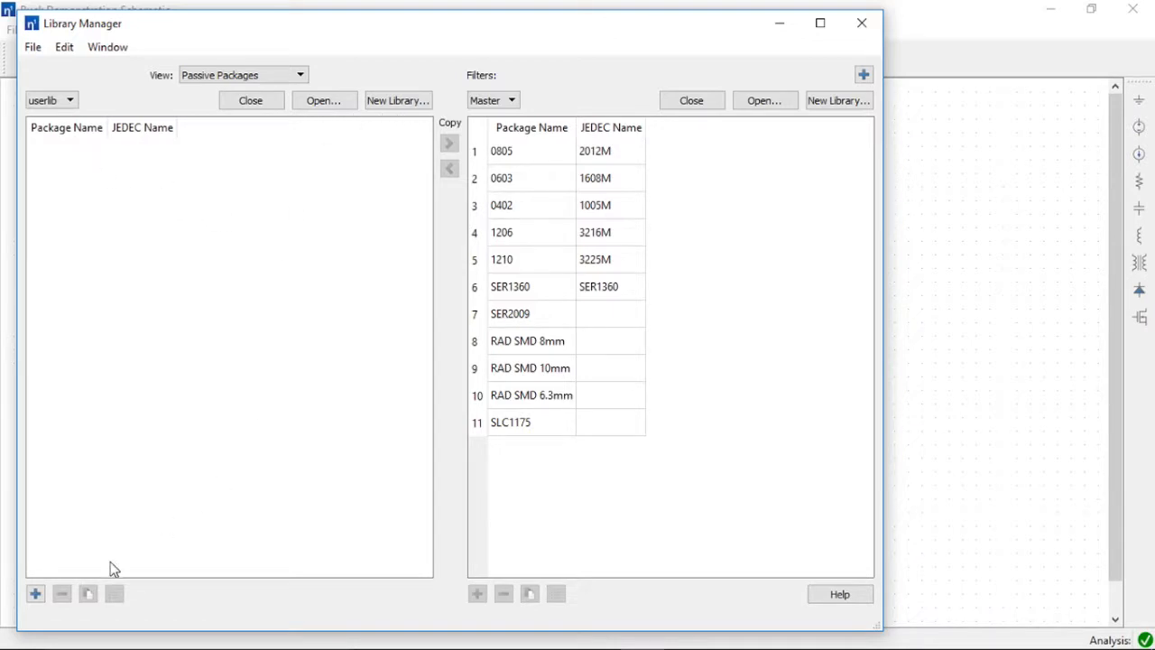
click(35, 594)
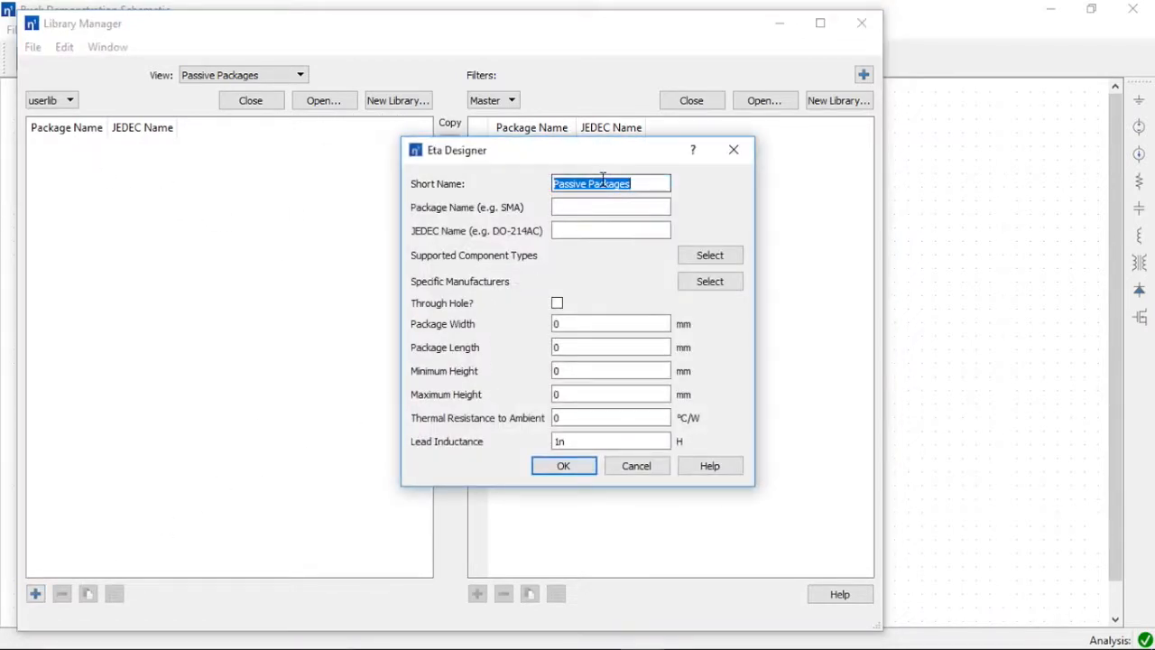
text(xal6060)
key(Tab)
text(XAL6060)
key(Tab)
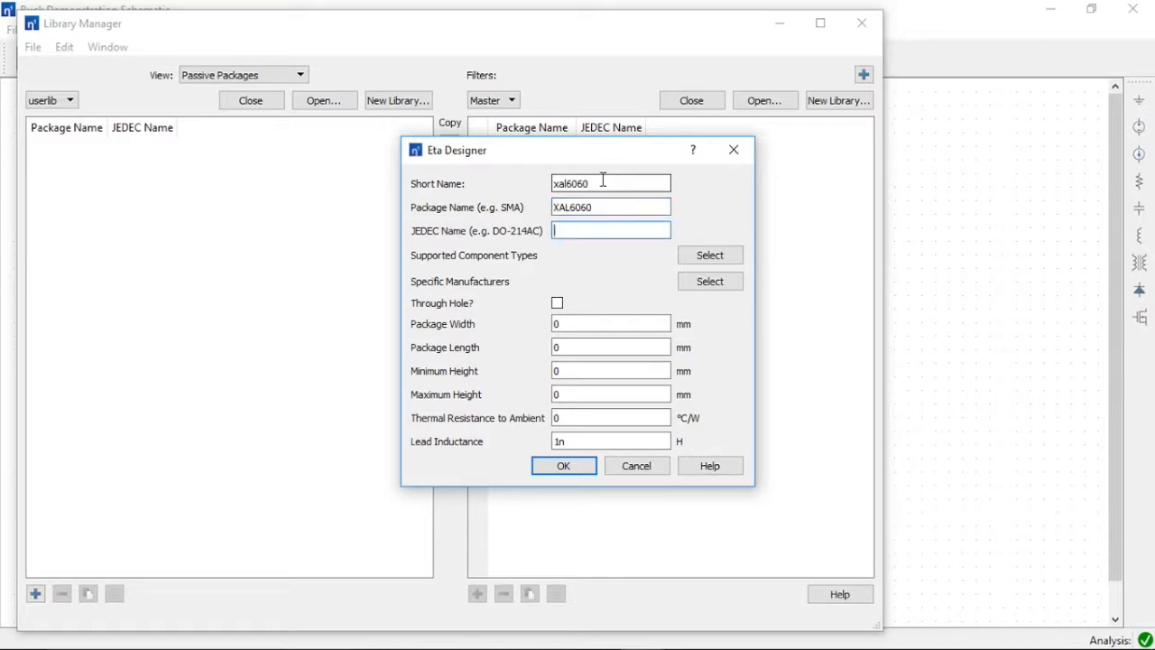
- Assign Inductors as the package's supported component type and Coilcraft, Inc. as its specific manufacturer
click(709, 254)
click(737, 290)
click(917, 455)
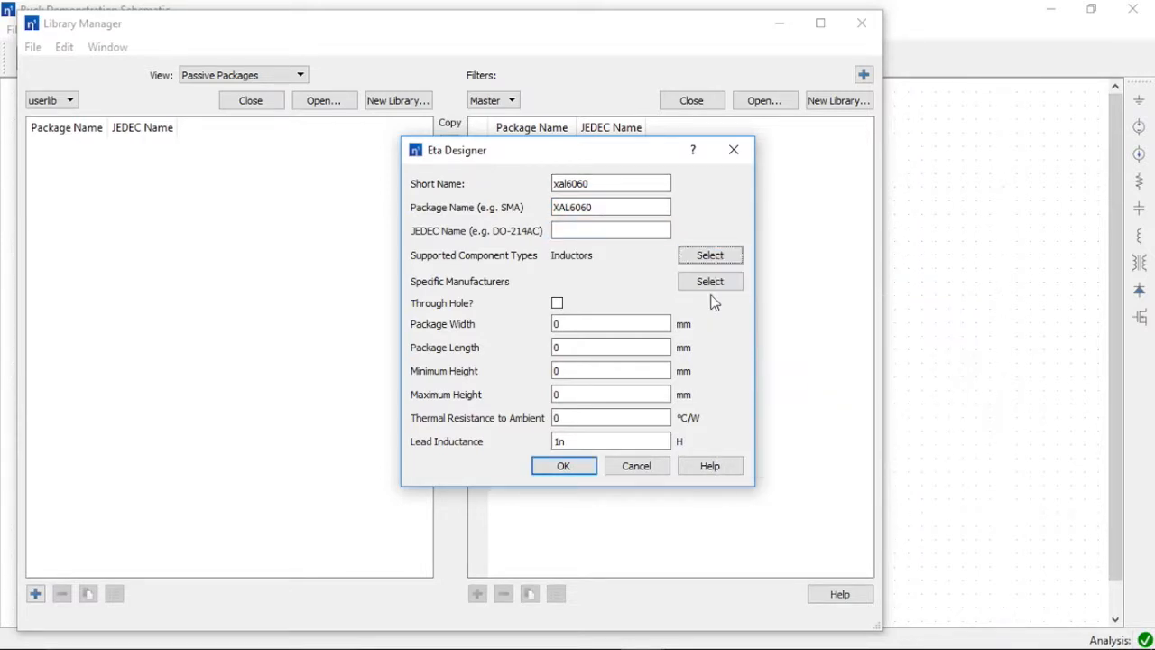
click(709, 282)
click(726, 300)
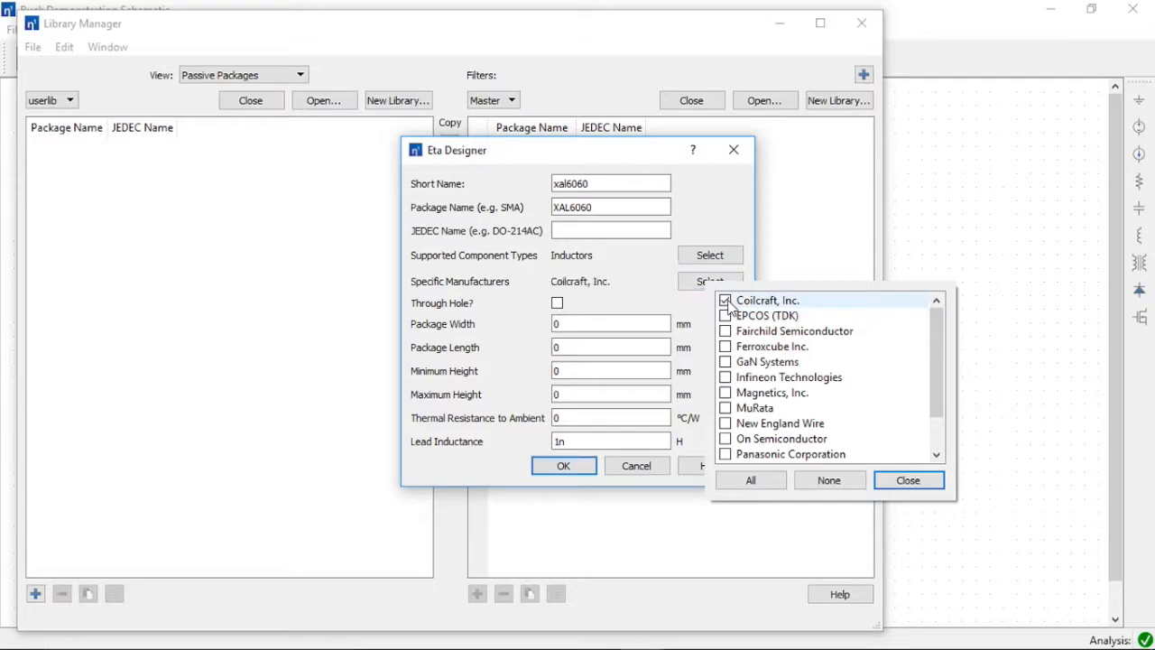
click(895, 479)
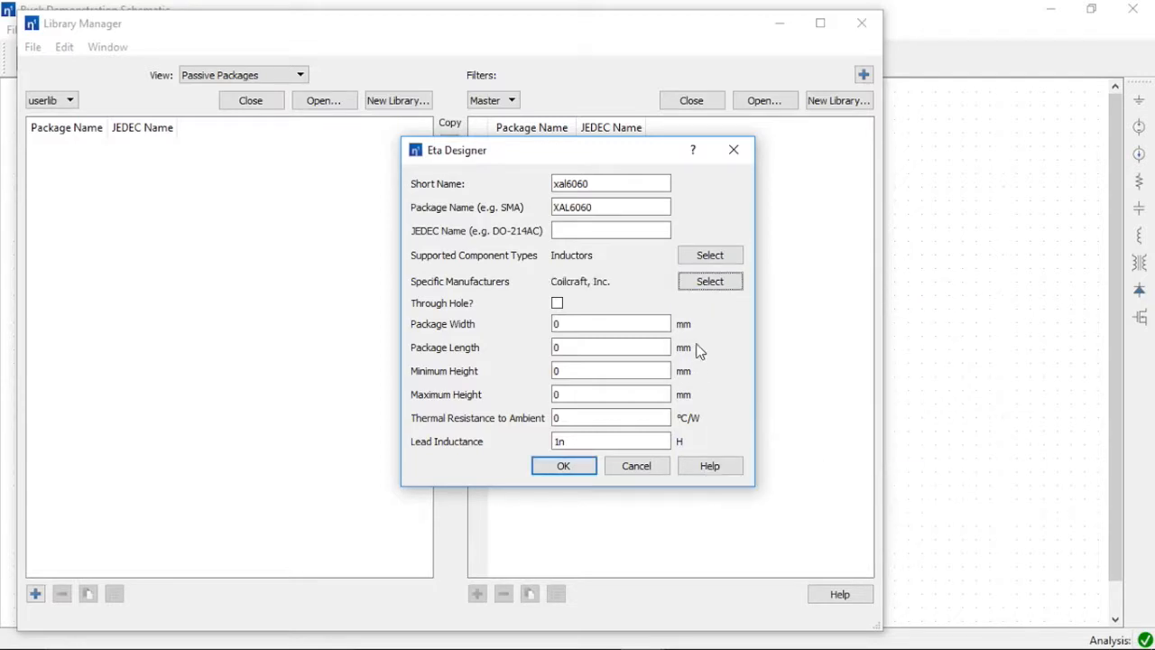
- Look up the package's outline dimensions and the -822 part's maximum height in the xal60xx.pdf datasheet in Chrome
mouse_move(578, 642)
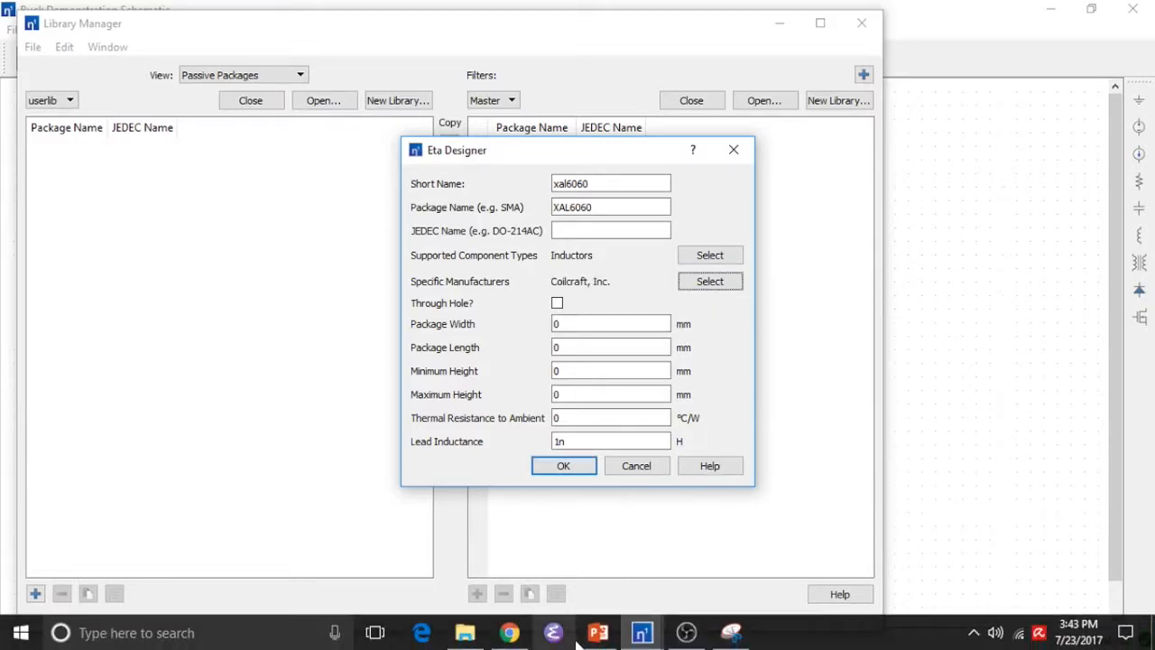
click(510, 632)
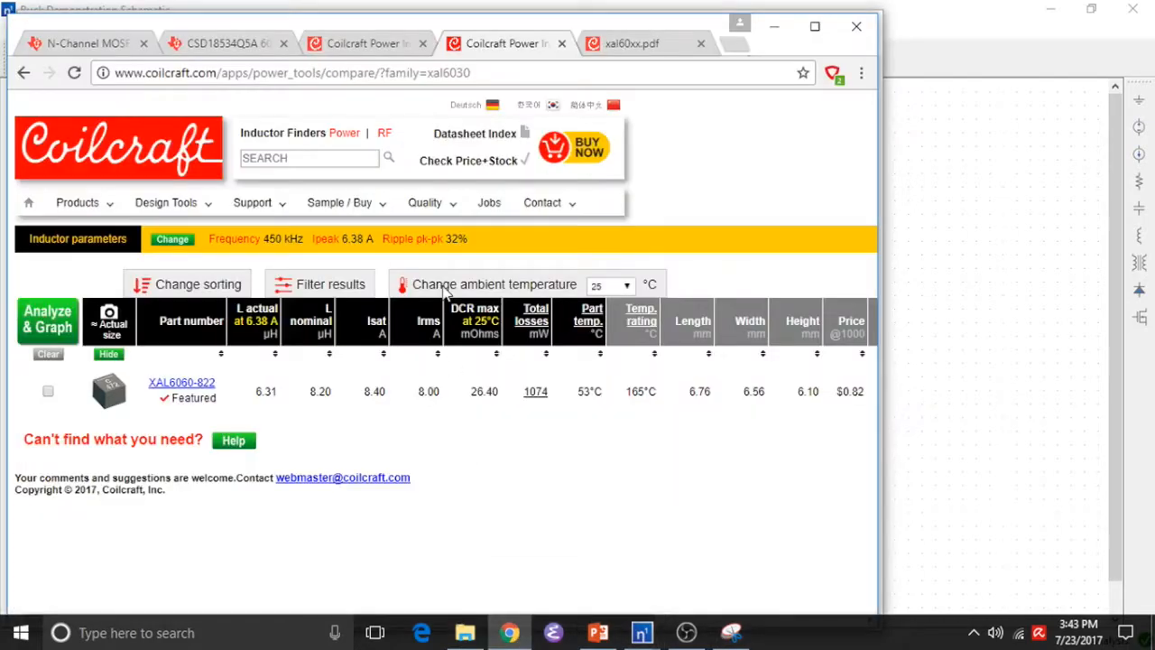
click(623, 44)
scroll(482, 343, down, 10)
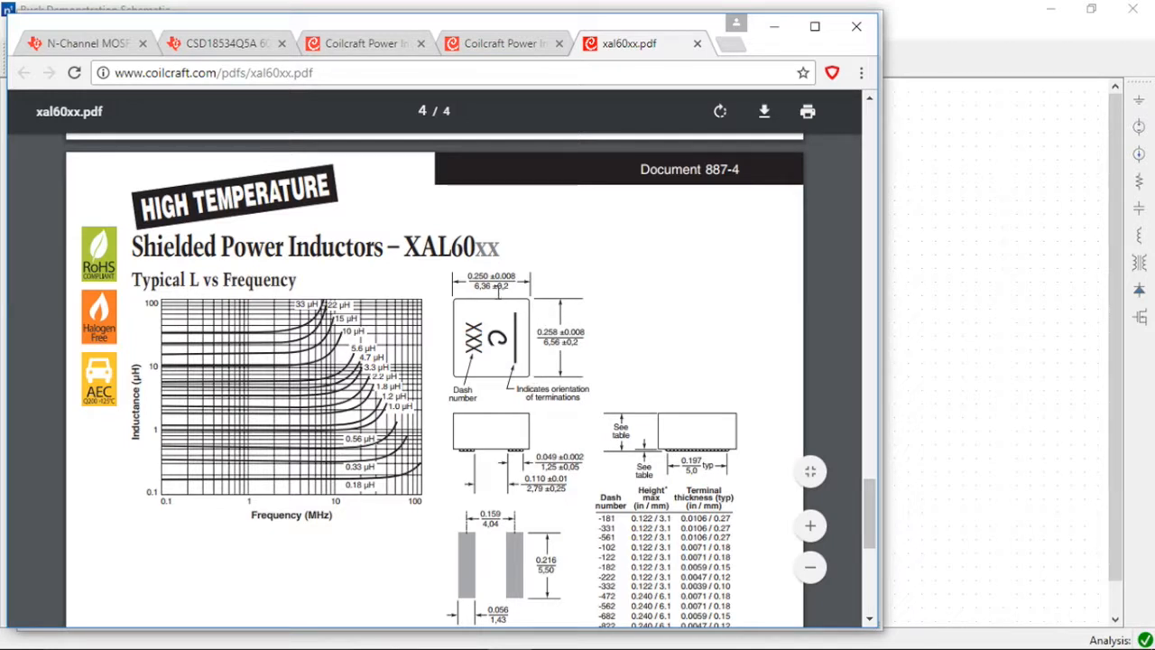
scroll(501, 349, down, 2)
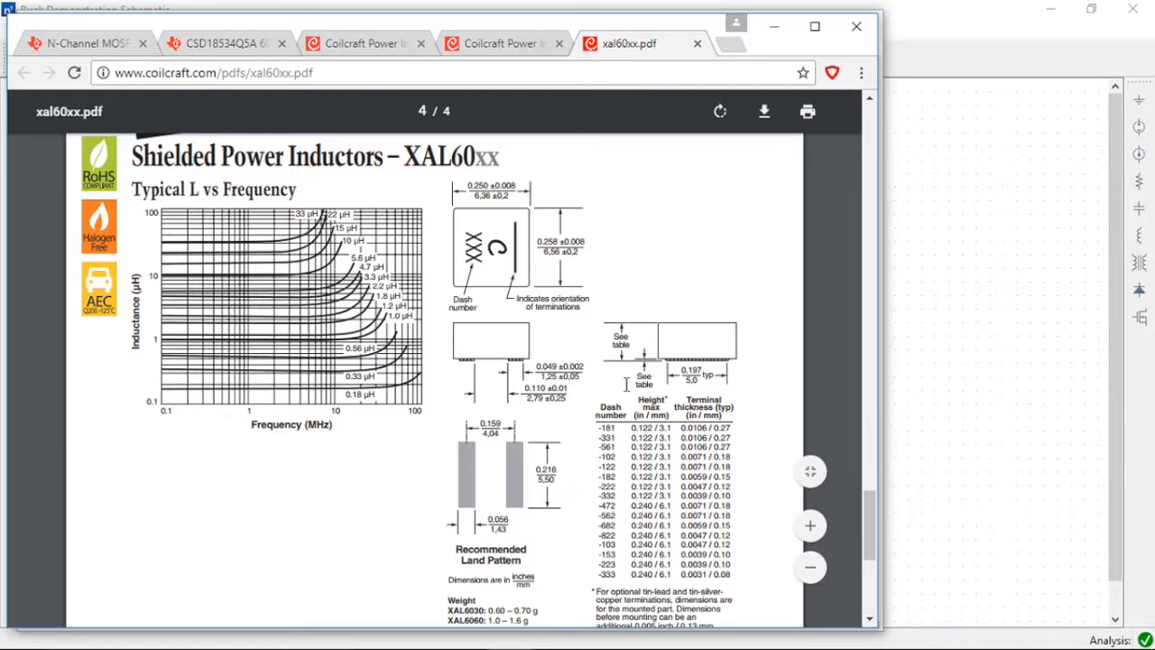
drag(639, 535, 659, 535)
key(alt+Tab)
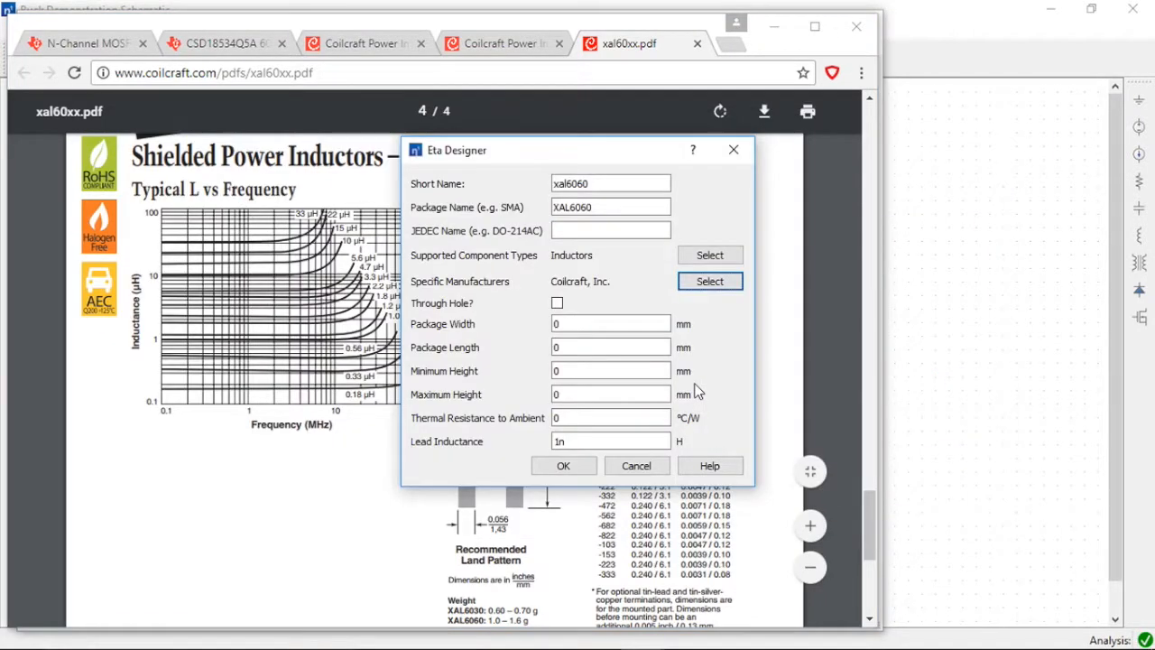
- Set the package width to 6.6 mm, length to 6.4 mm, minimum height to 6 mm and maximum height to 6.4 mm
drag(608, 317, 535, 317)
text(6.6)
key(Tab)
text(6.4)
key(Tab)
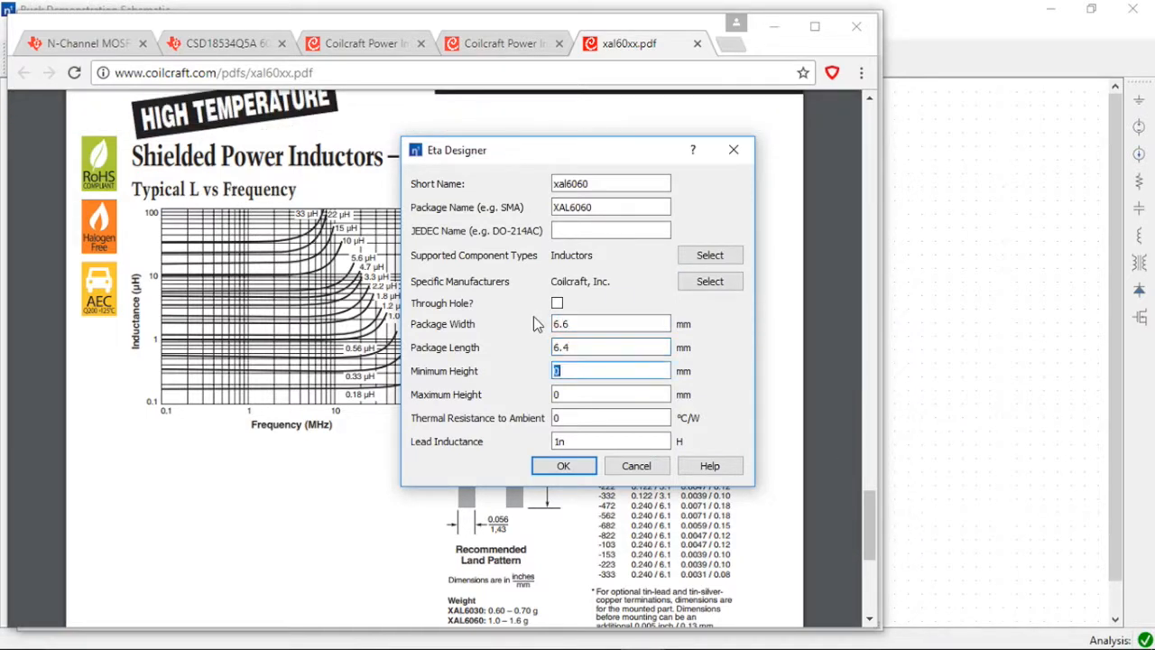
text(6)
key(Tab)
text(6.4)
key(Tab)
- Check the XAL6060-822 temperature rise and total losses in the Coilcraft tool, set the package's thermal resistance to ambient to 26 °C/W and save it
drag(613, 158, 977, 240)
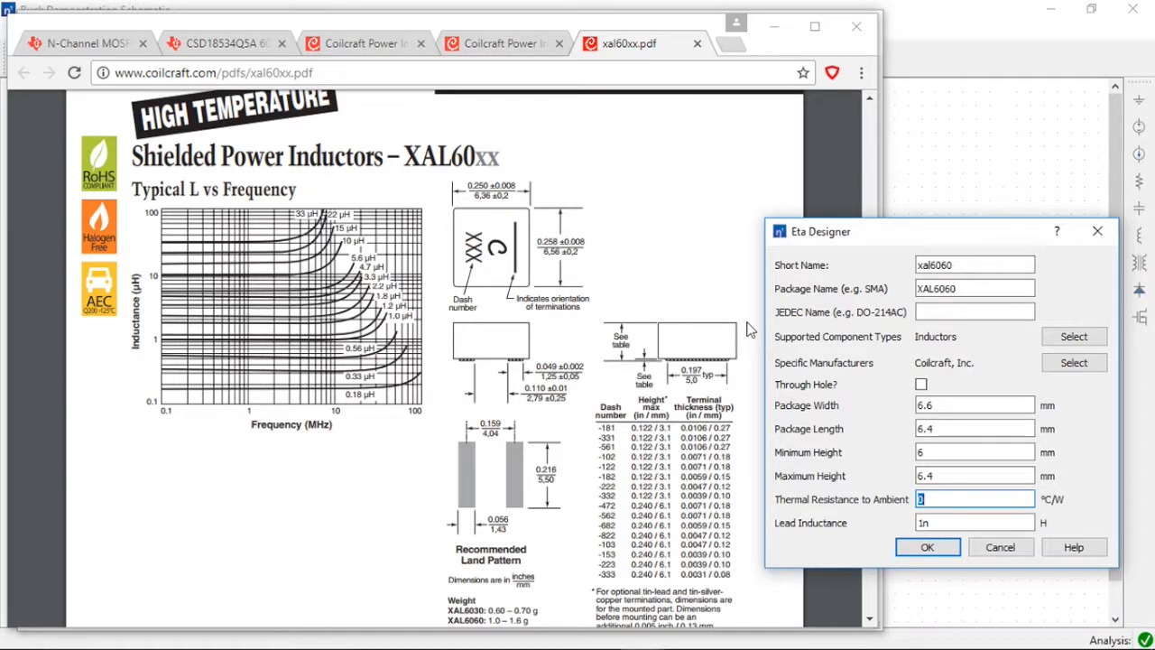
mouse_move(646, 645)
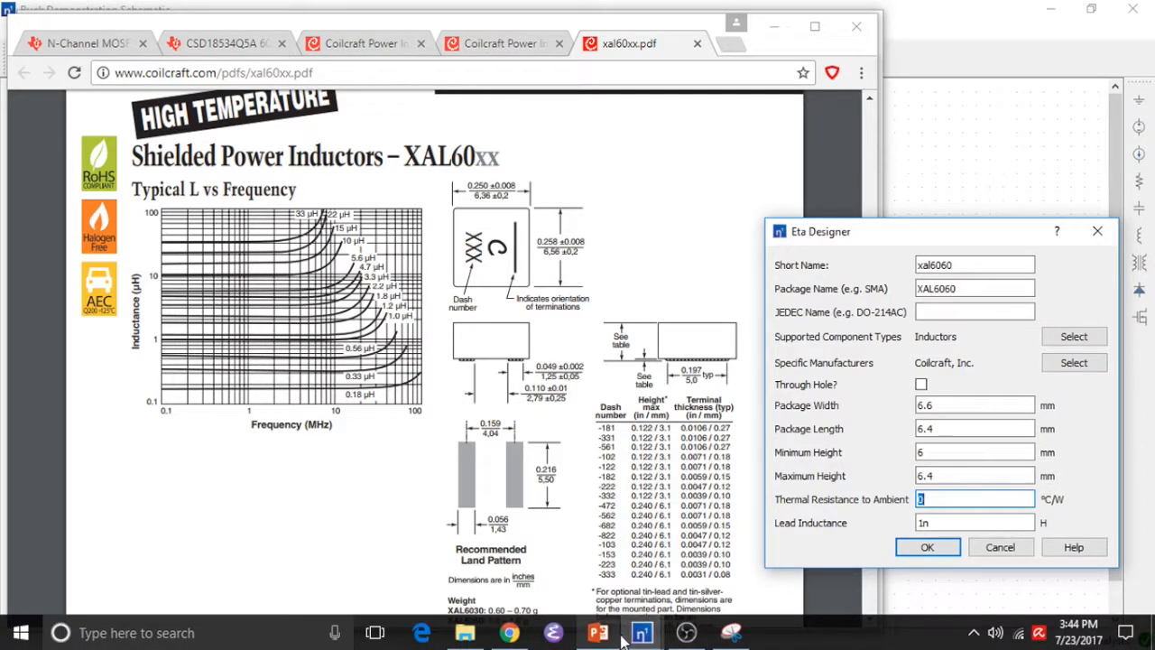
click(490, 45)
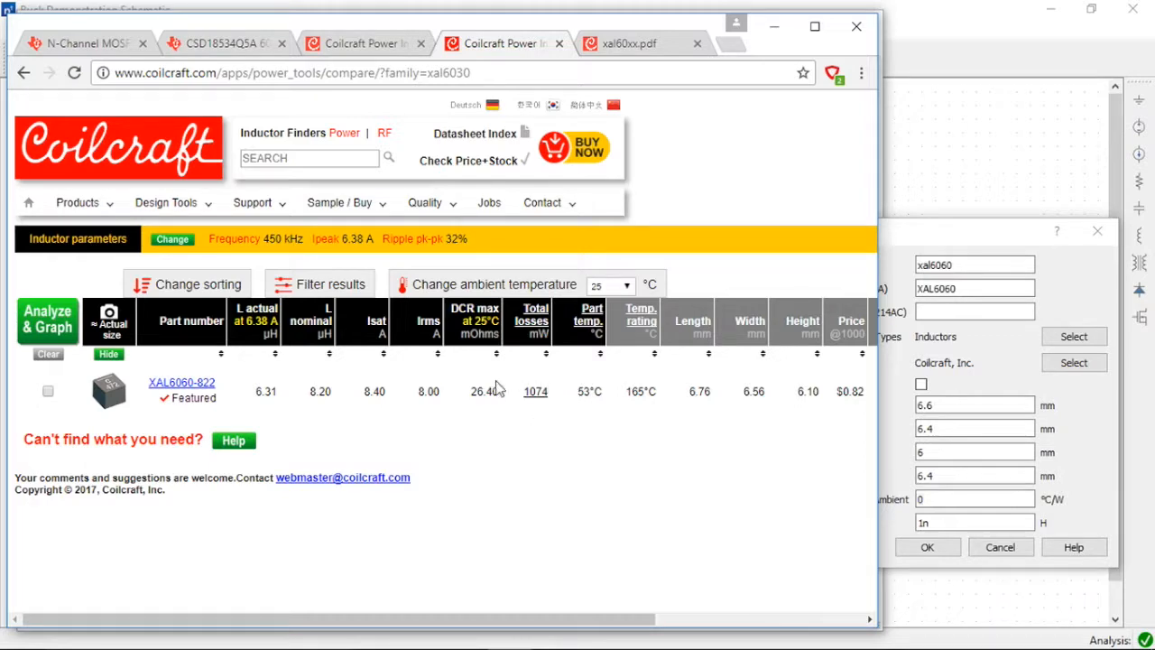
click(534, 395)
click(535, 396)
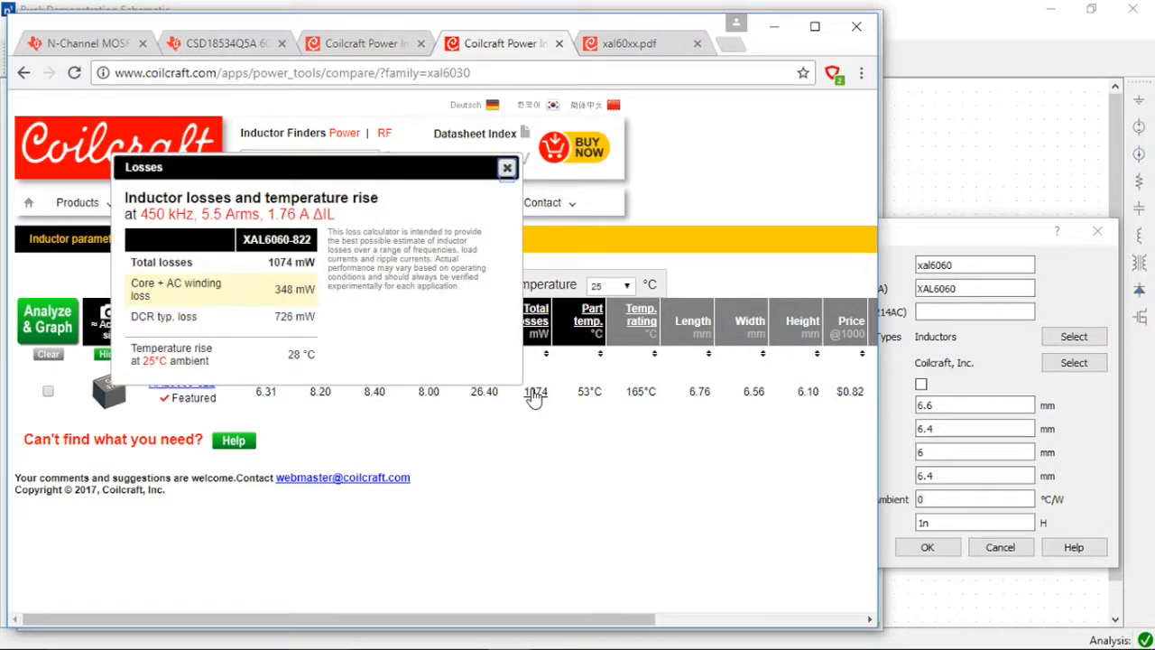
click(973, 238)
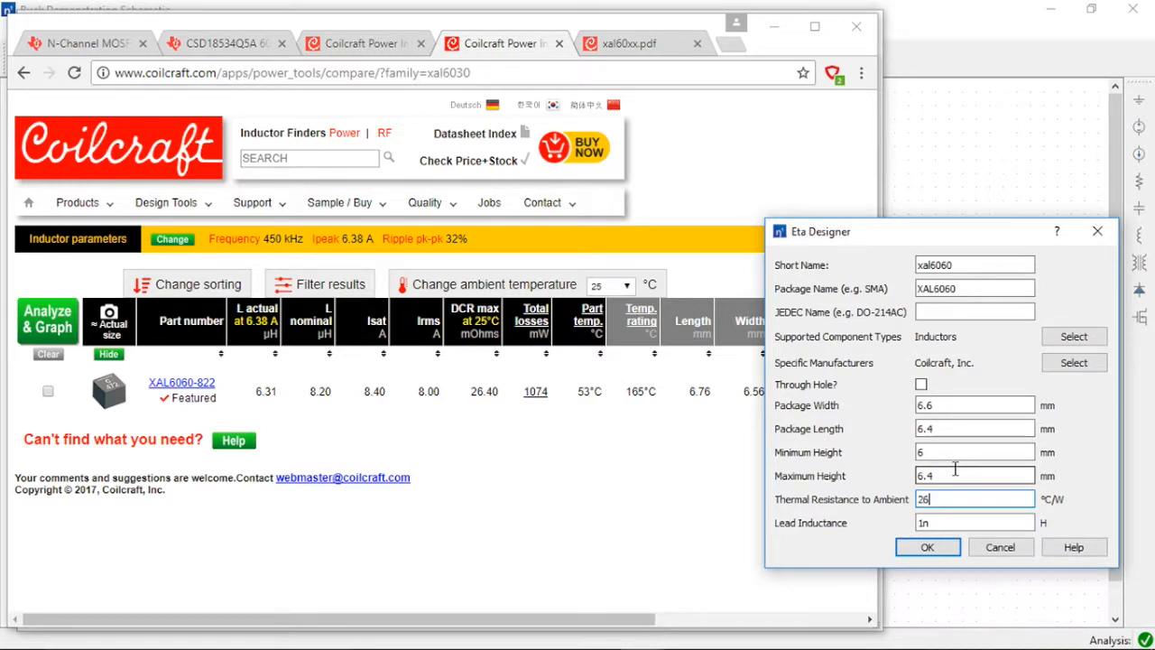
key(Tab)
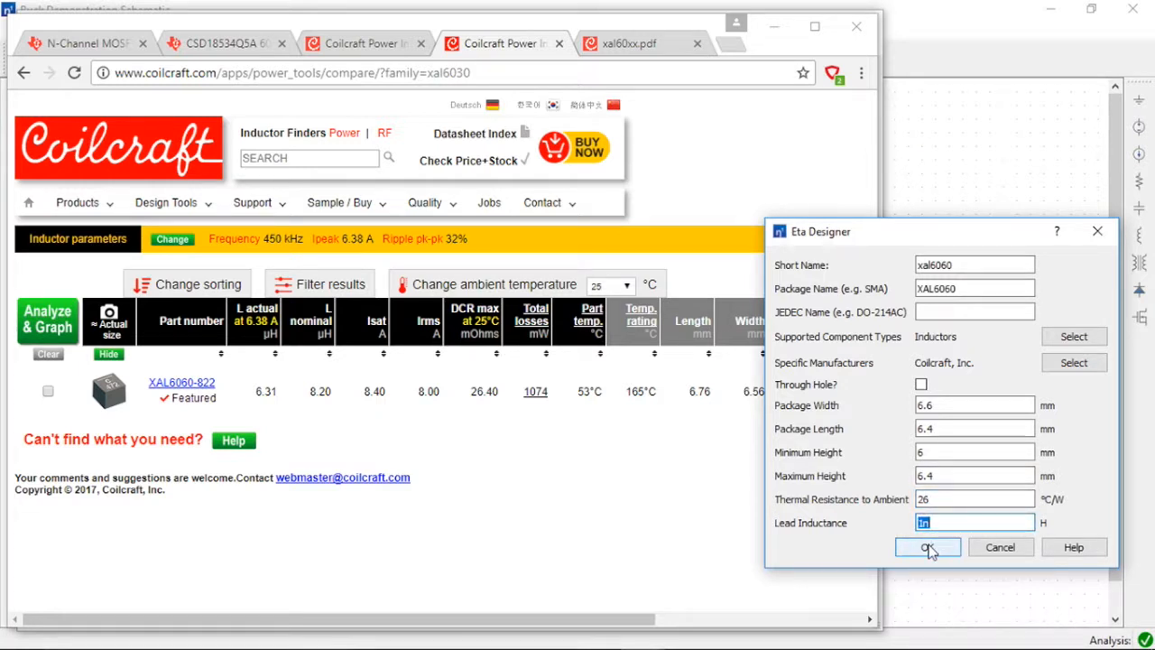
click(929, 549)
- Change the package of the userlib inductor XAL6060-822ME to XAL6060, save the inductor and close the Library Manager
mouse_move(586, 645)
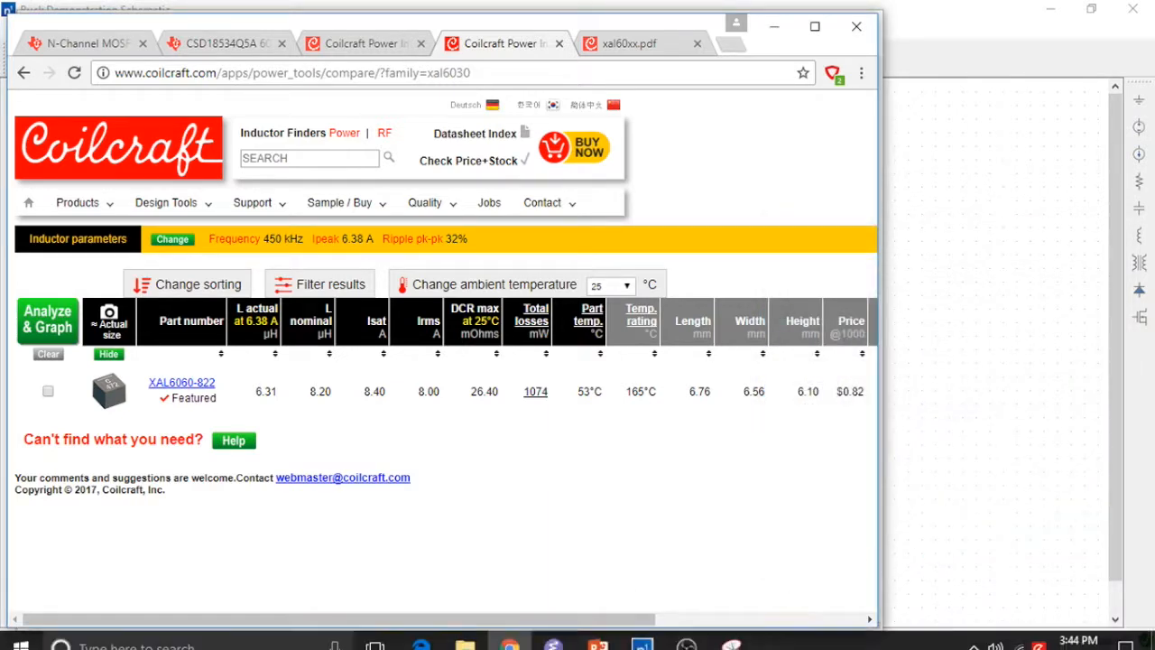
click(642, 632)
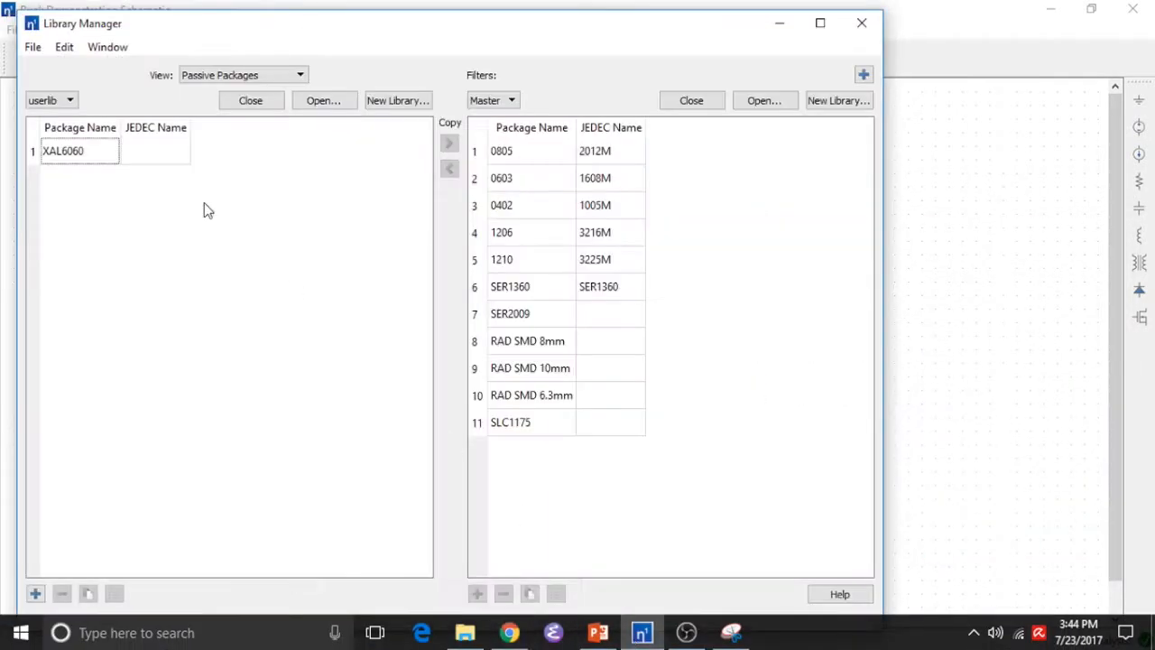
click(222, 76)
click(224, 136)
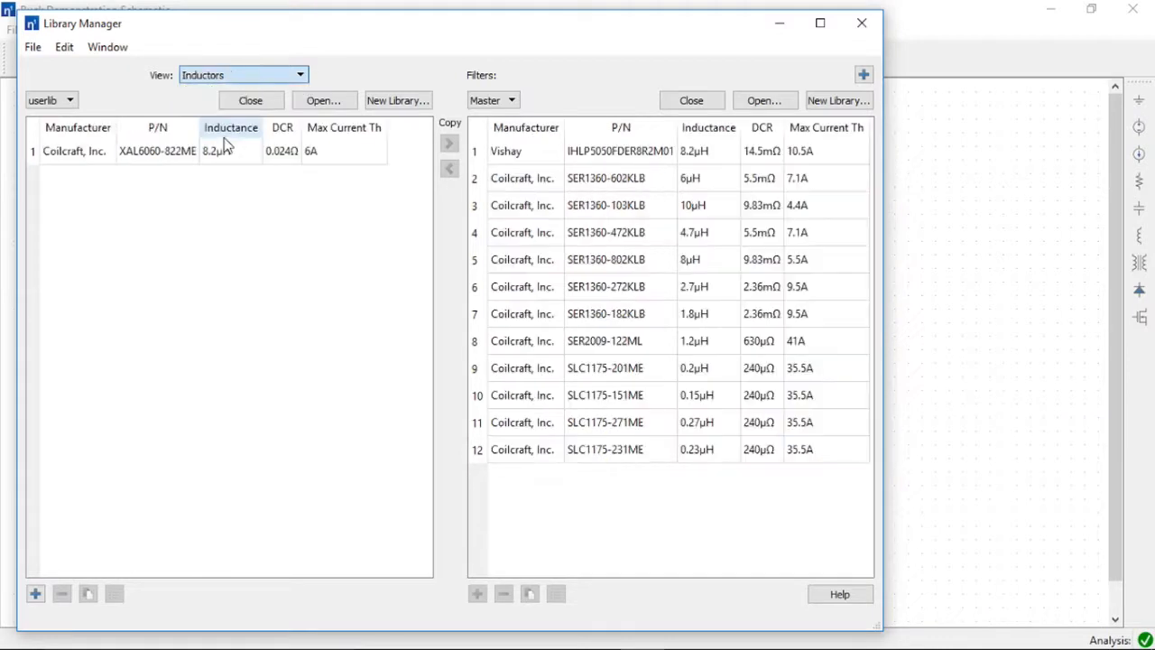
double_click(232, 155)
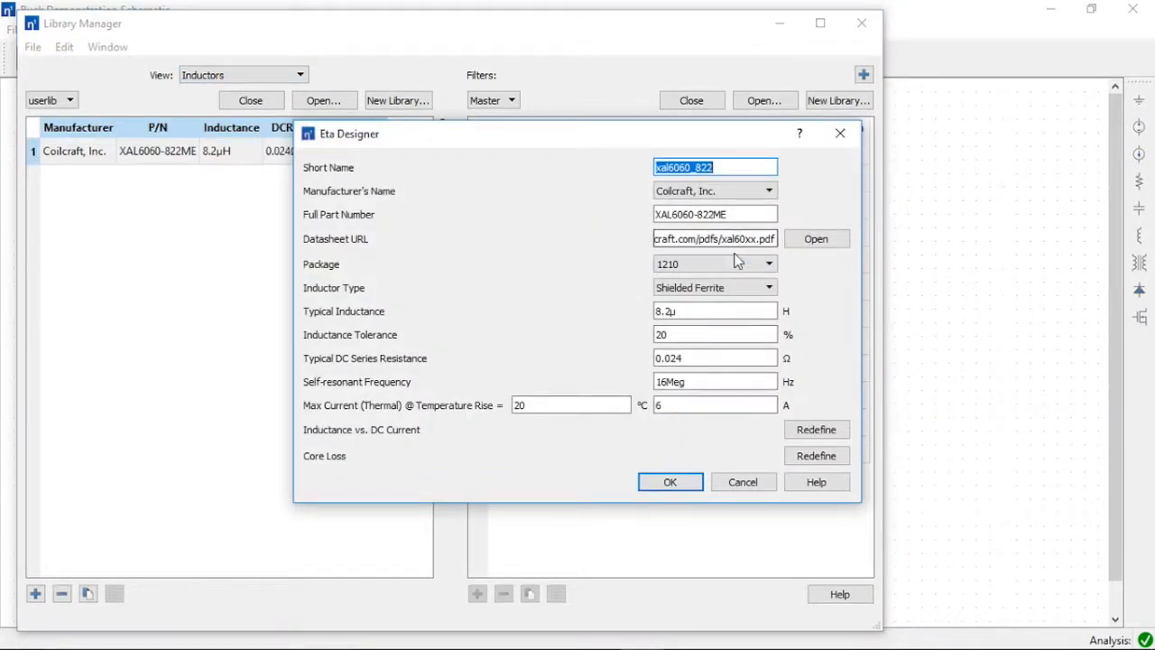
click(733, 266)
scroll(704, 352, down, 2)
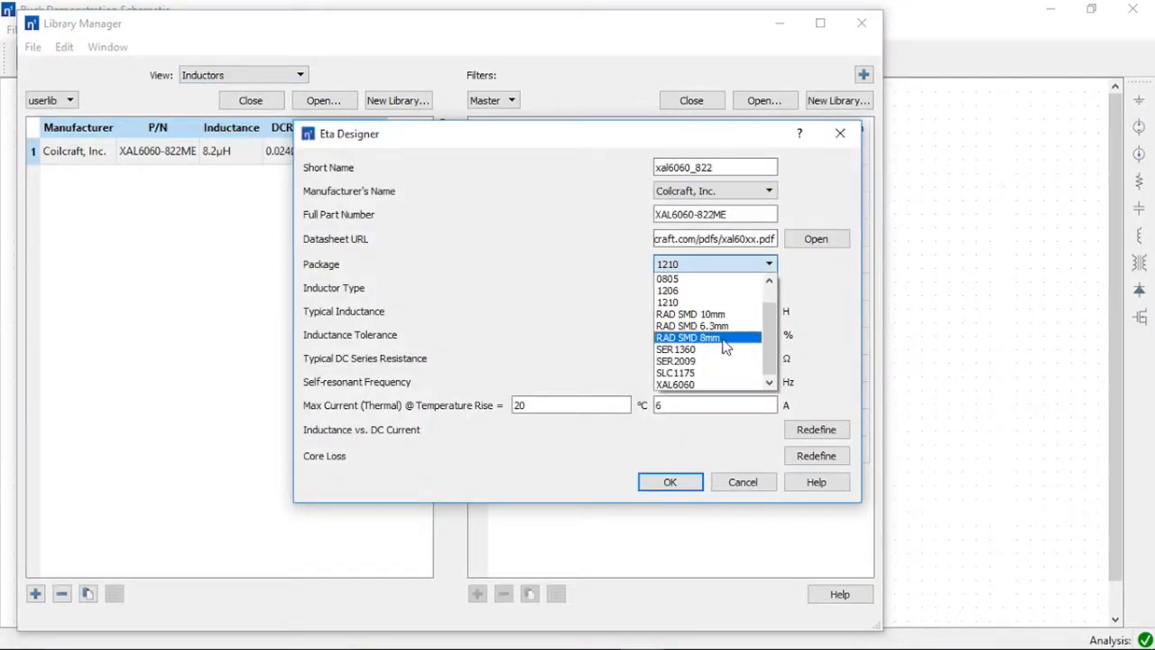
click(697, 383)
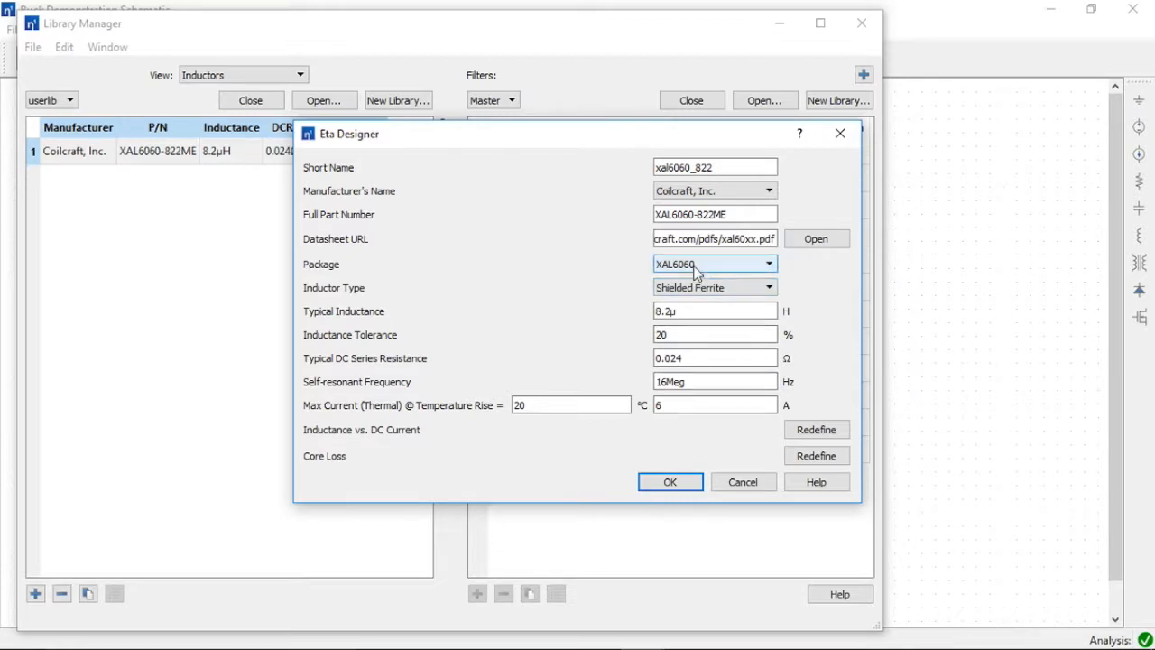
click(668, 480)
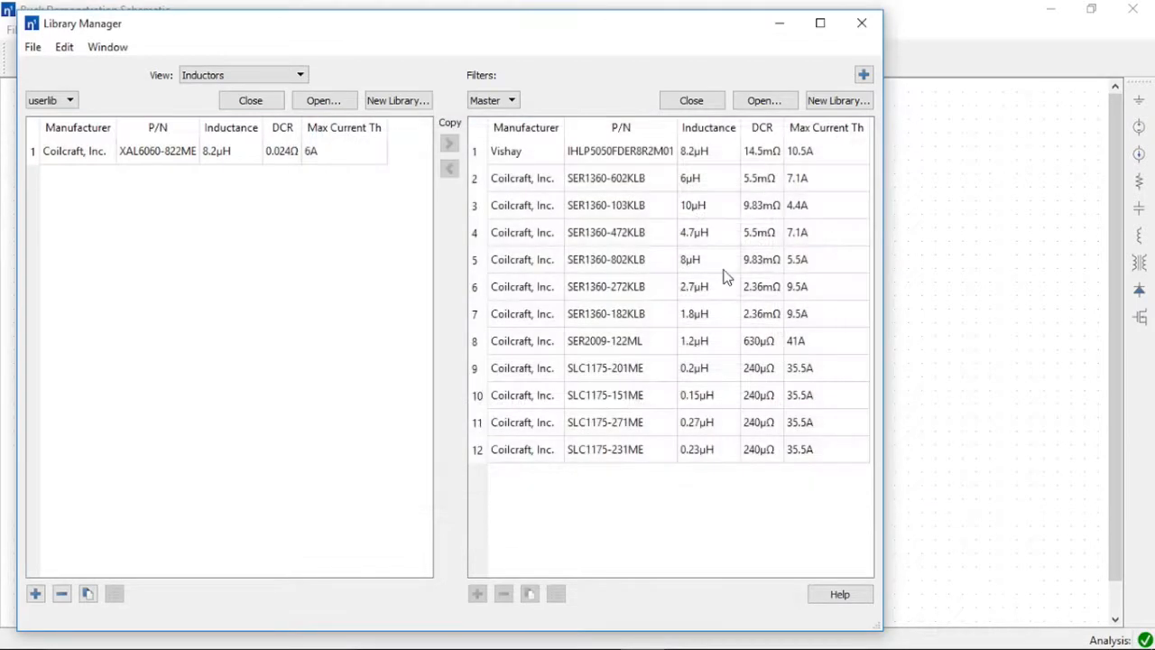
click(860, 25)
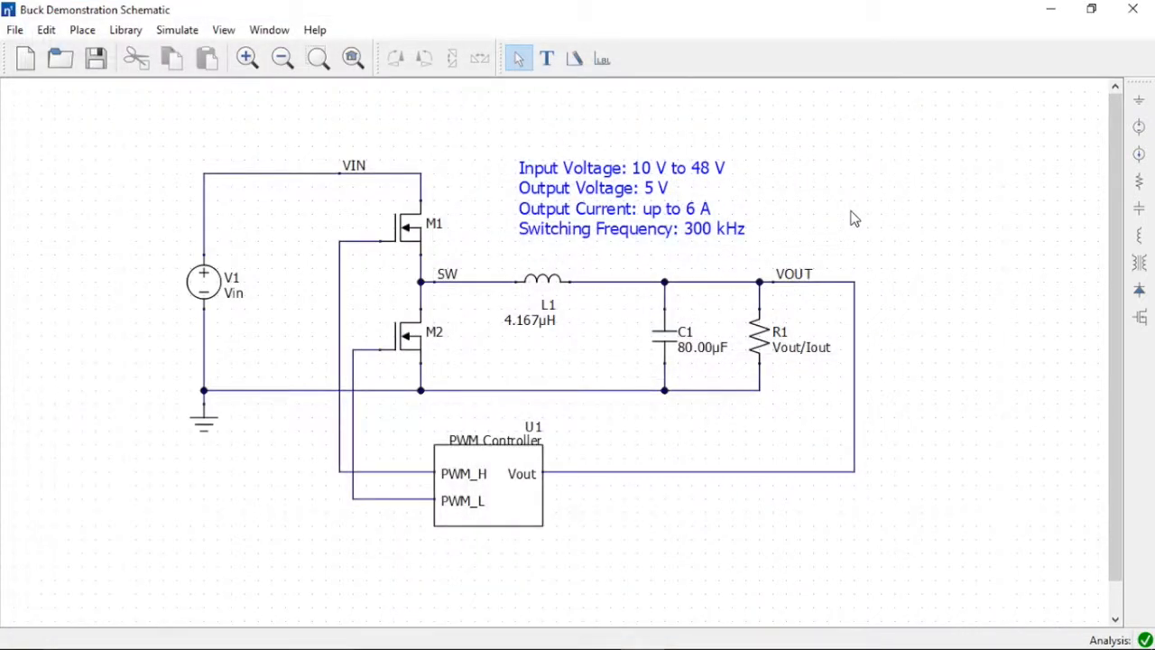
- Convert transistor M1 to a library component and open the part number selection for it
click(413, 231)
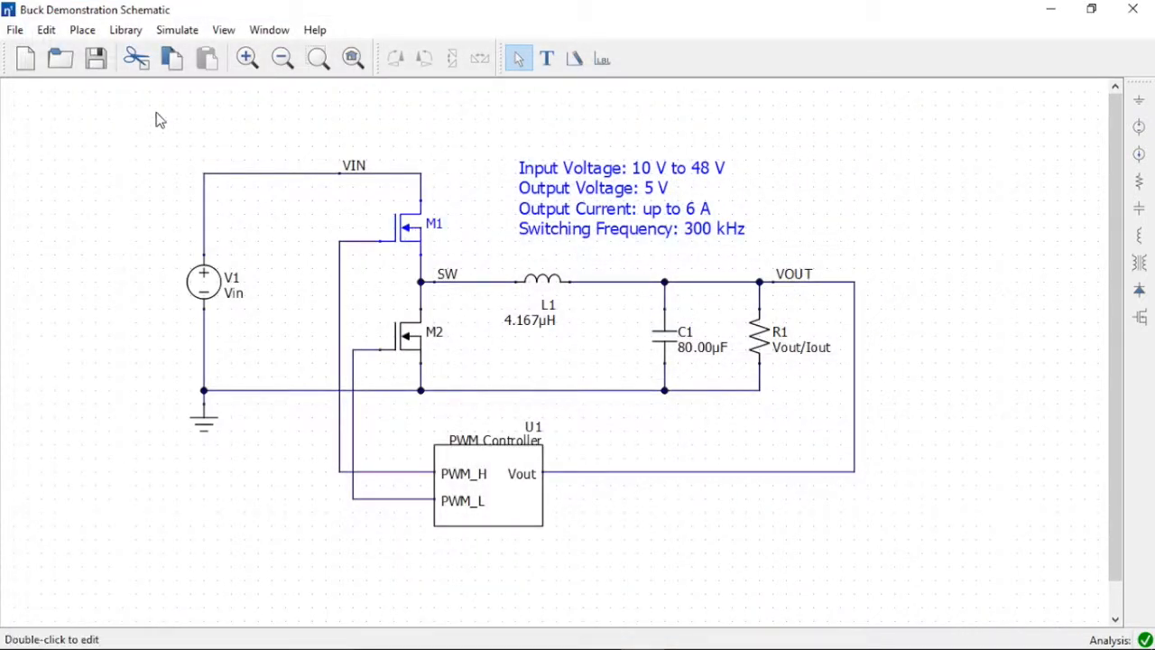
click(159, 33)
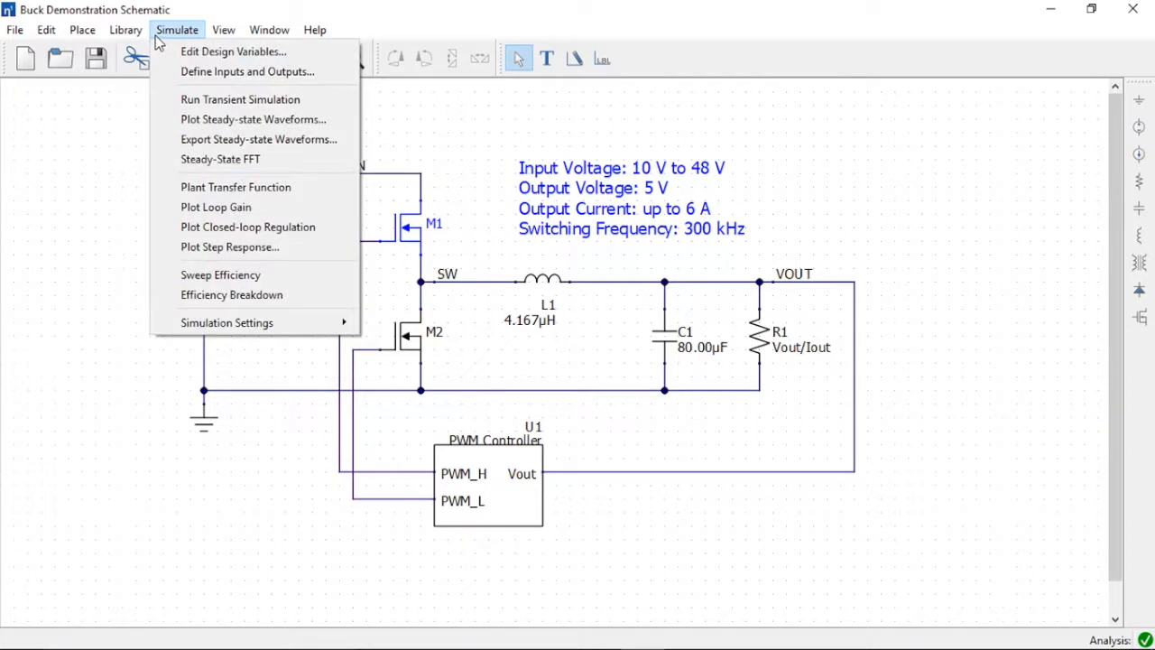
mouse_move(132, 38)
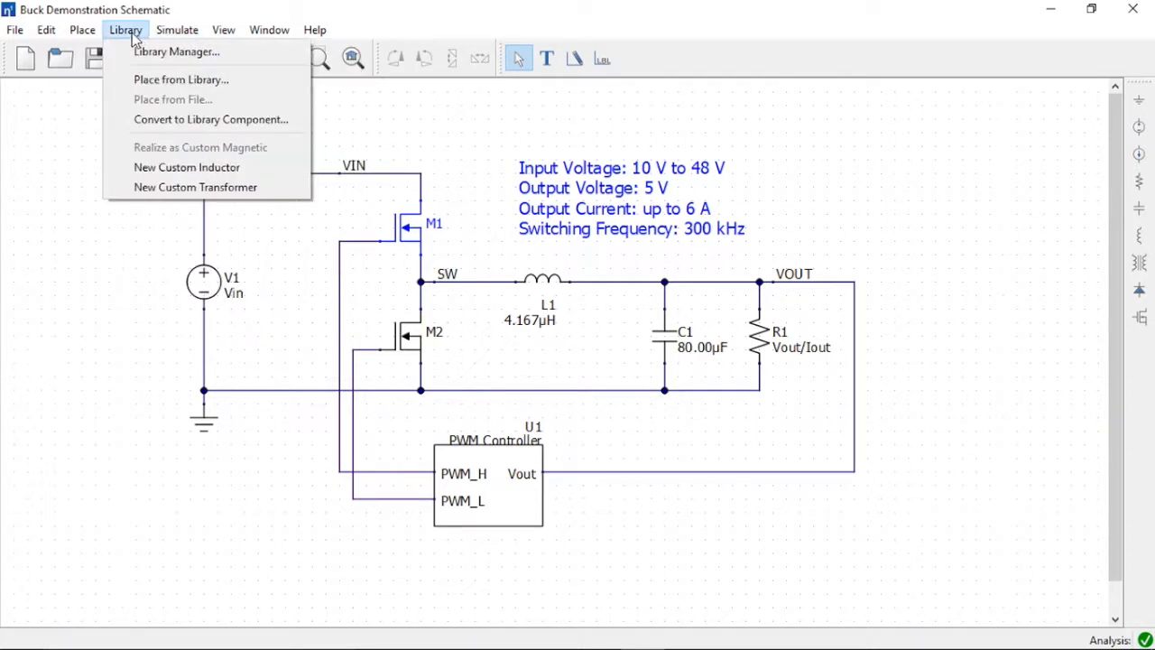
click(158, 125)
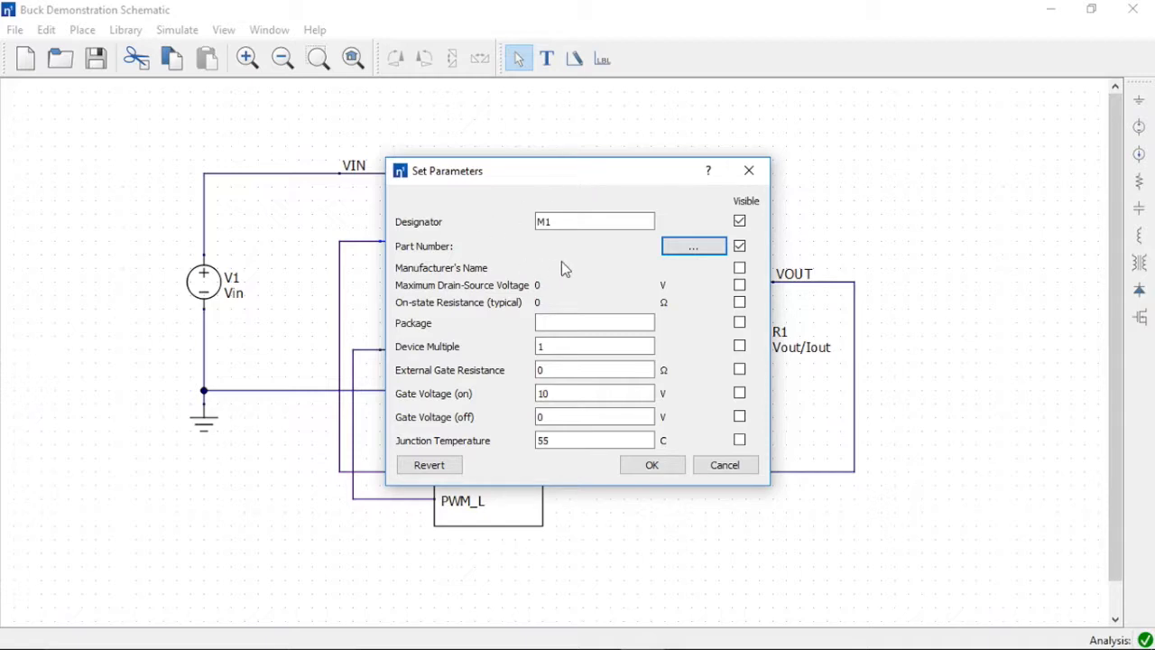
click(692, 249)
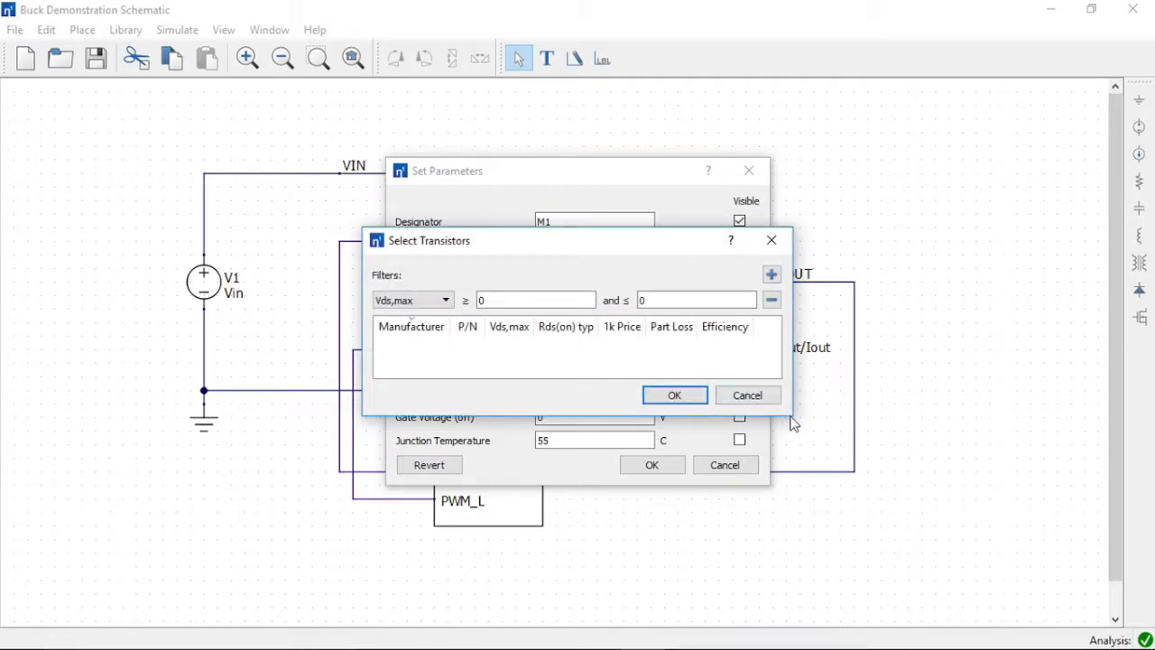
- Filter the transistors to Vds,max from 60 to 60 V and assign the Texas Instruments CSD18534Q5A to M1
drag(790, 417, 927, 545)
double_click(542, 302)
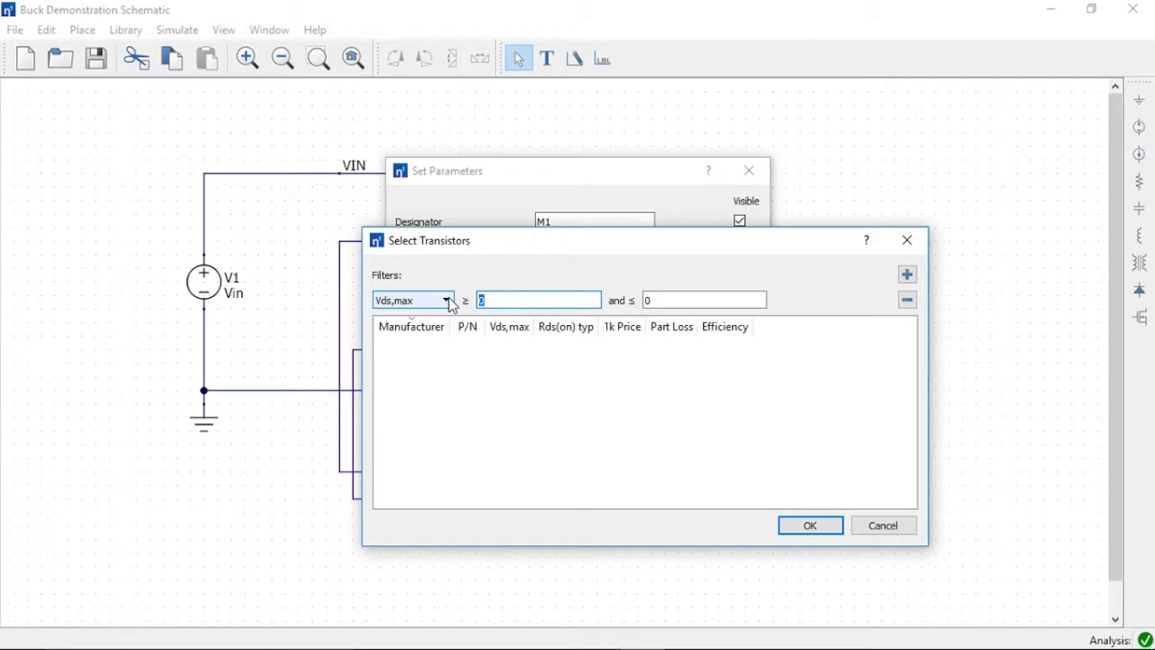
key(Tab)
text(60)
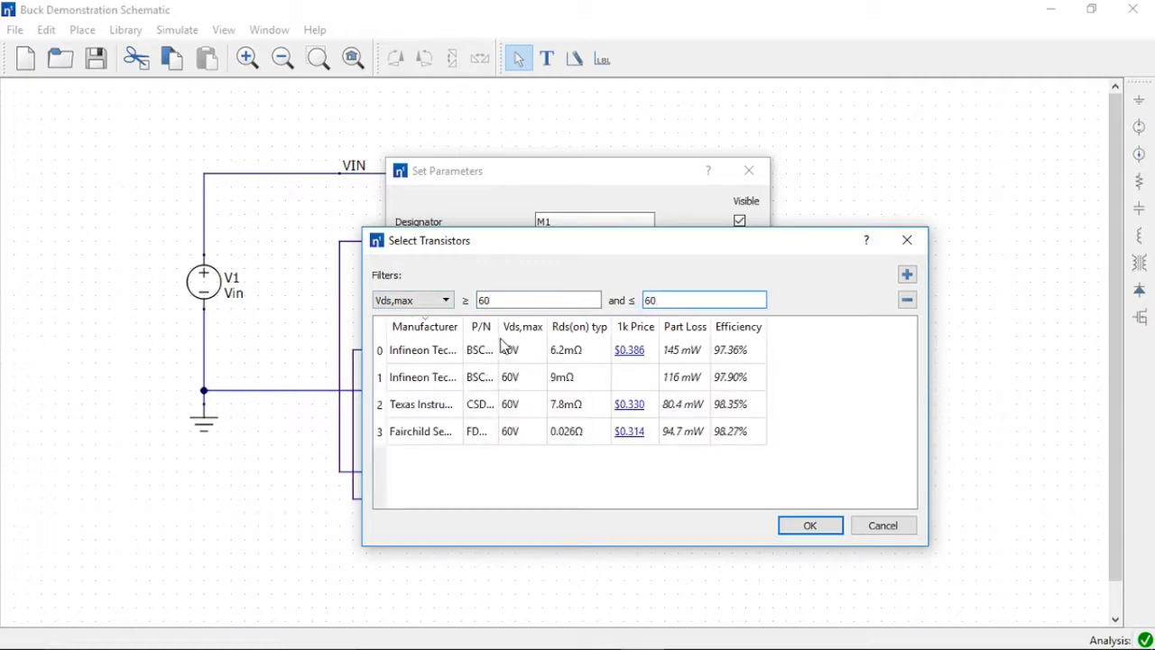
drag(500, 327, 566, 344)
click(541, 406)
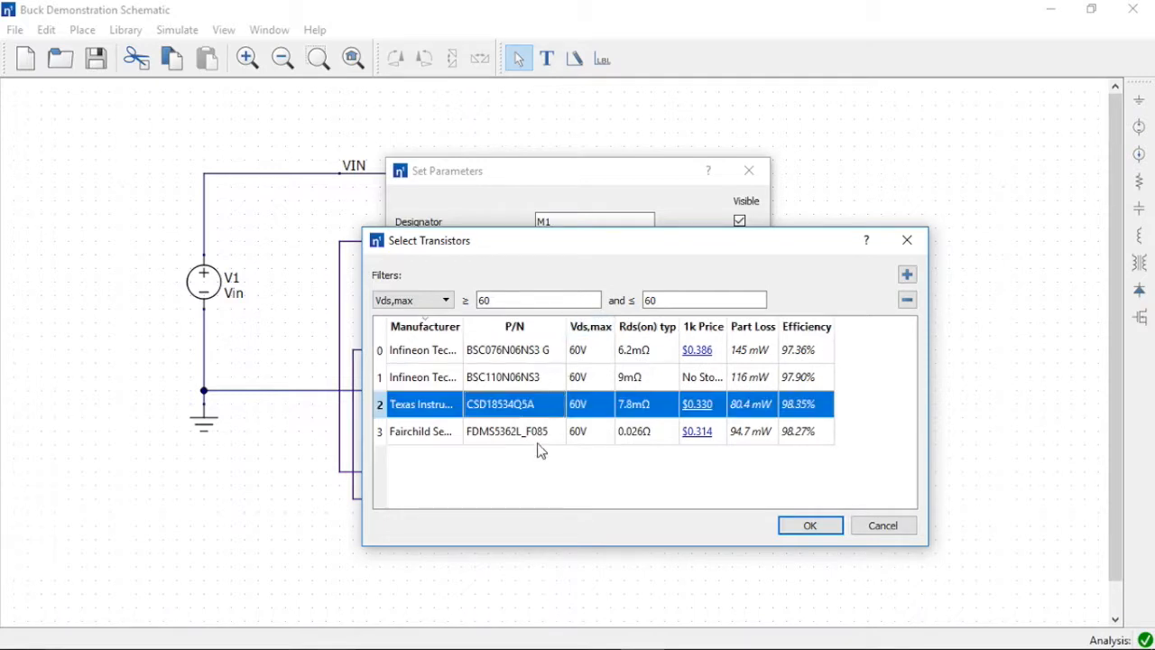
click(809, 525)
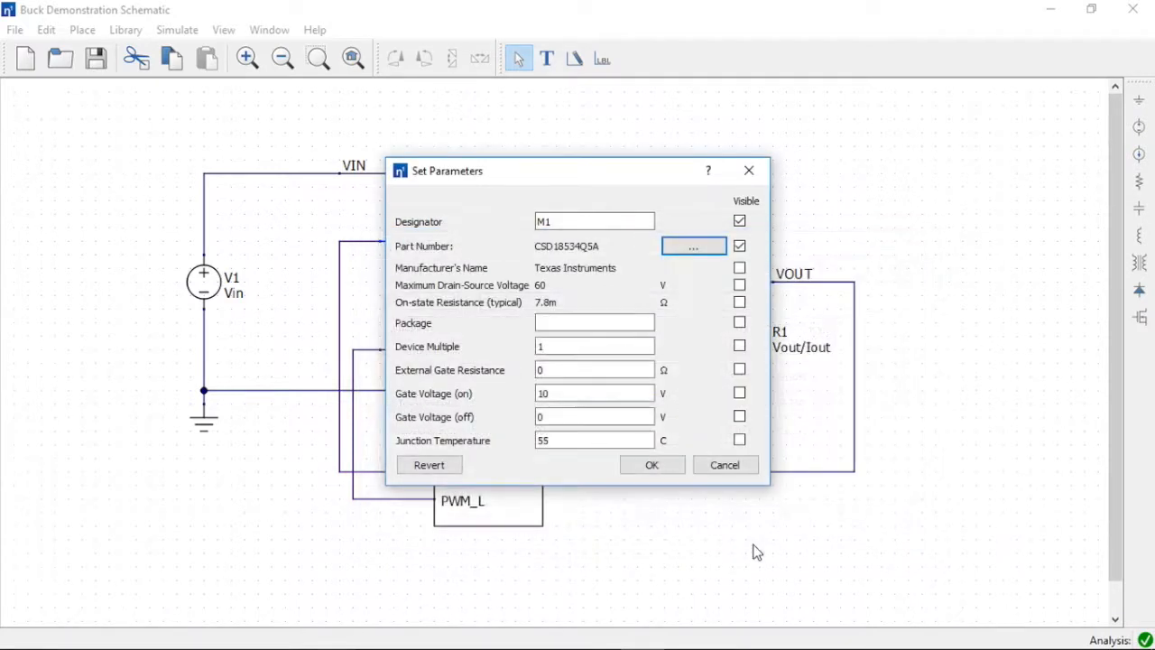
click(657, 469)
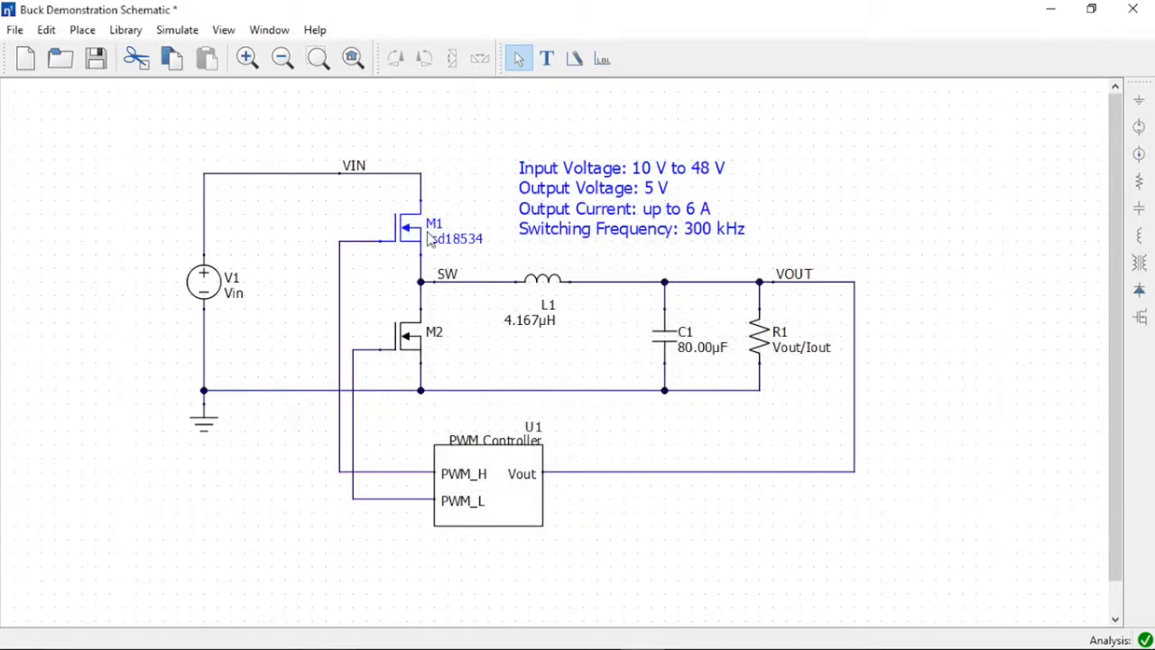
- Convert transistor M2 to a library component and assign it the Texas Instruments CSD18534Q5A
click(413, 341)
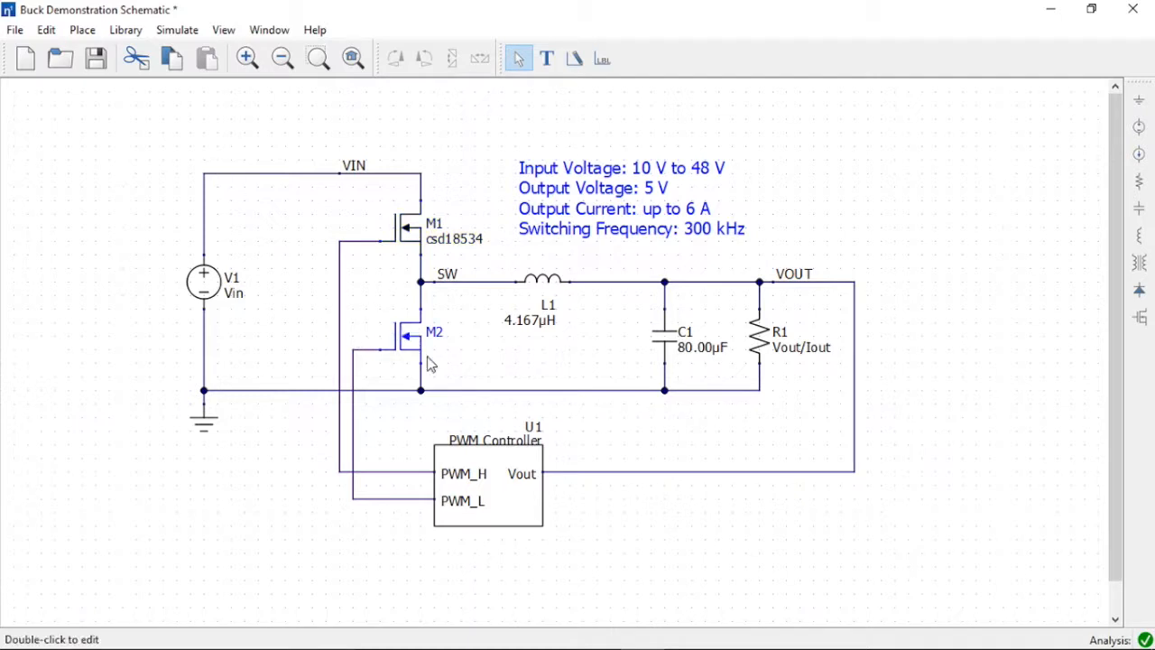
click(128, 31)
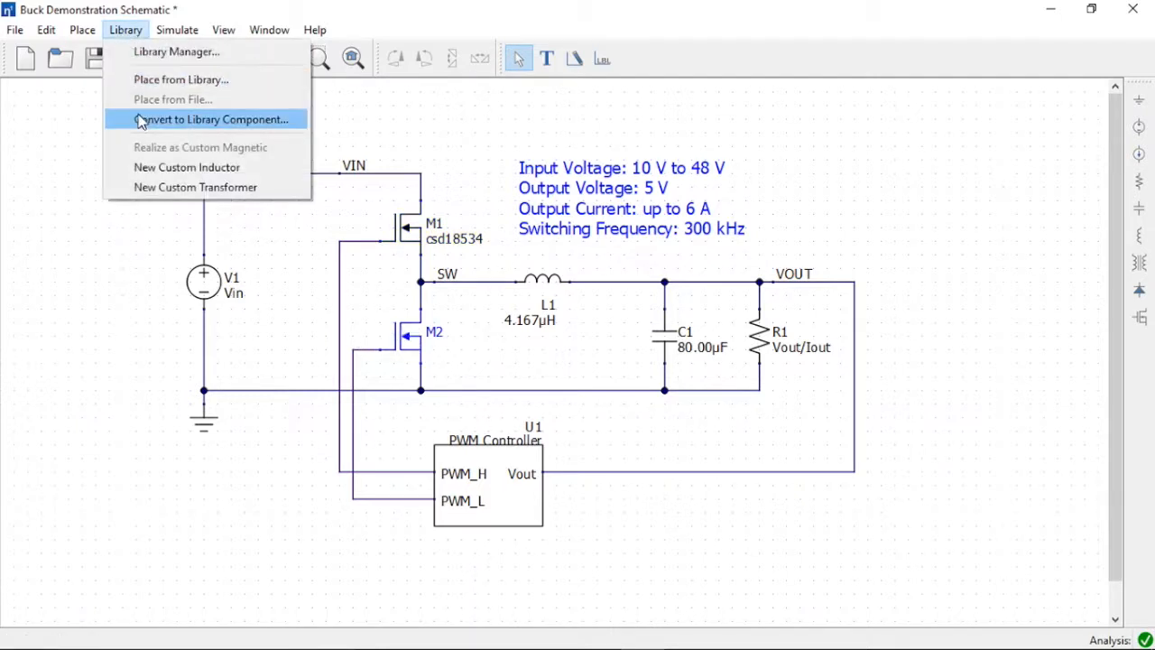
click(142, 119)
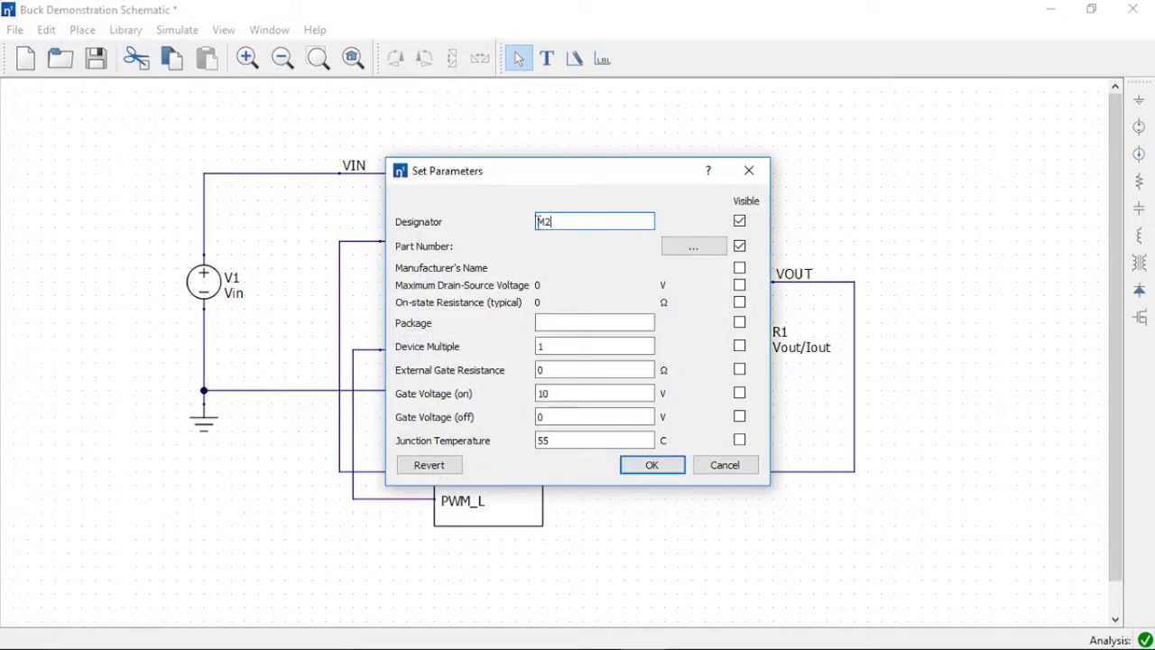
click(693, 246)
double_click(665, 371)
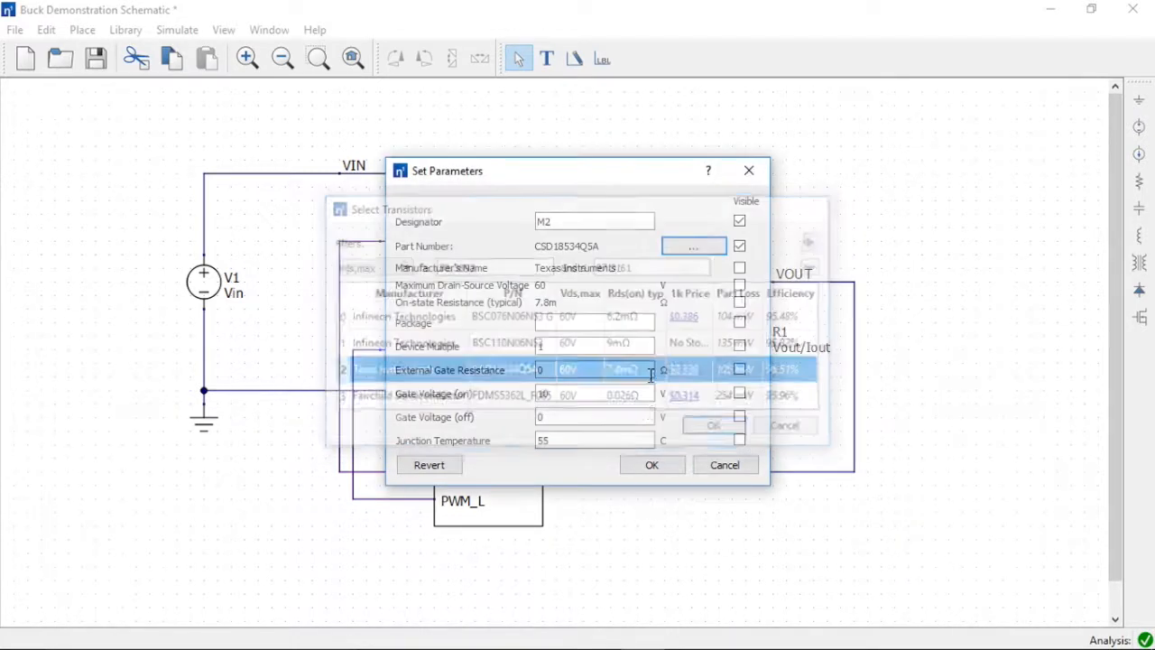
click(651, 465)
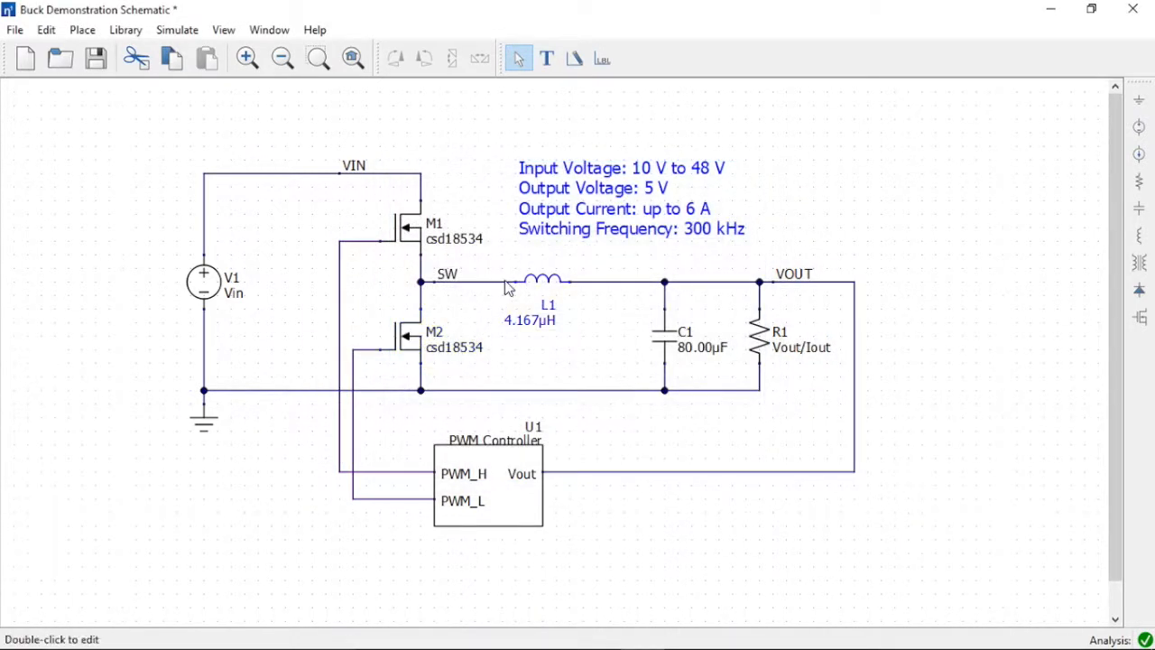
- Convert inductor L1 to a library component, set the minimum current filter to 5 and assign the Coilcraft XAL6060-822ME
click(166, 32)
mouse_move(137, 36)
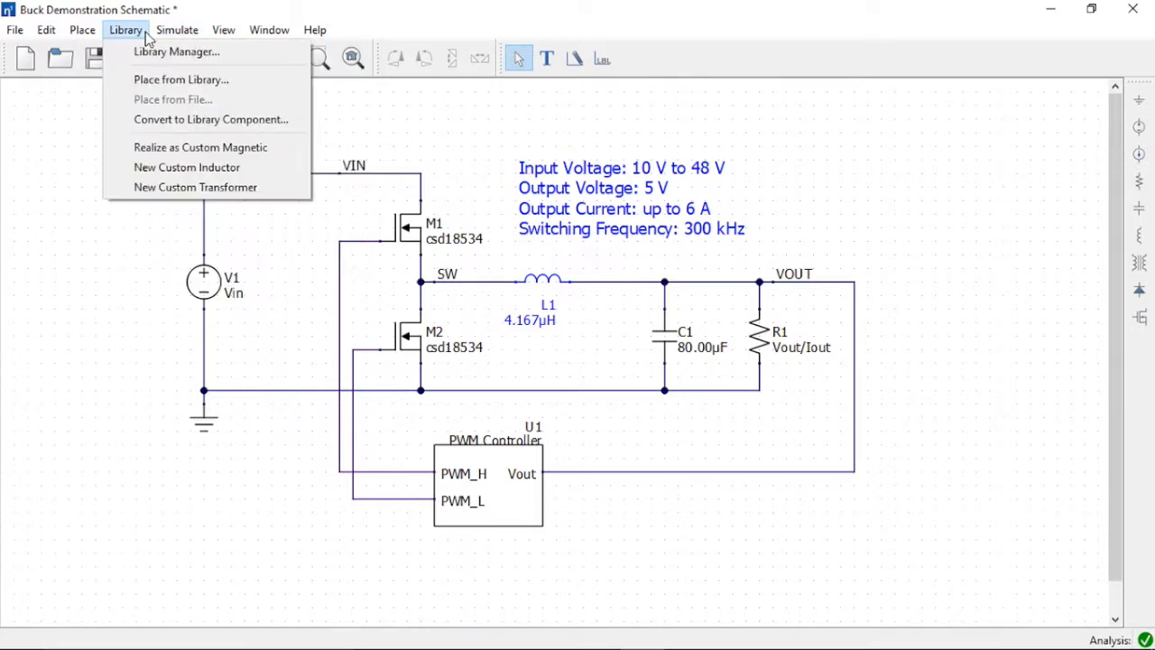
click(159, 116)
click(697, 287)
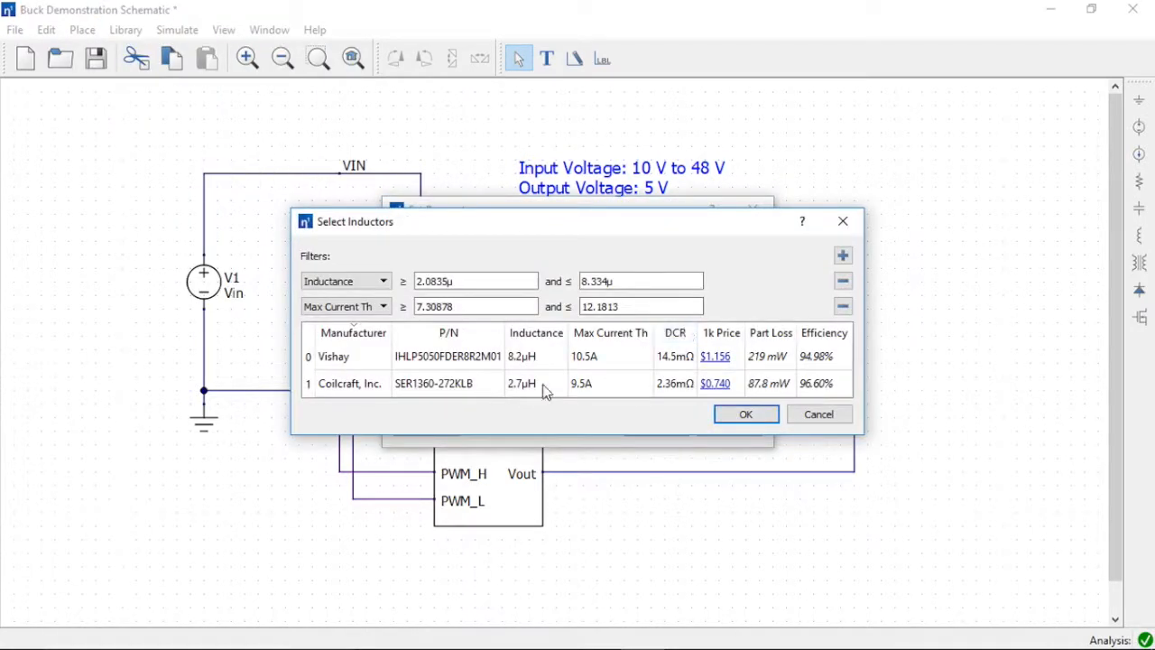
text(5)
click(845, 373)
double_click(550, 358)
click(656, 428)
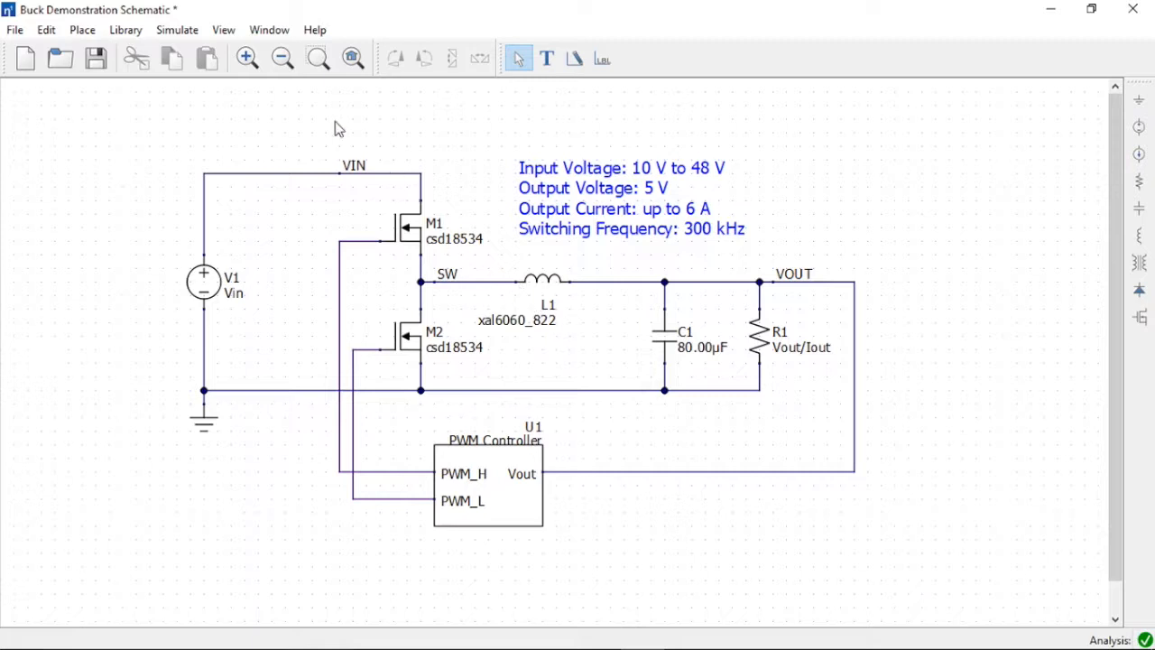
- Run the efficiency breakdown of the buck converter to show its losses by component
click(180, 31)
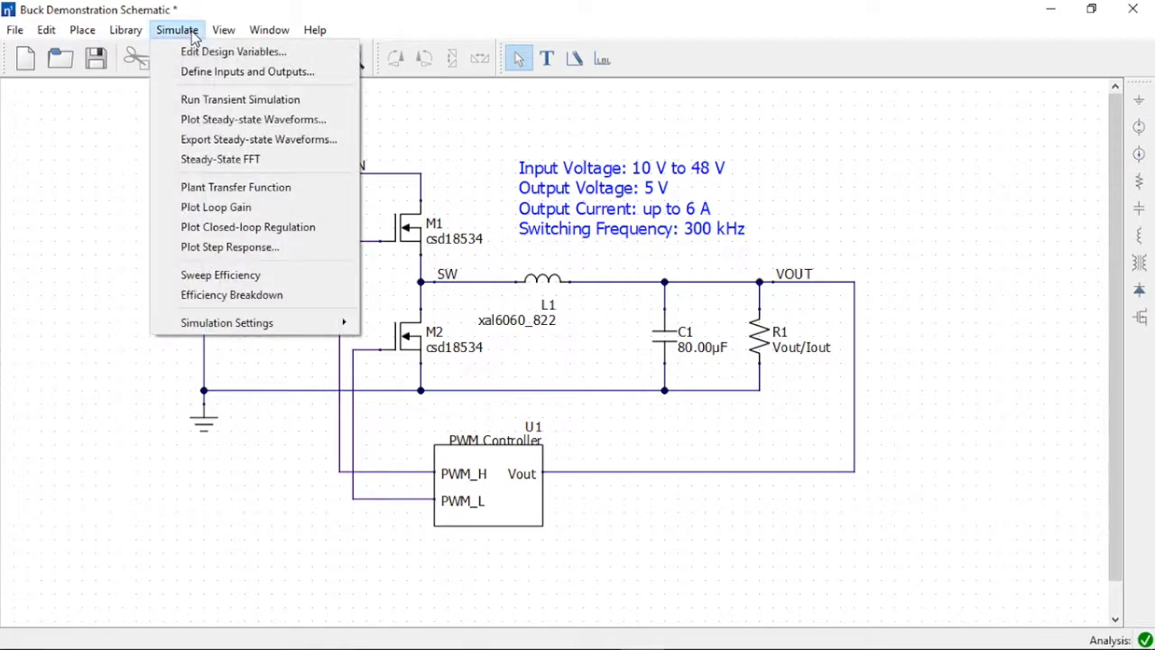
click(256, 294)
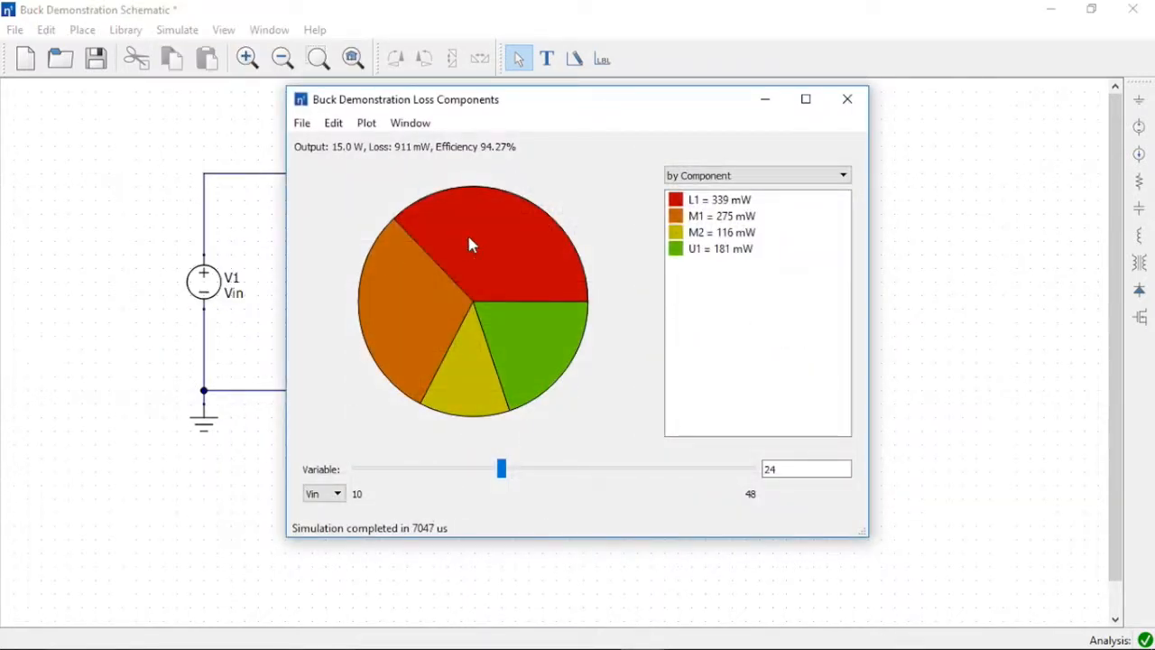